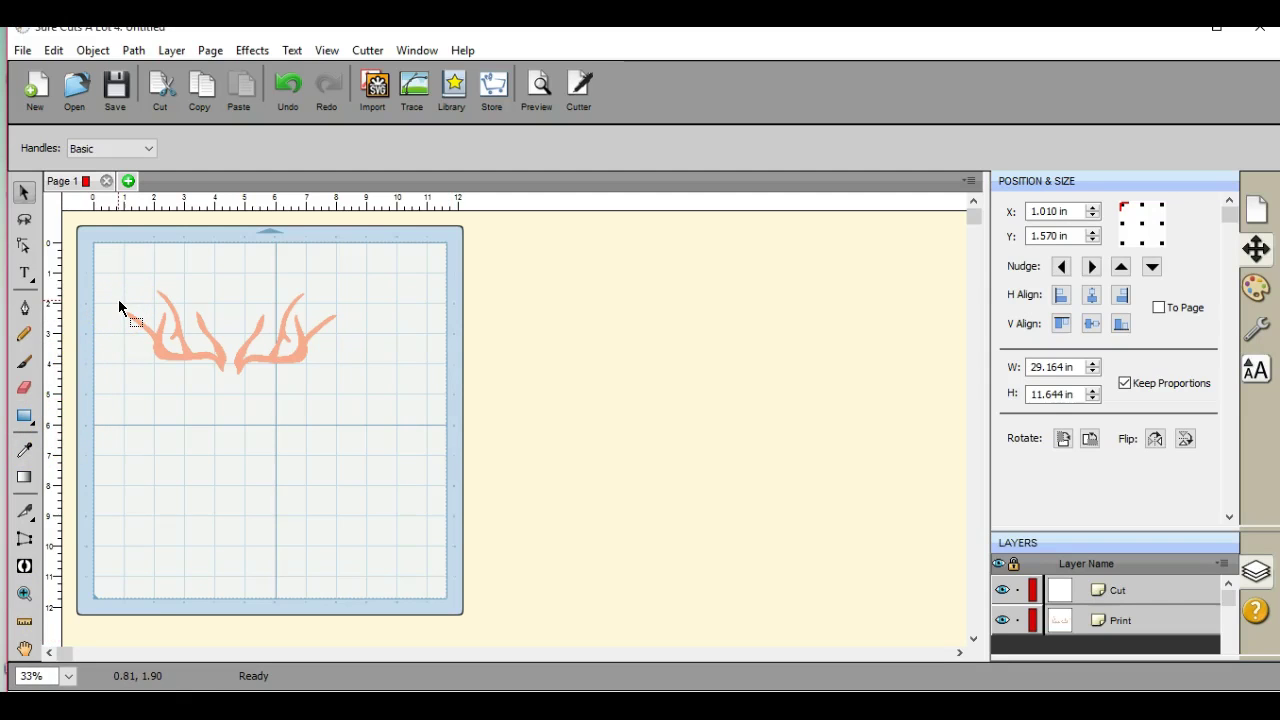
- Select and deselect the antler image twice, then show the Preview of its red cut lines
click(137, 316)
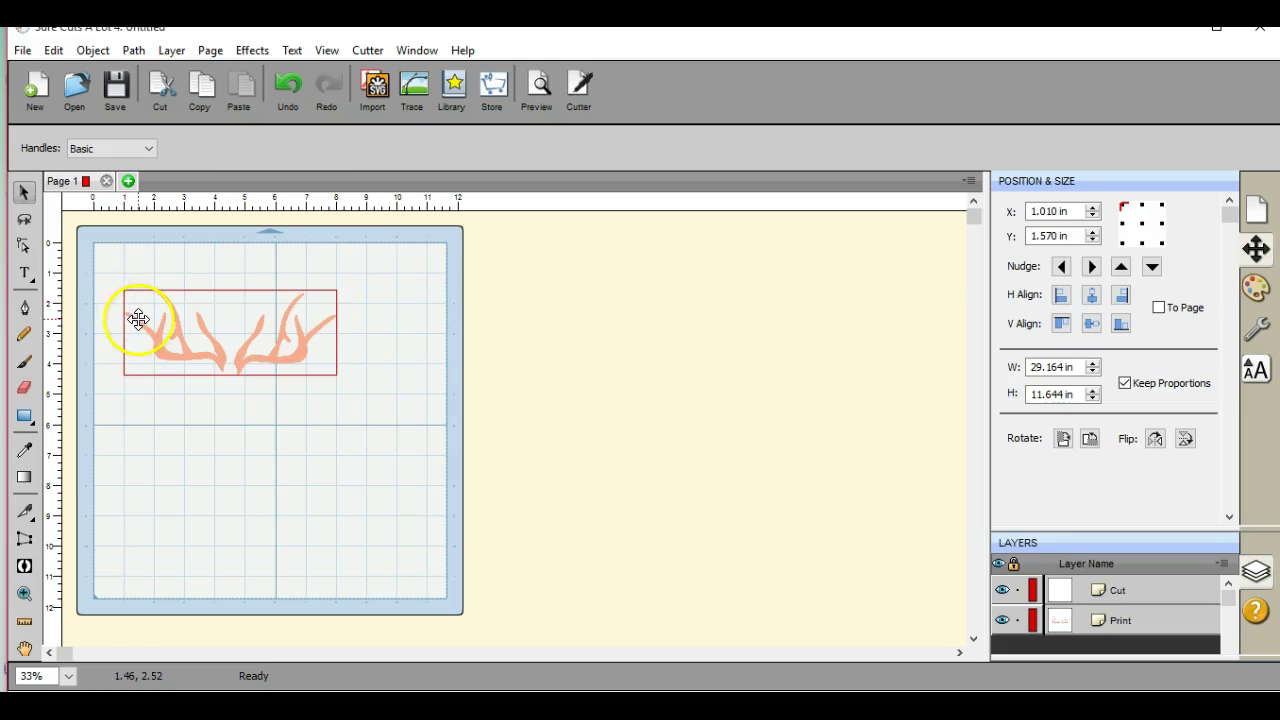
click(257, 200)
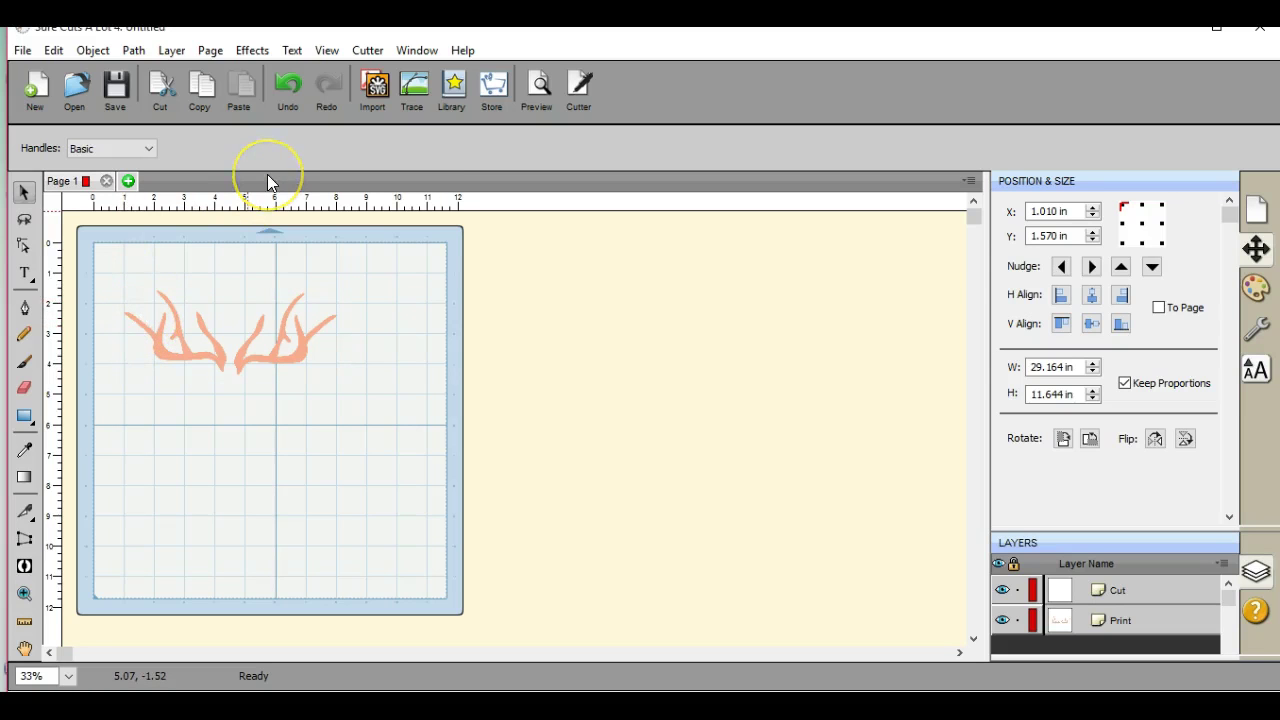
click(194, 313)
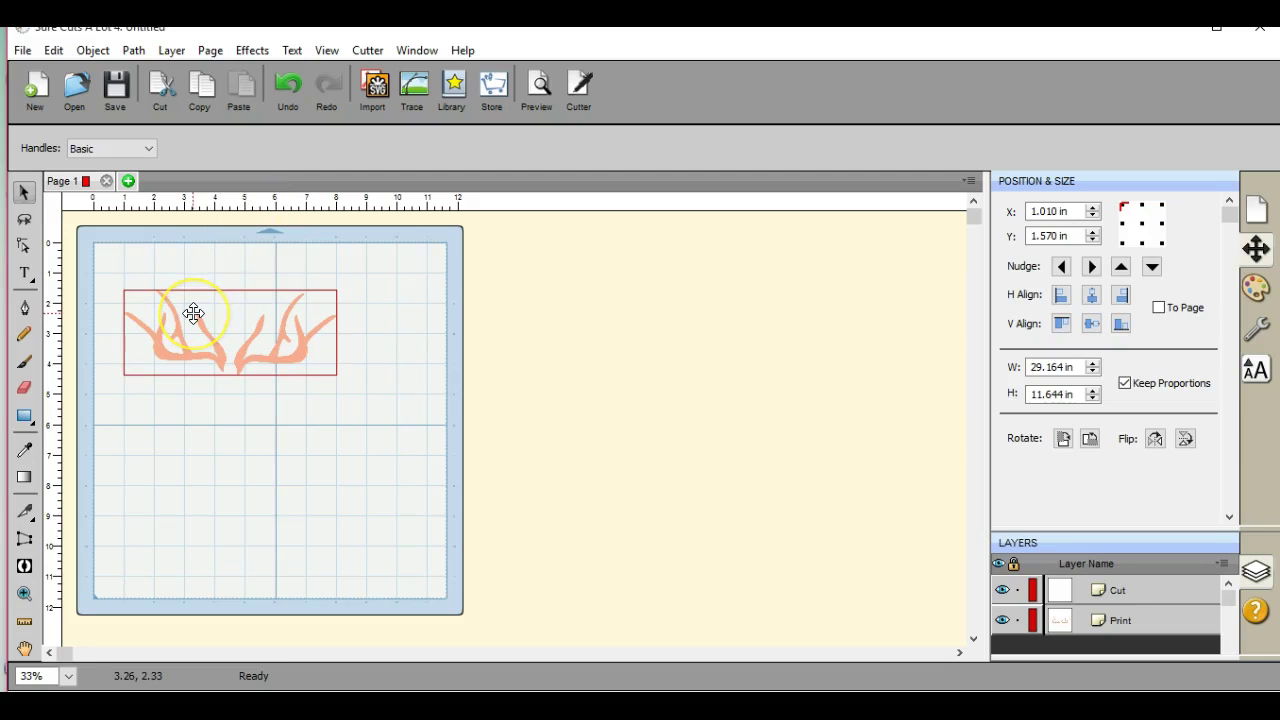
click(413, 441)
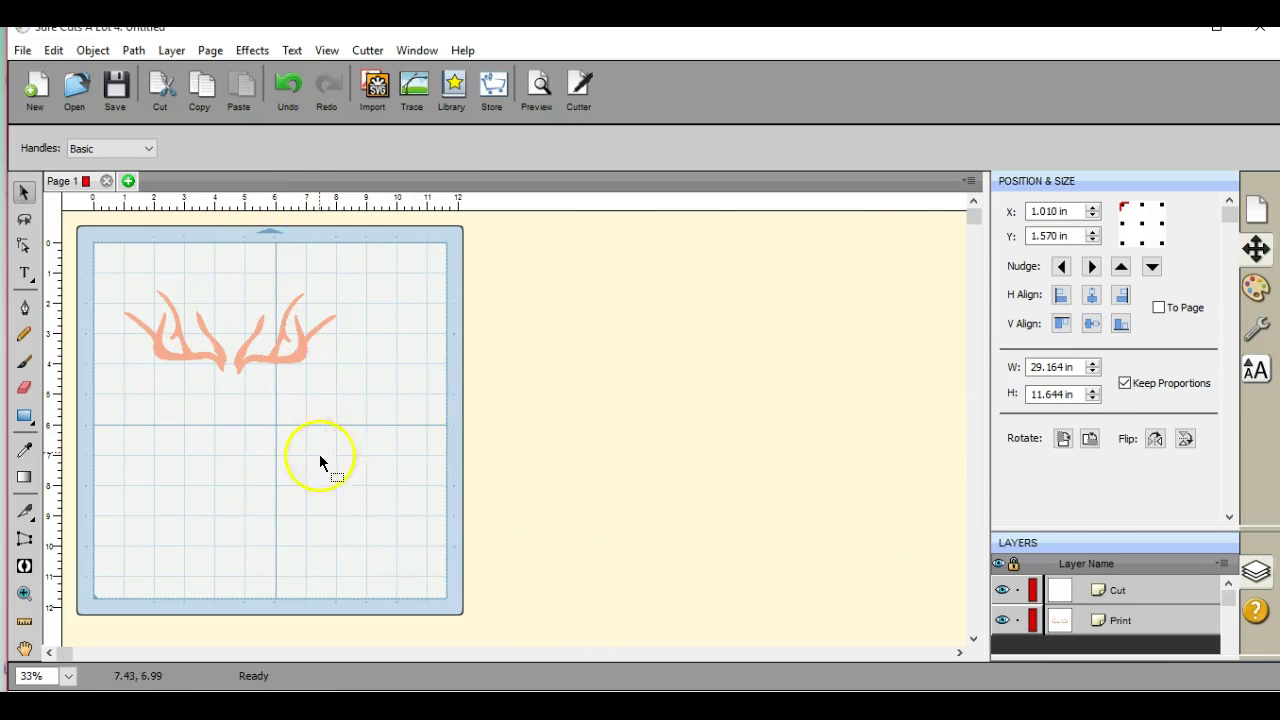
click(344, 464)
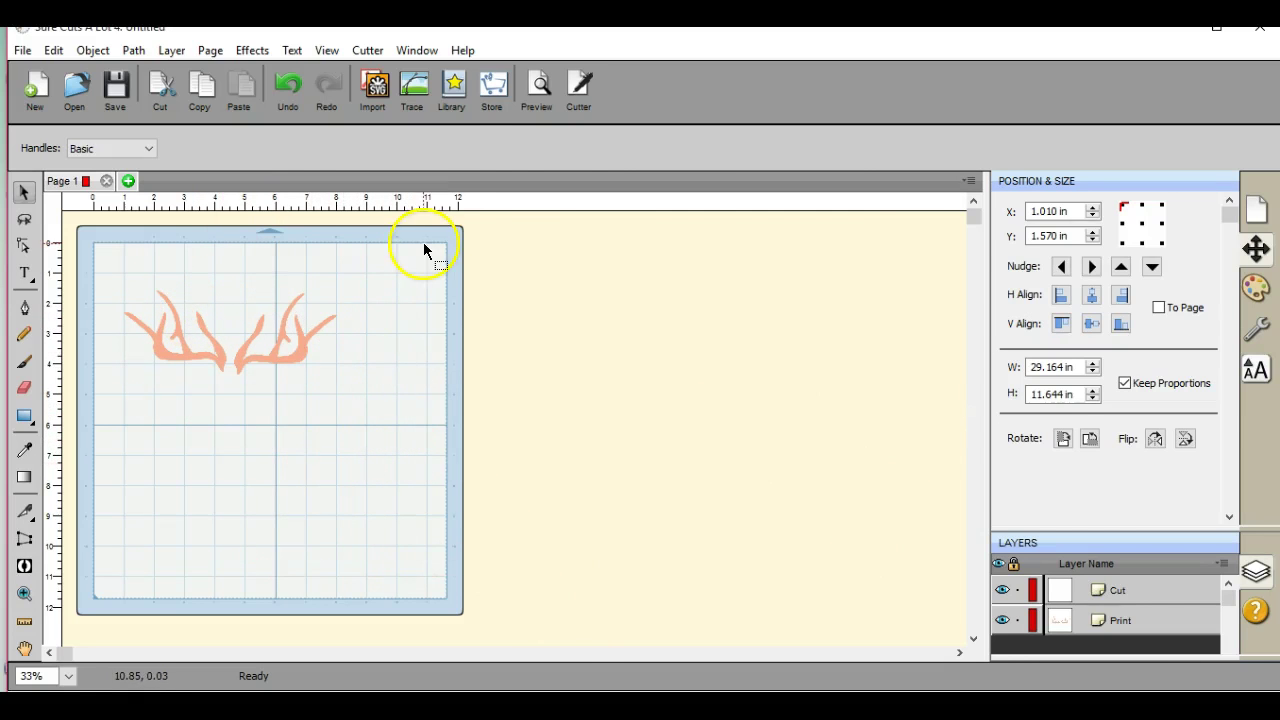
- In Preview Options, hide Draw Lines, turn on Show Printable, and finish with Done
click(540, 88)
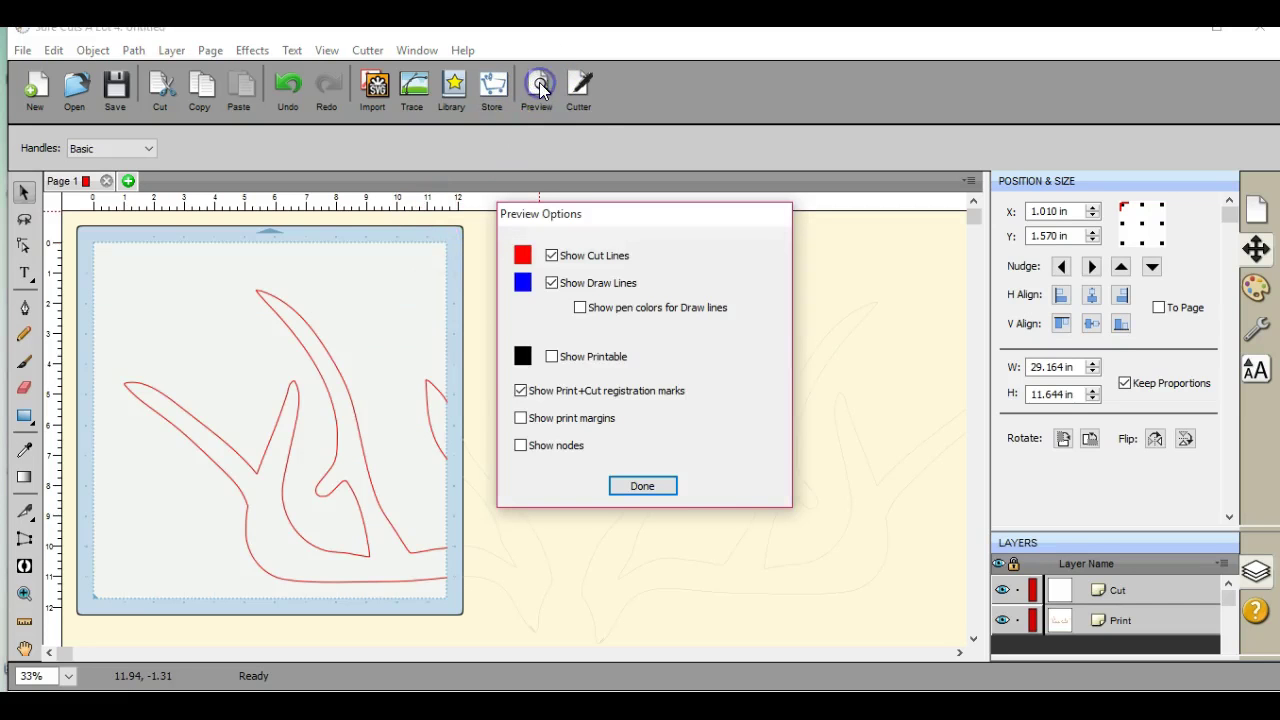
click(551, 282)
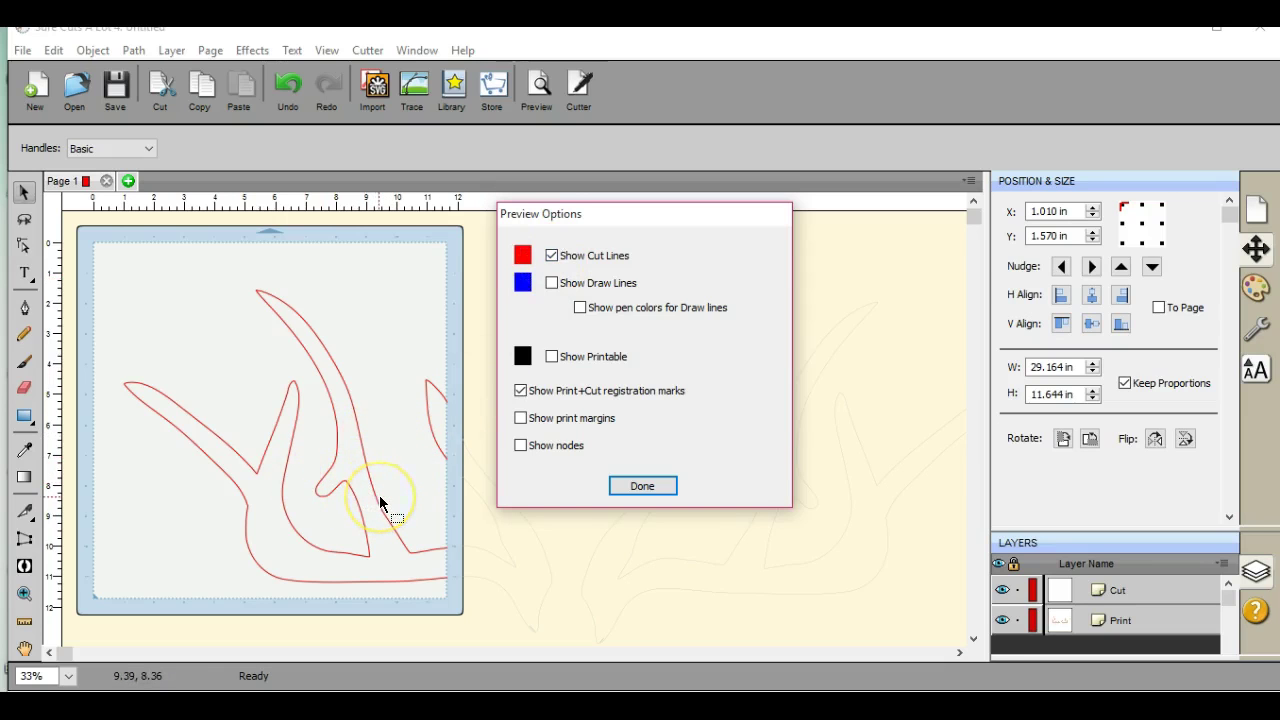
click(379, 495)
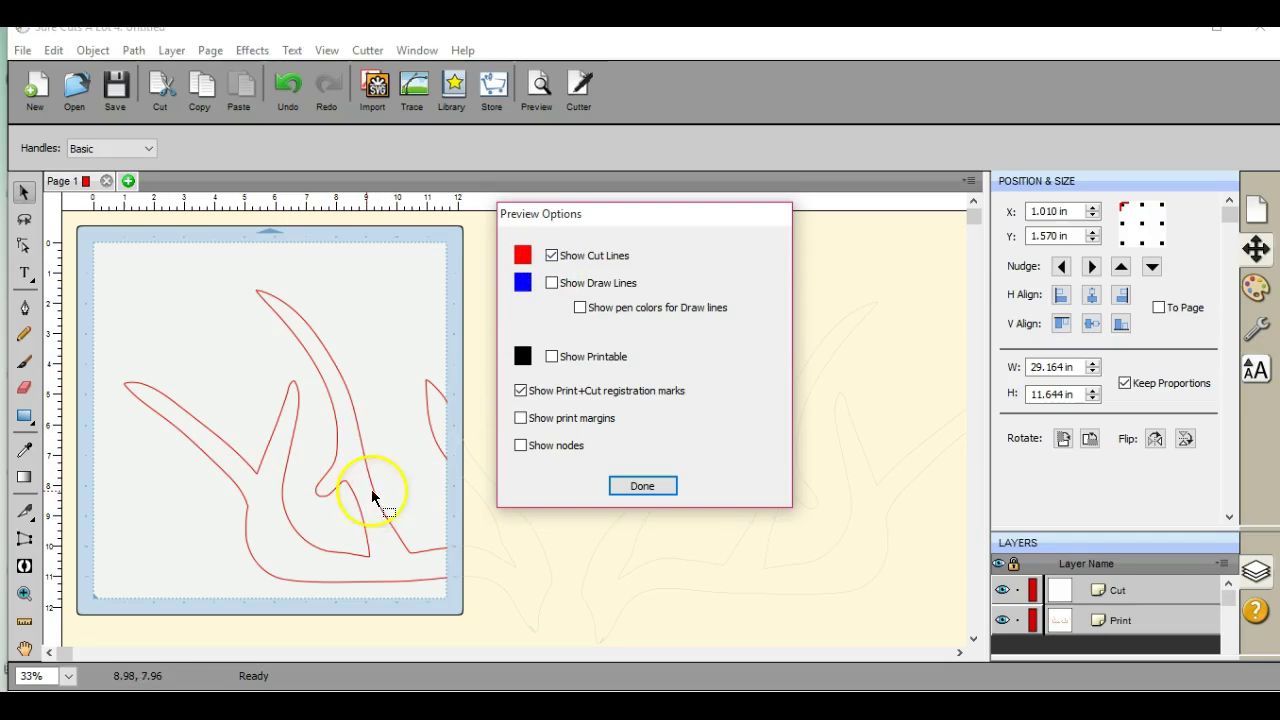
click(187, 282)
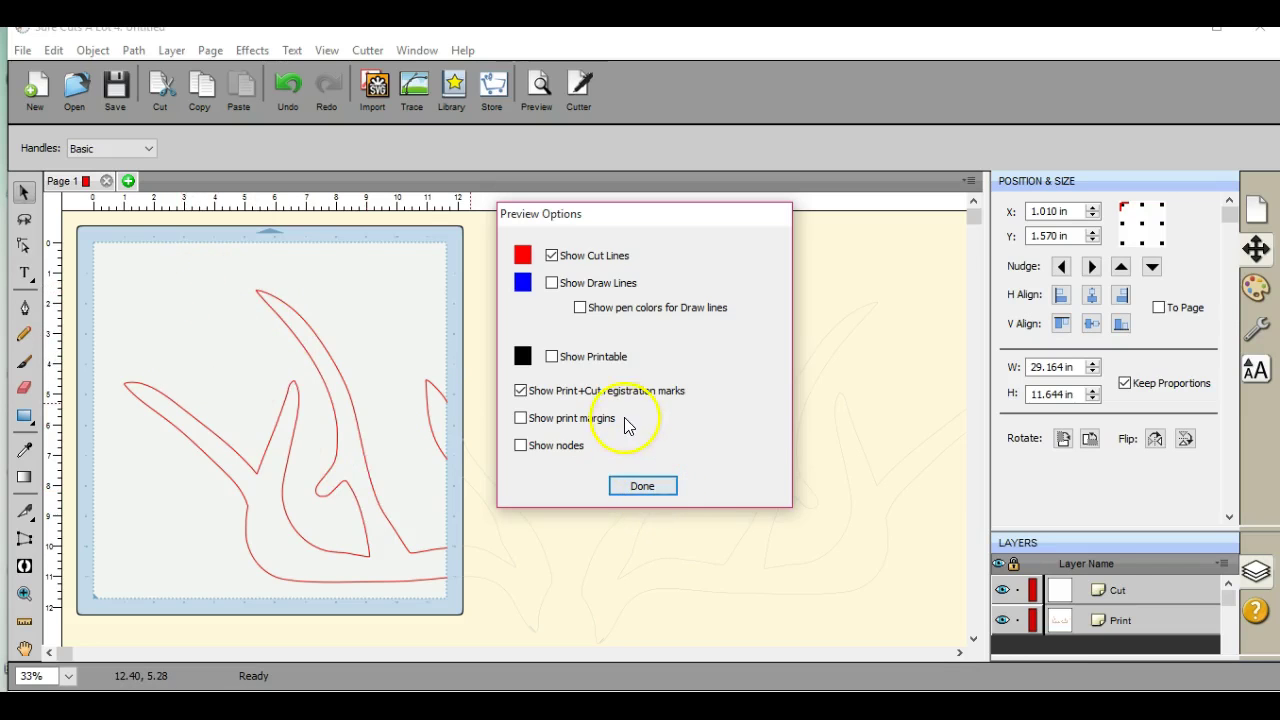
click(551, 357)
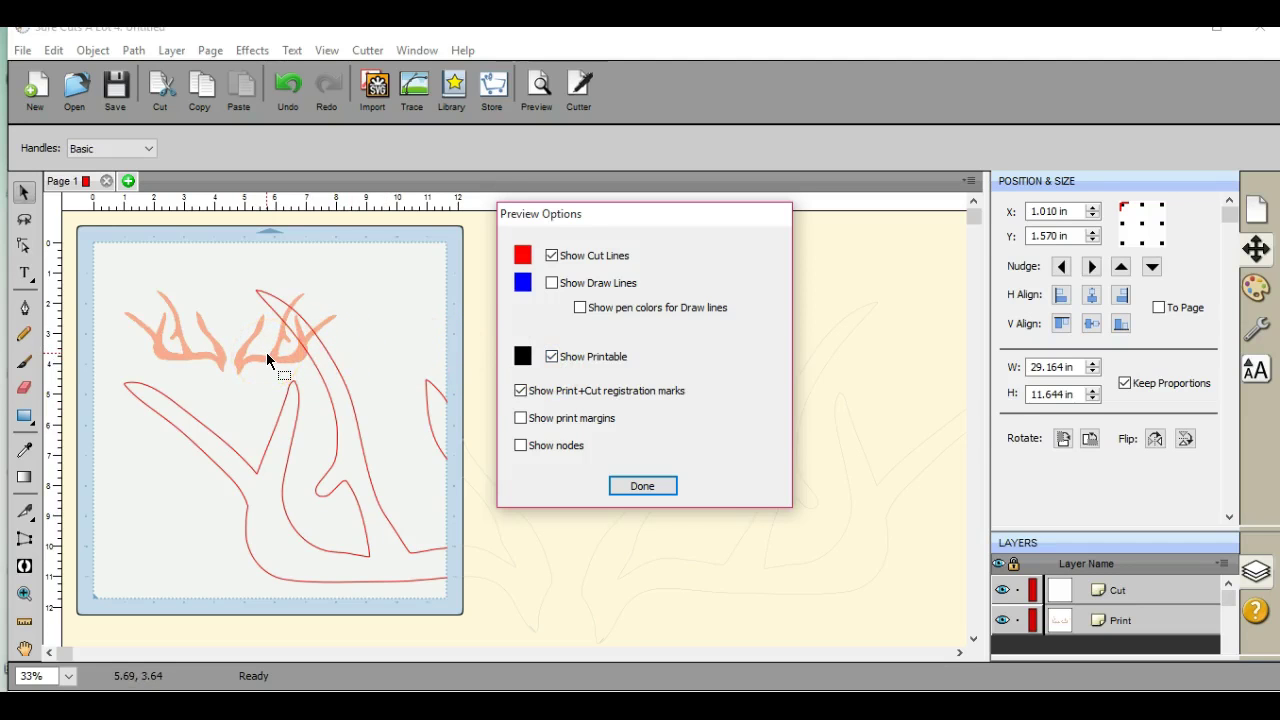
click(661, 487)
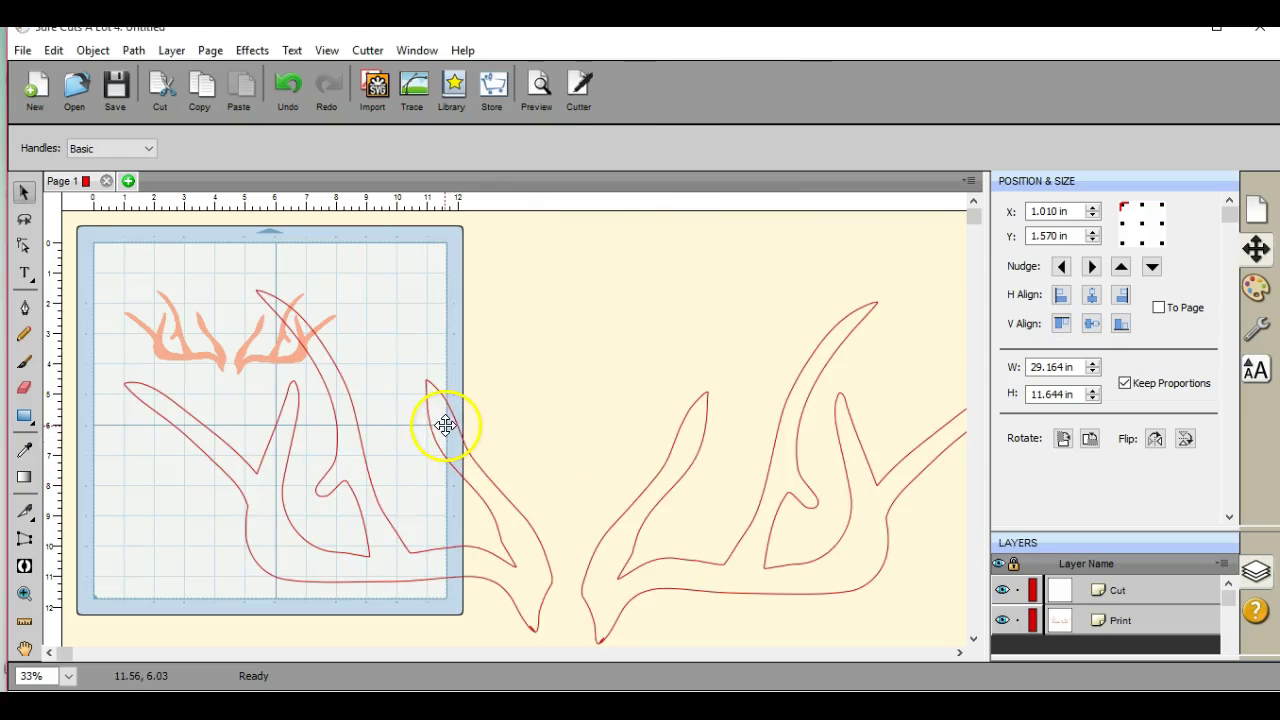
- Delete the small printed antler image through its right-click menu
click(256, 355)
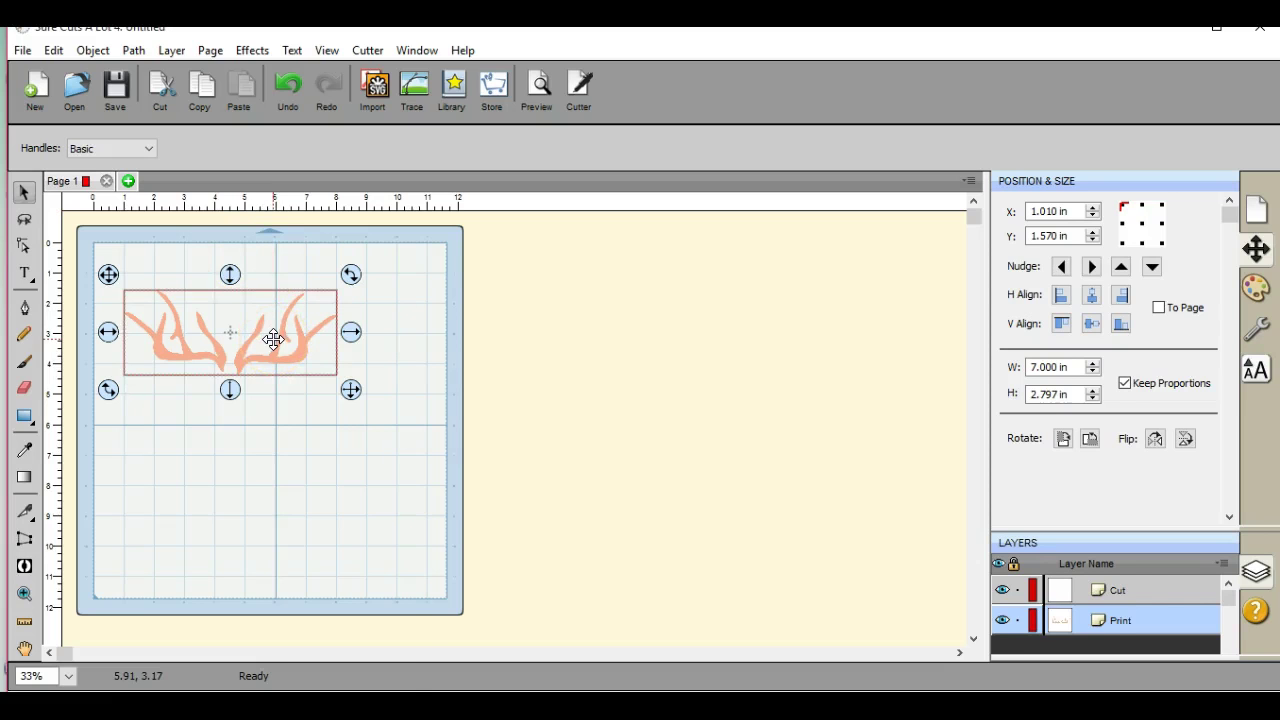
right_click(273, 340)
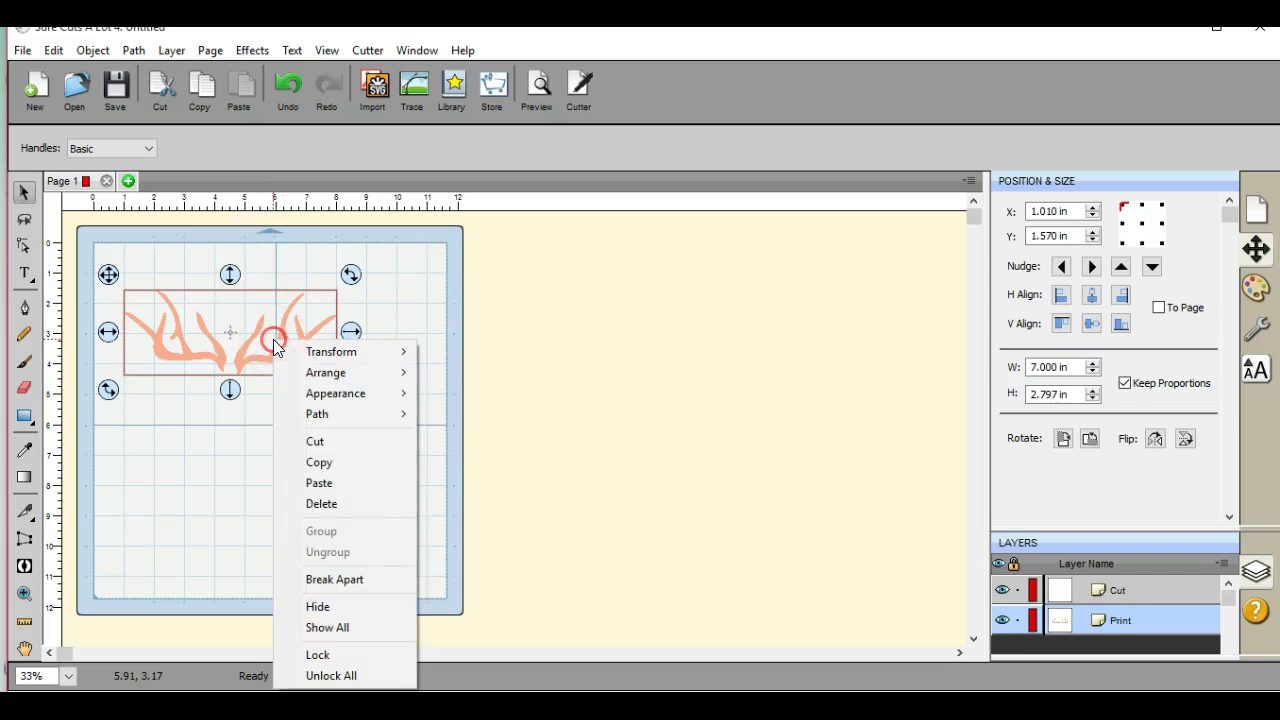
click(328, 508)
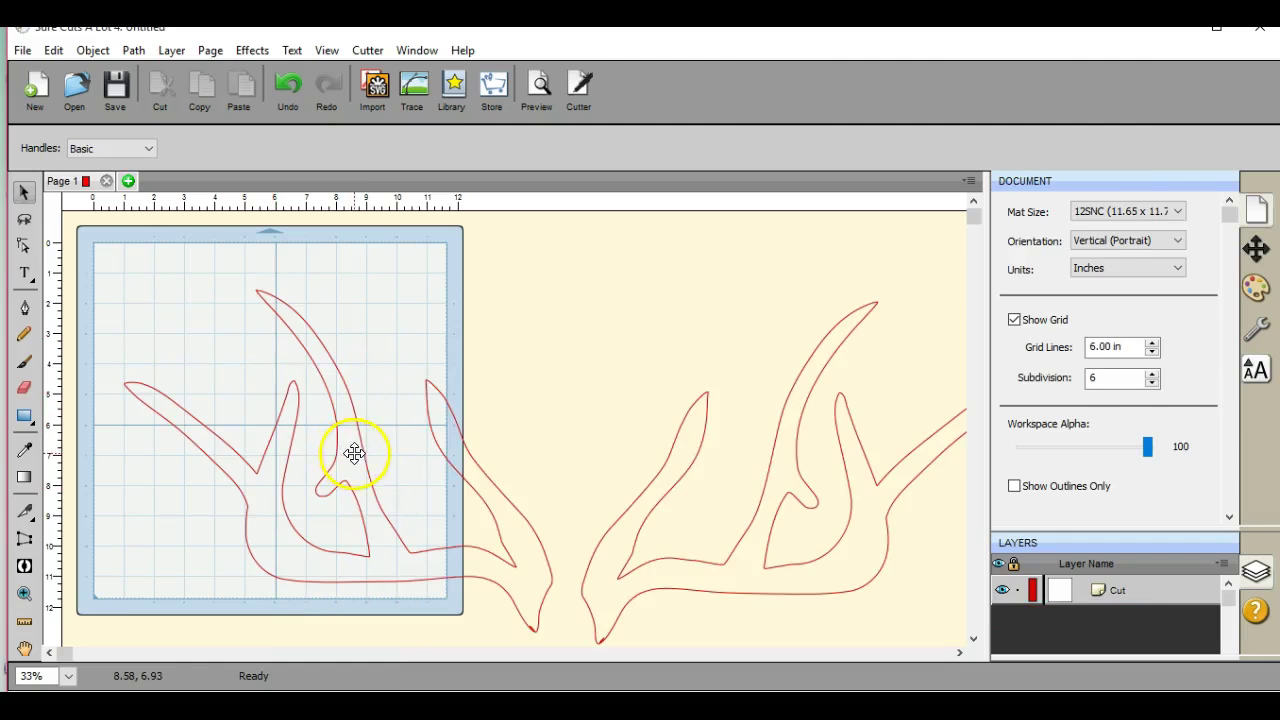
- Shrink the large antler outline proportionally to 23.410 in wide
click(354, 453)
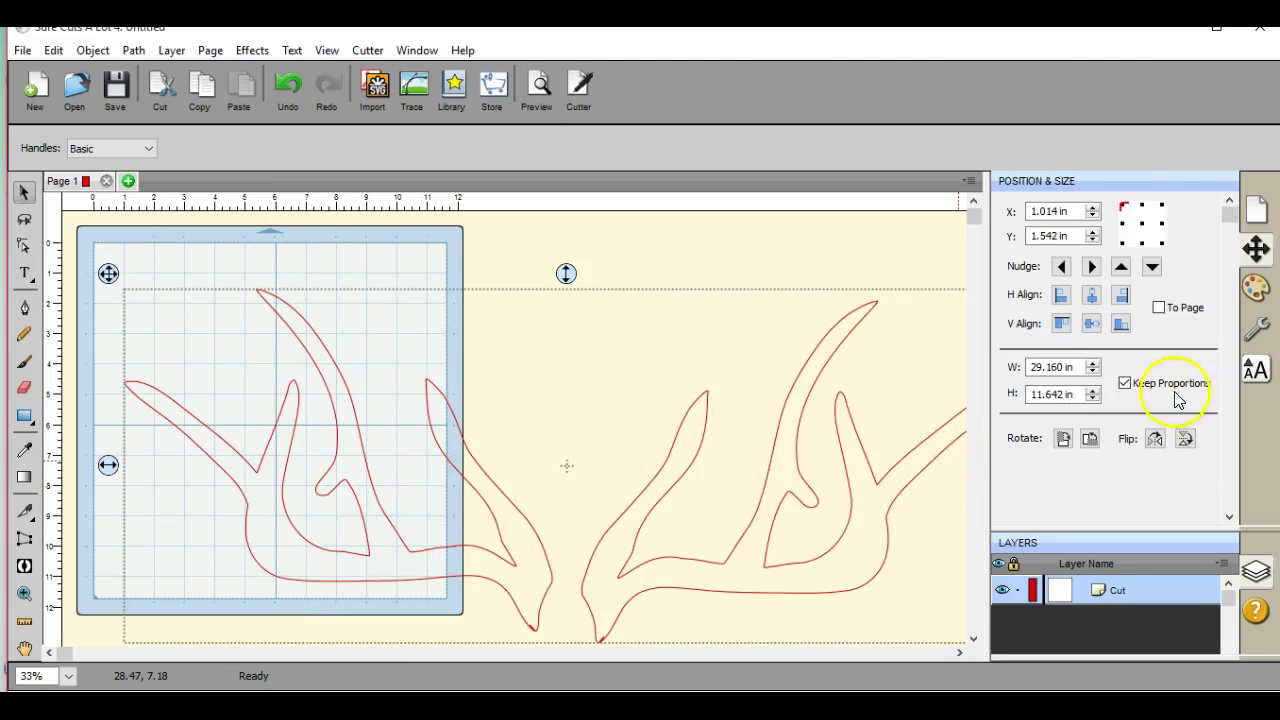
click(1092, 372)
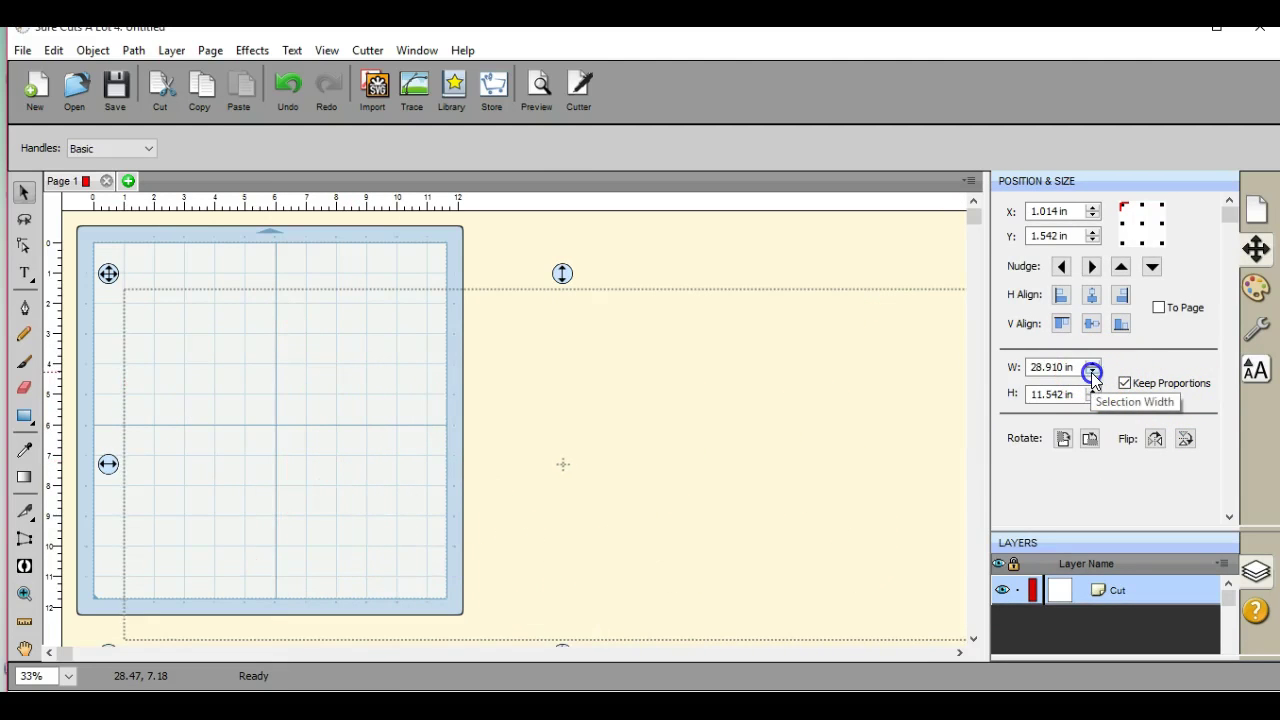
drag(1091, 372, 1091, 372)
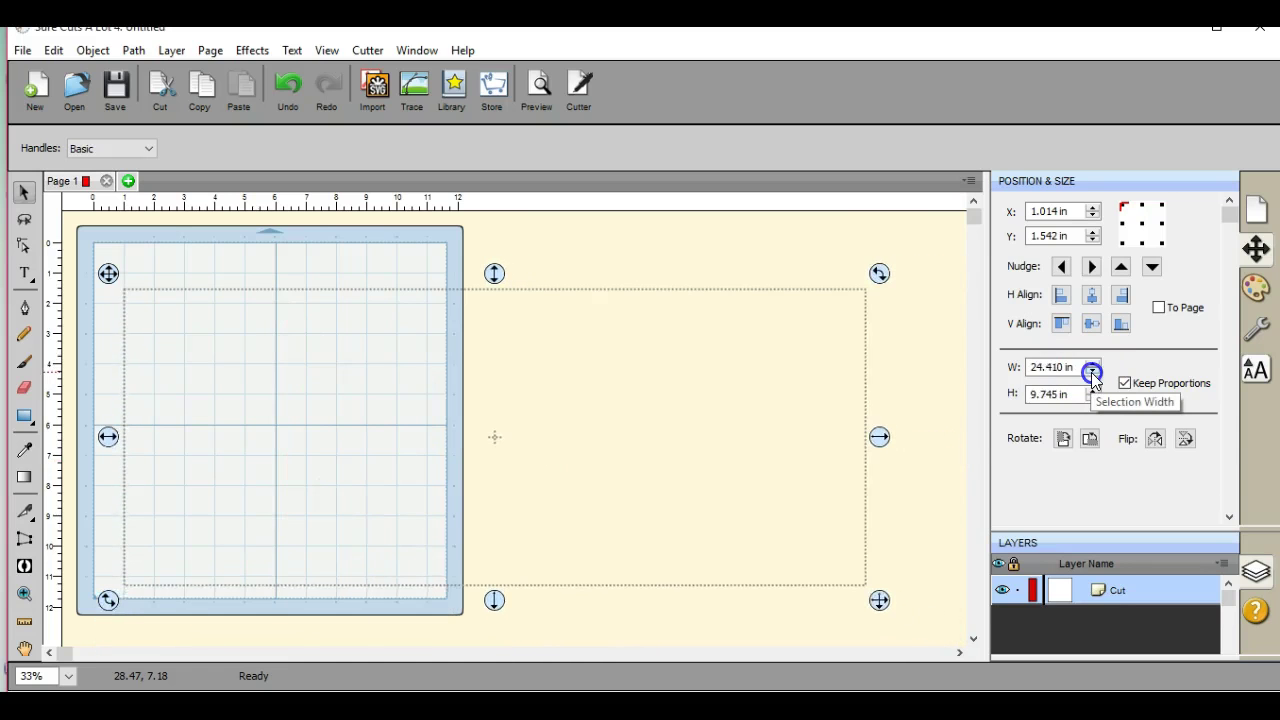
click(1091, 372)
click(1091, 372)
click(1091, 372)
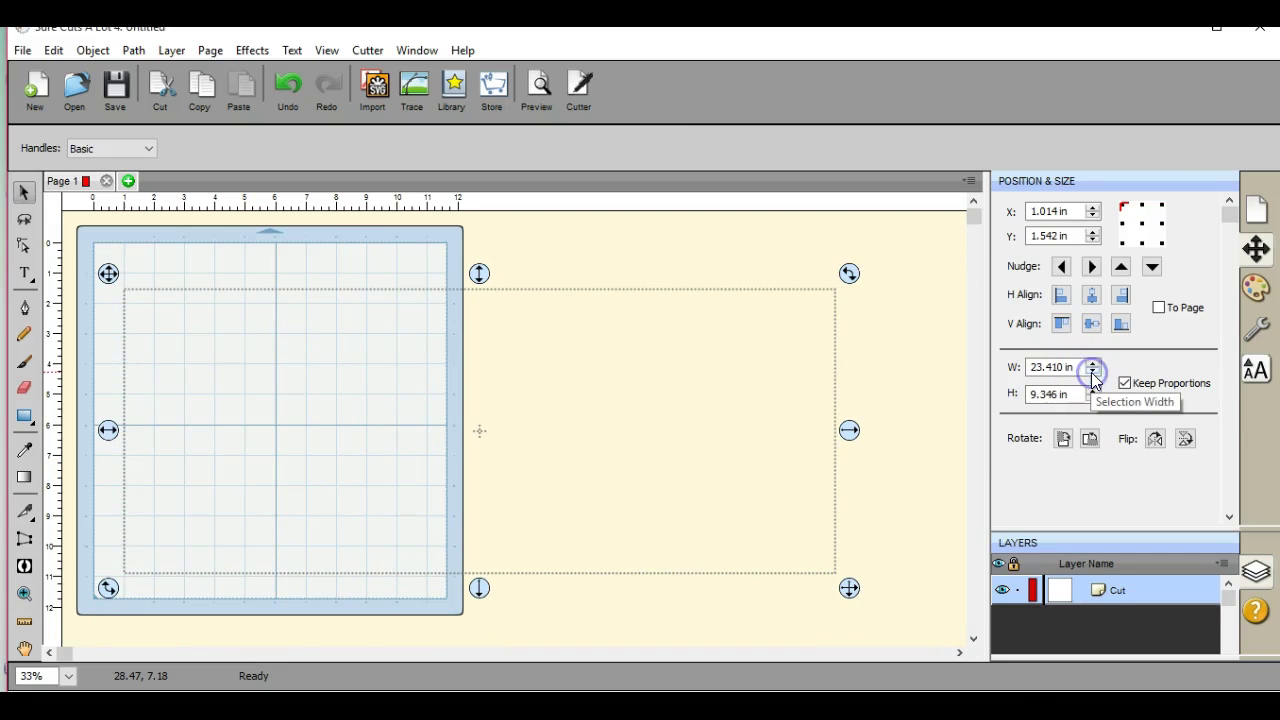
- Switch to a landscape 24SNC mat without rotating the antlers, and move them onto it
click(1257, 208)
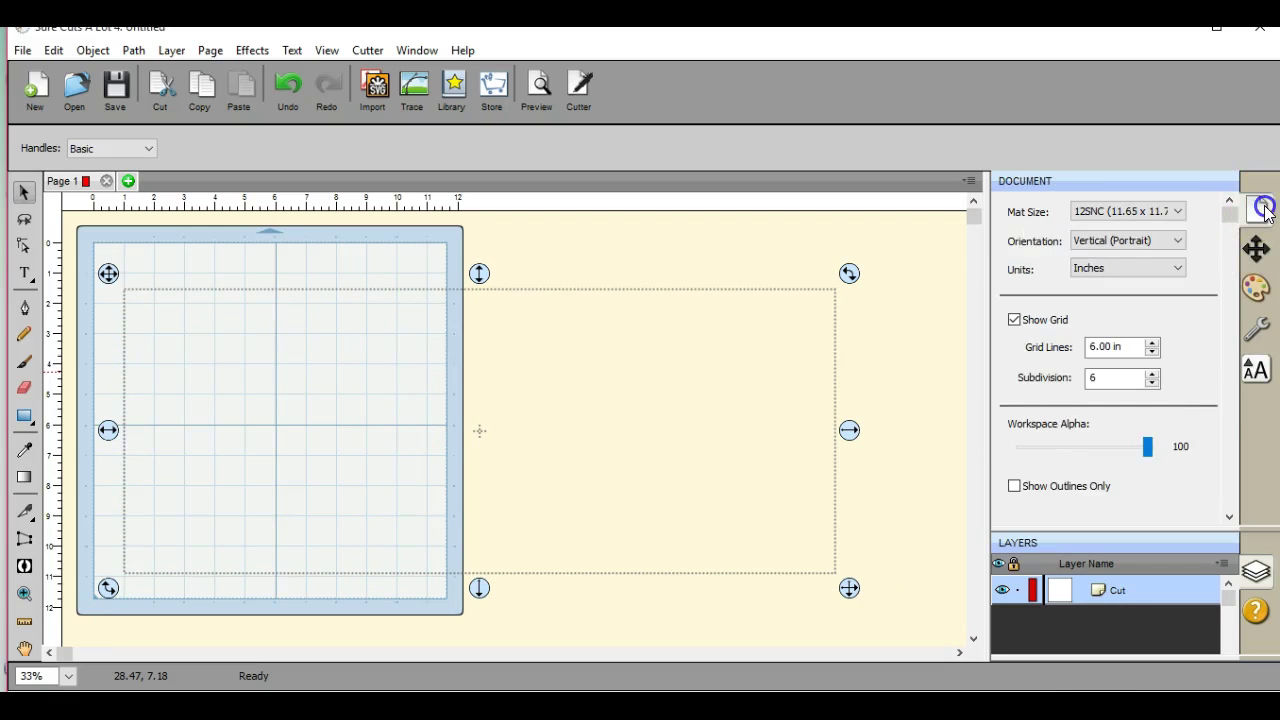
click(1177, 211)
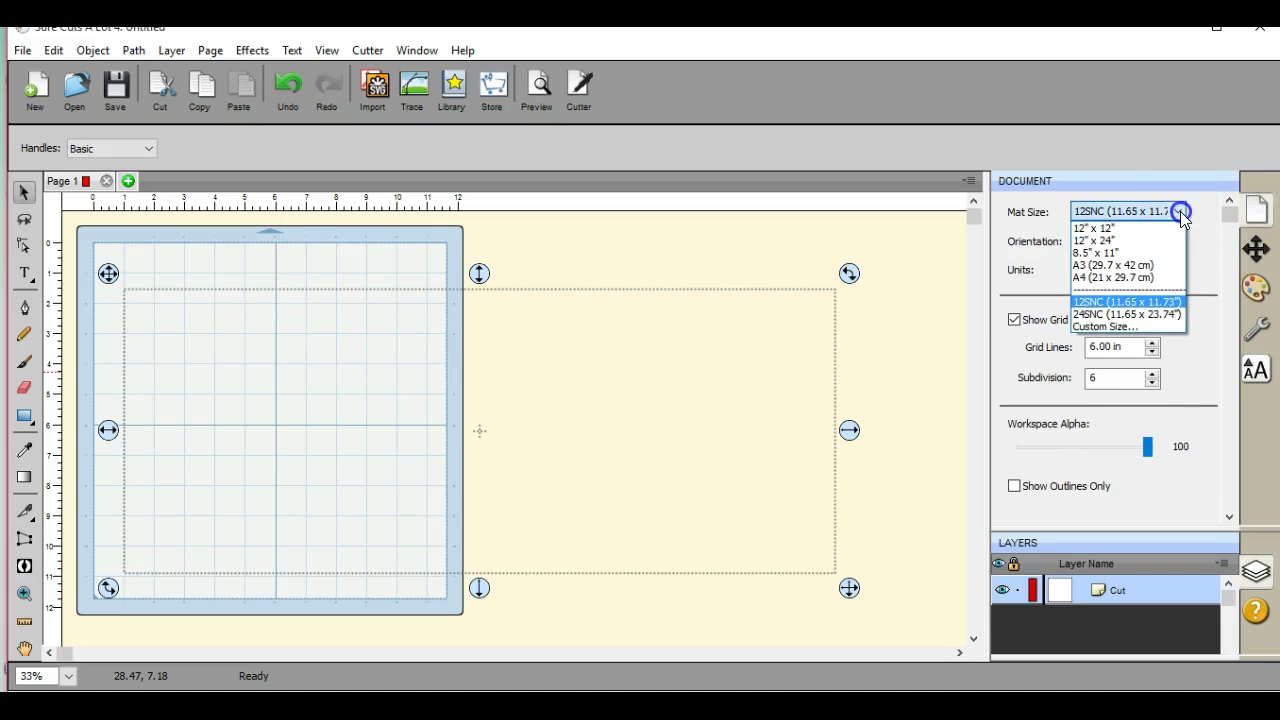
click(1157, 316)
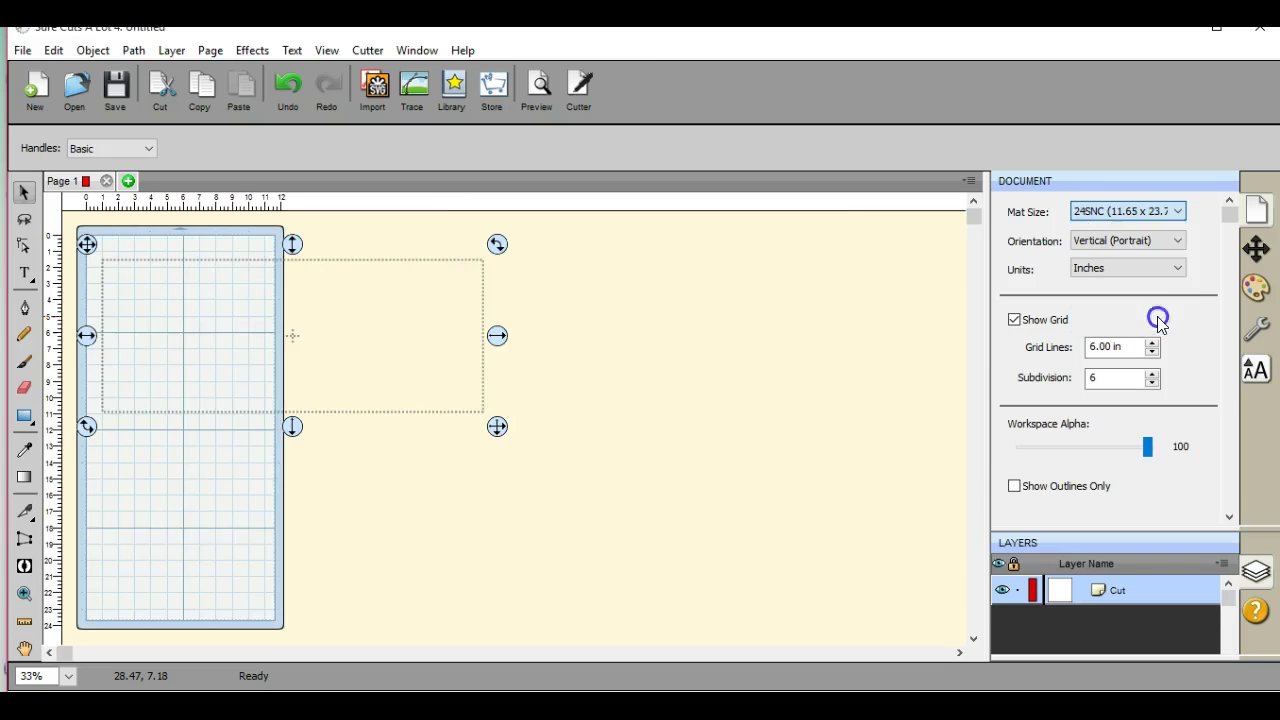
click(1181, 248)
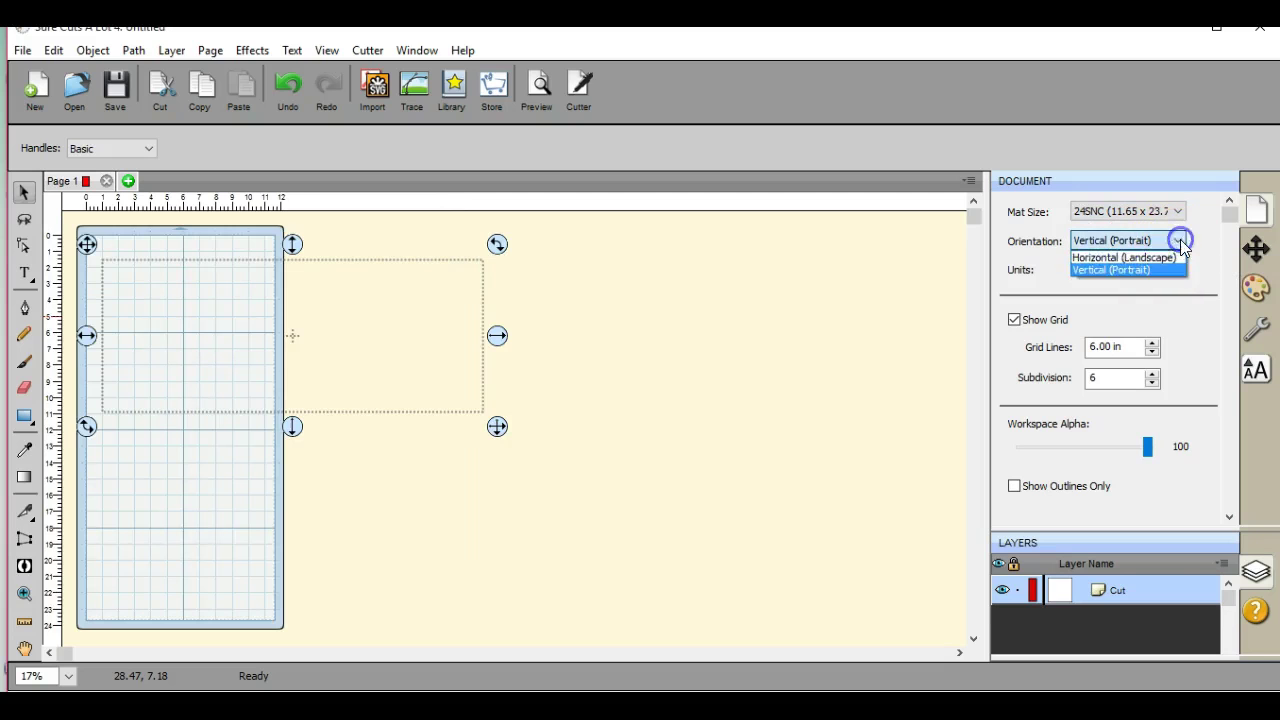
click(1172, 260)
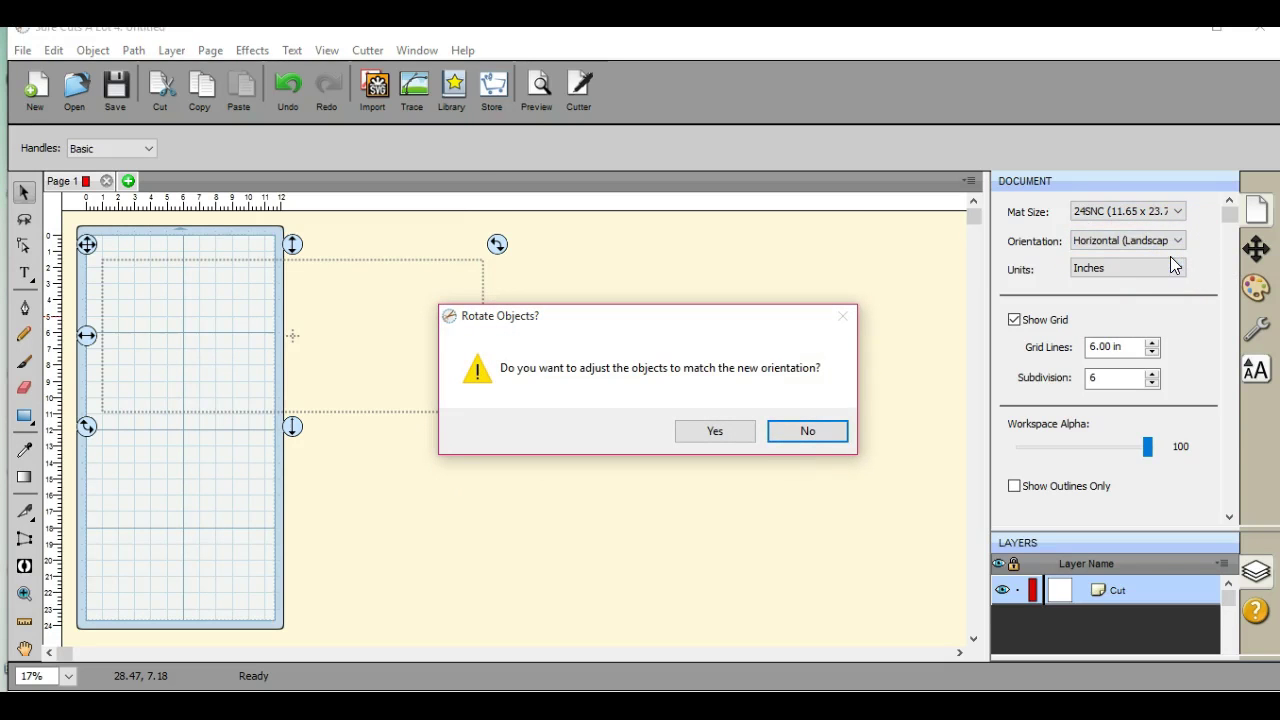
click(806, 431)
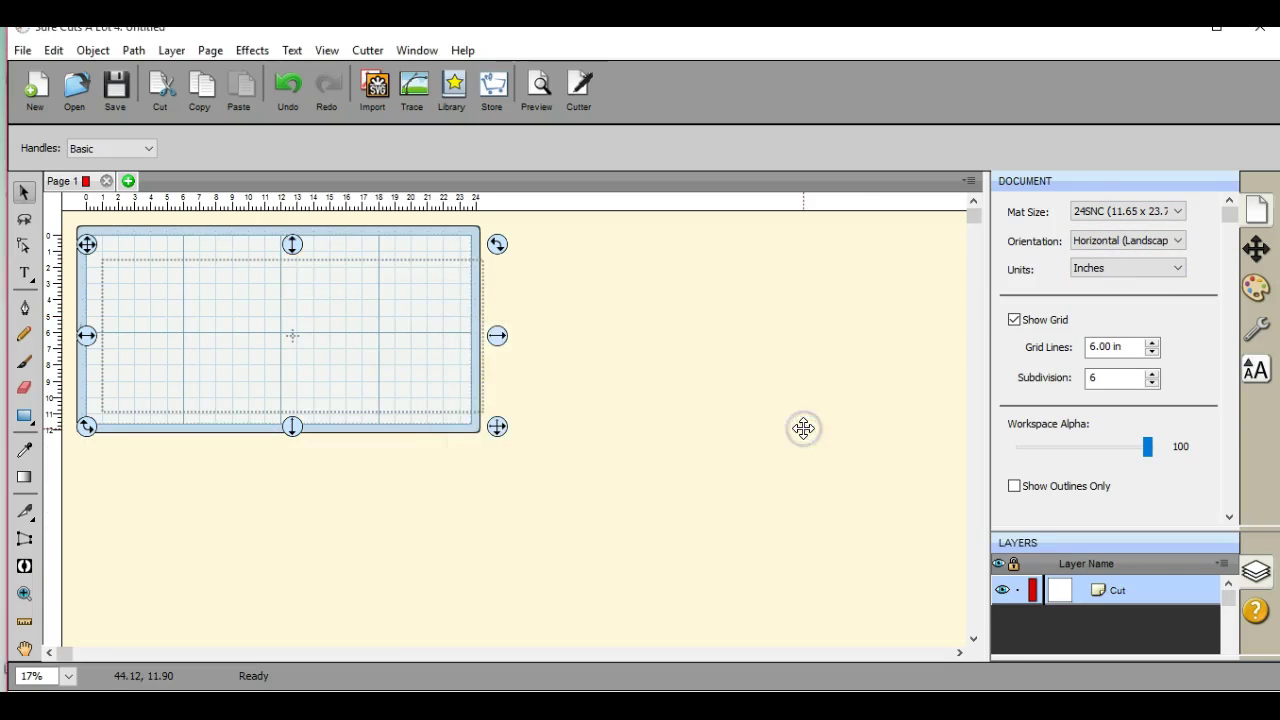
drag(378, 337, 366, 323)
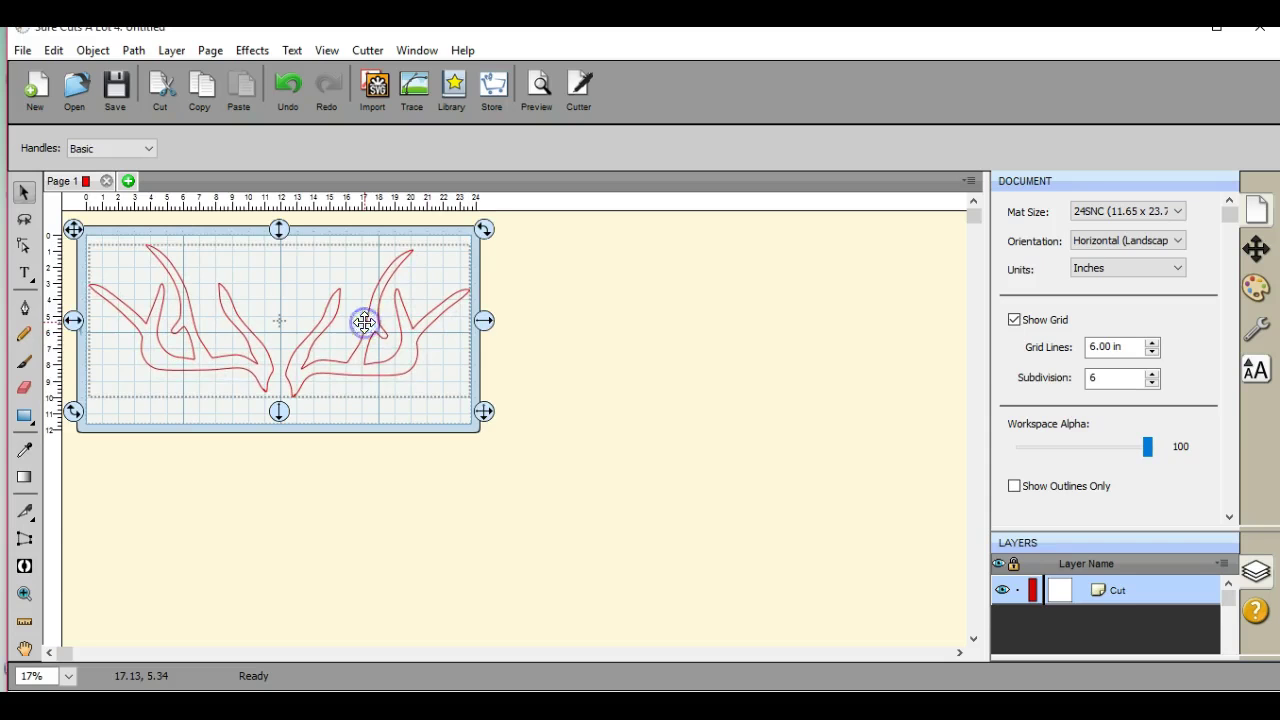
- Give the antlers a solid grey colour fill and a coloured stroke at 80% opacity
click(1242, 288)
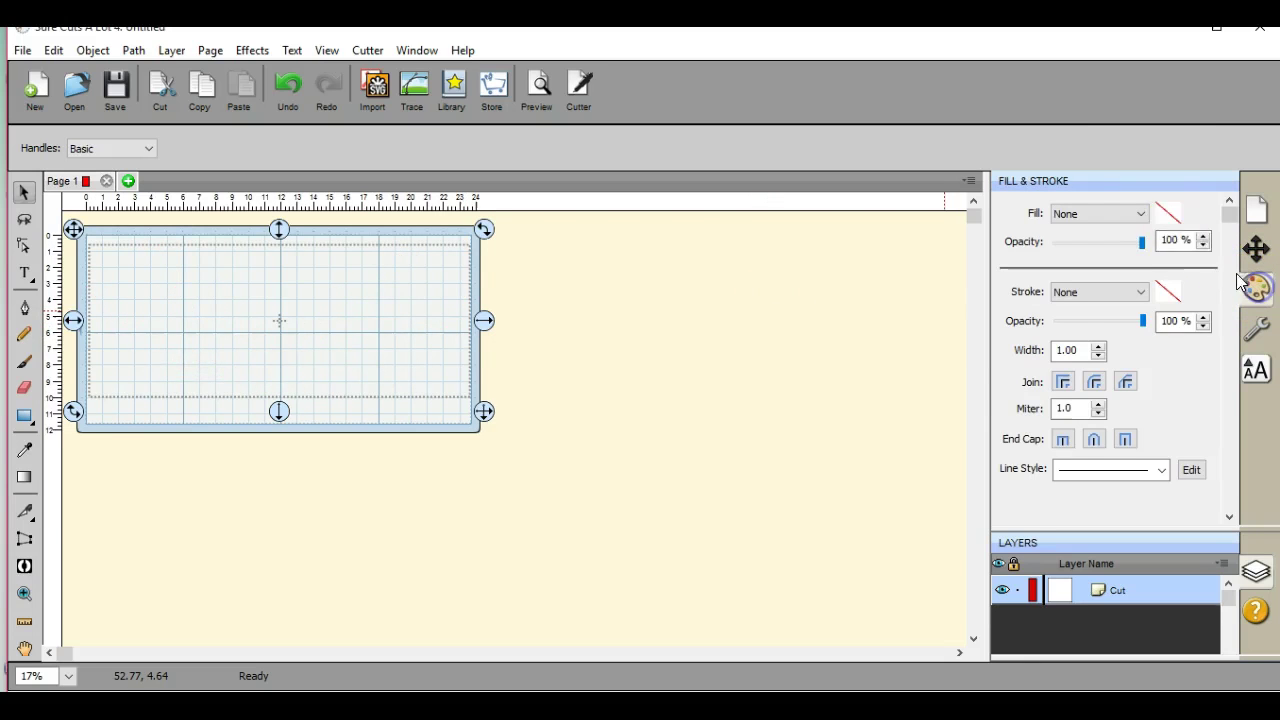
click(1141, 215)
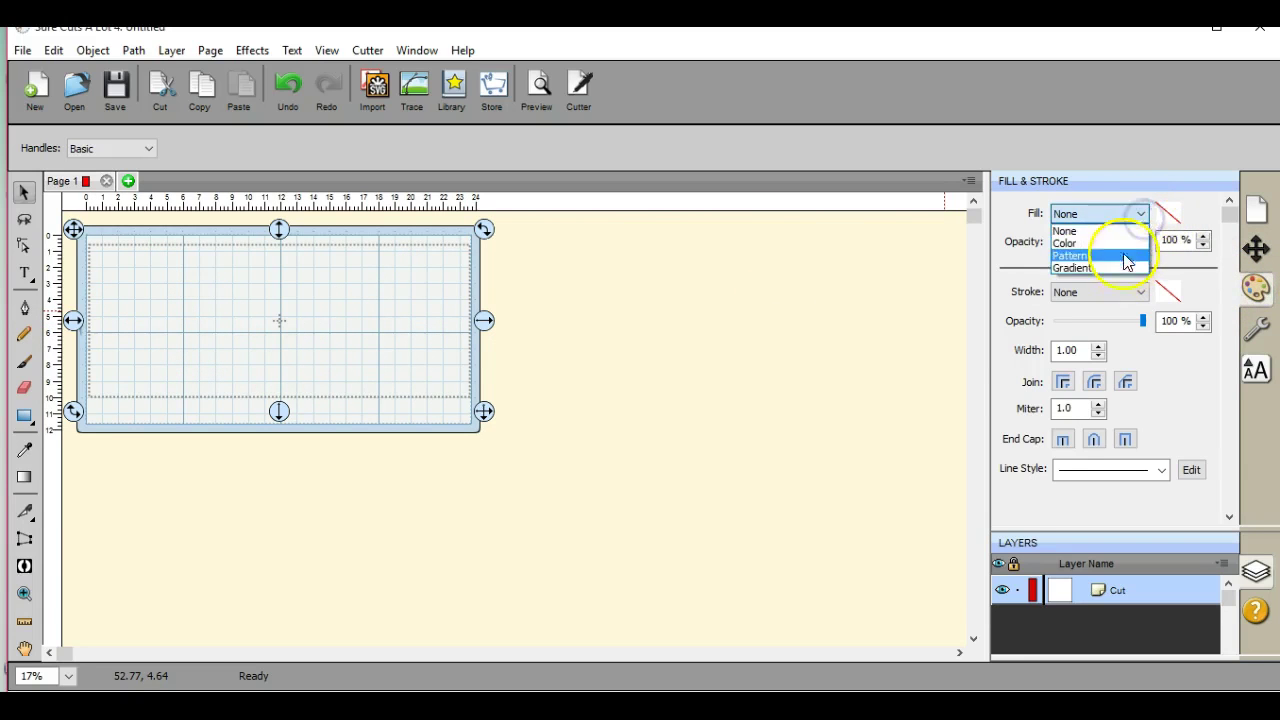
click(1128, 244)
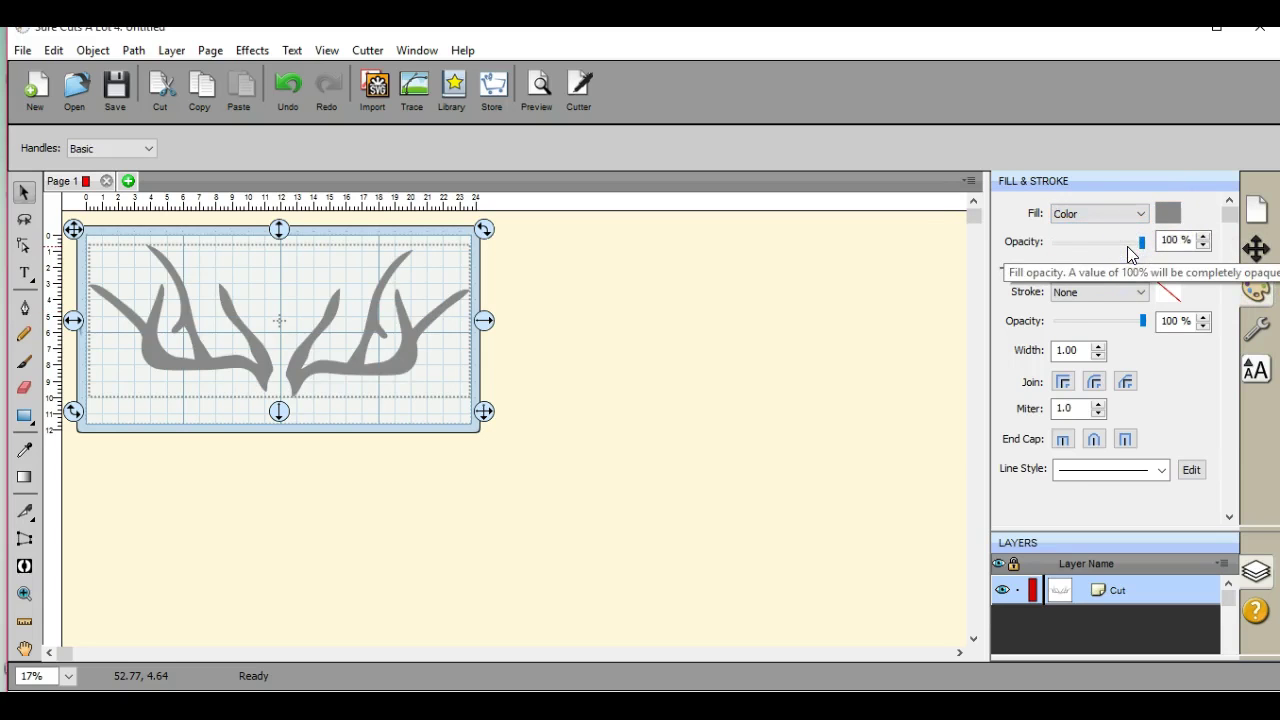
click(1143, 292)
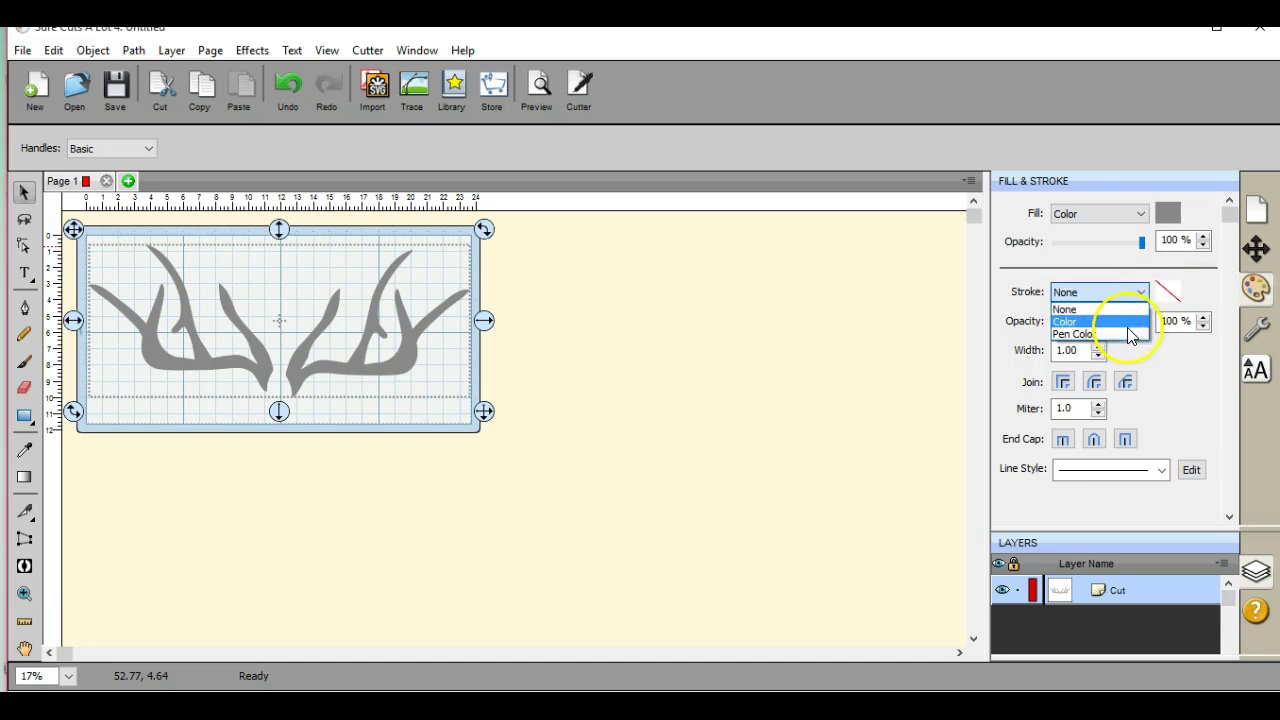
click(1127, 321)
click(1127, 321)
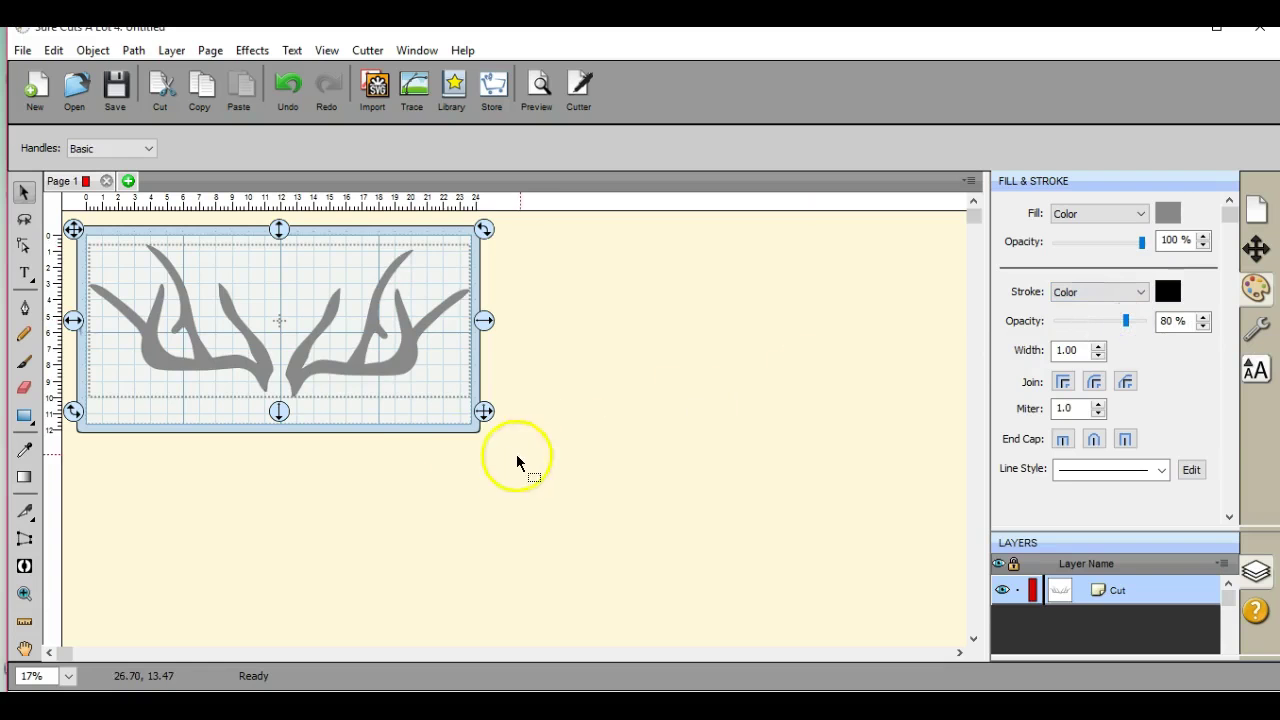
- Zoom the view to 33% and nudge the antlers slightly lower on the mat
click(345, 343)
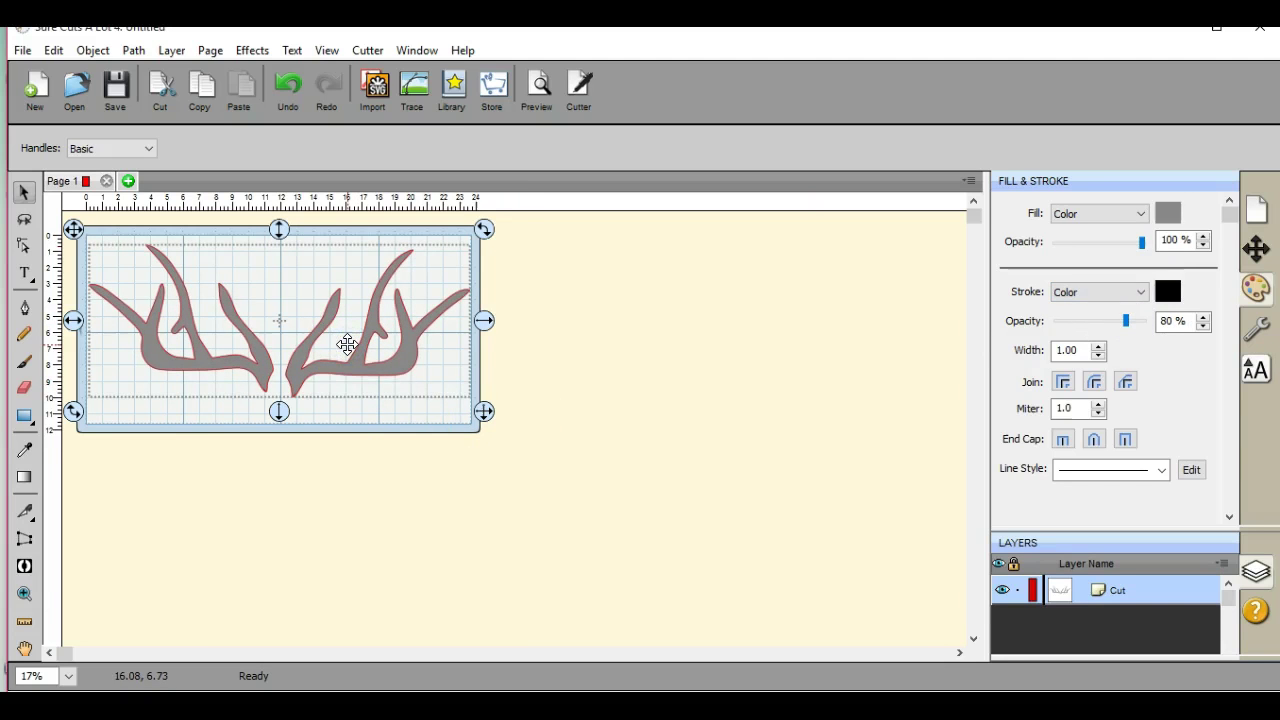
drag(32, 676, 20, 676)
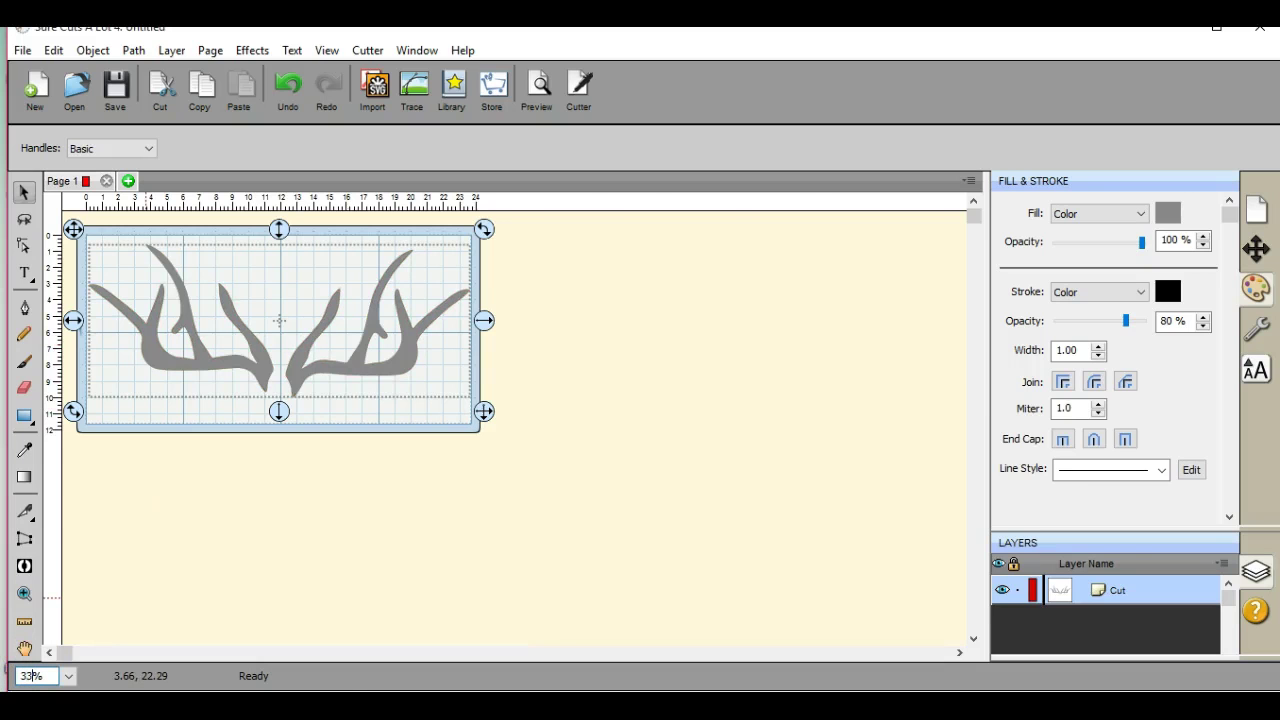
key(Return)
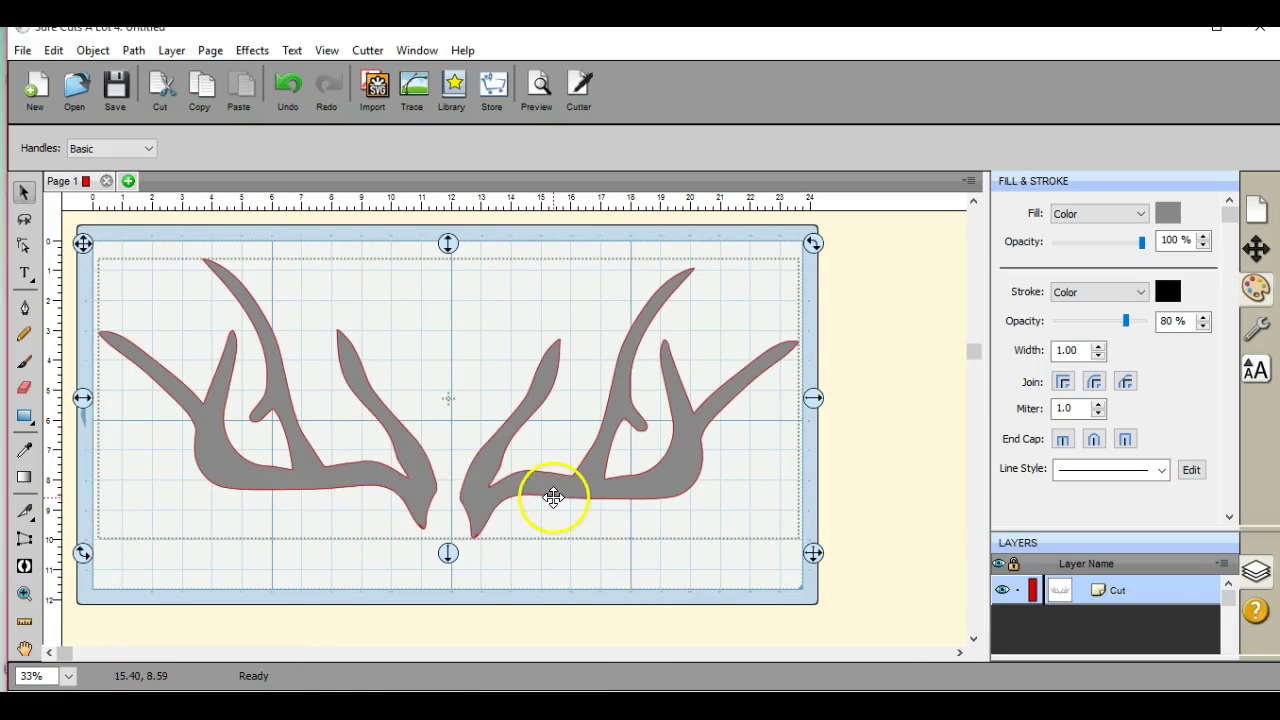
click(431, 451)
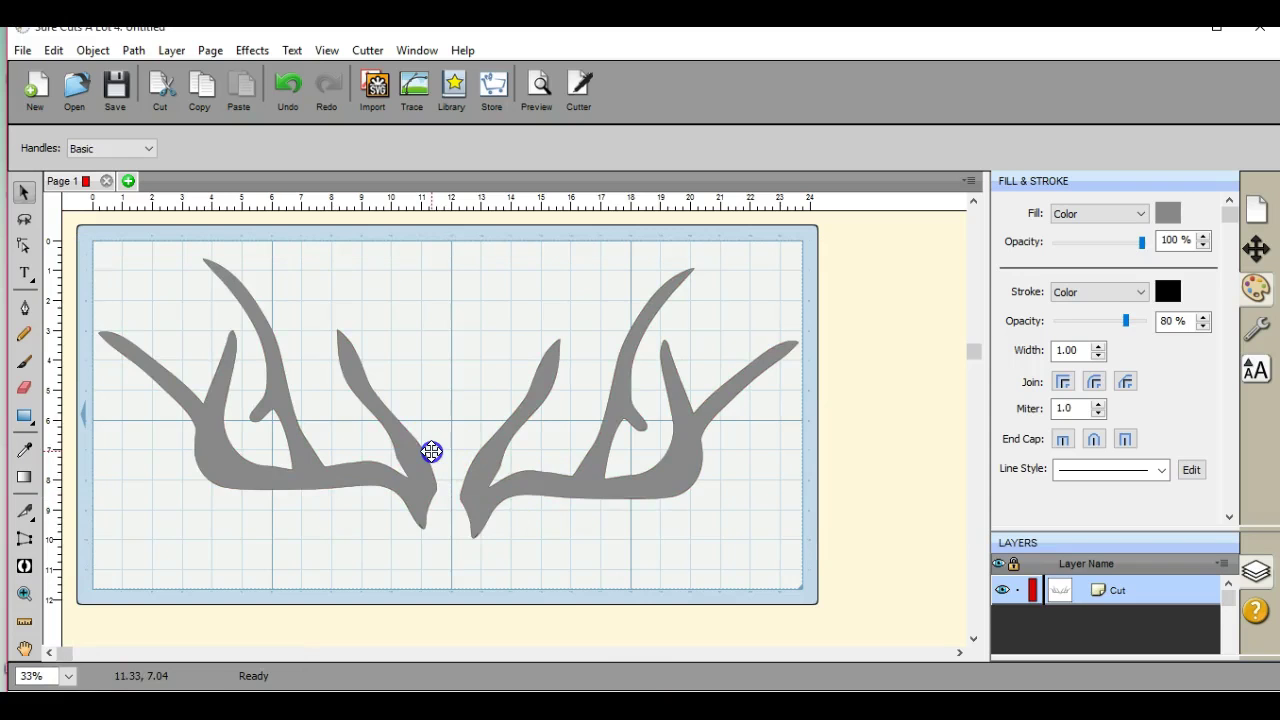
drag(431, 451, 429, 463)
- Move the antlers to the mat's top and stretch them to 11.513 in tall by 23.412 in wide
click(600, 630)
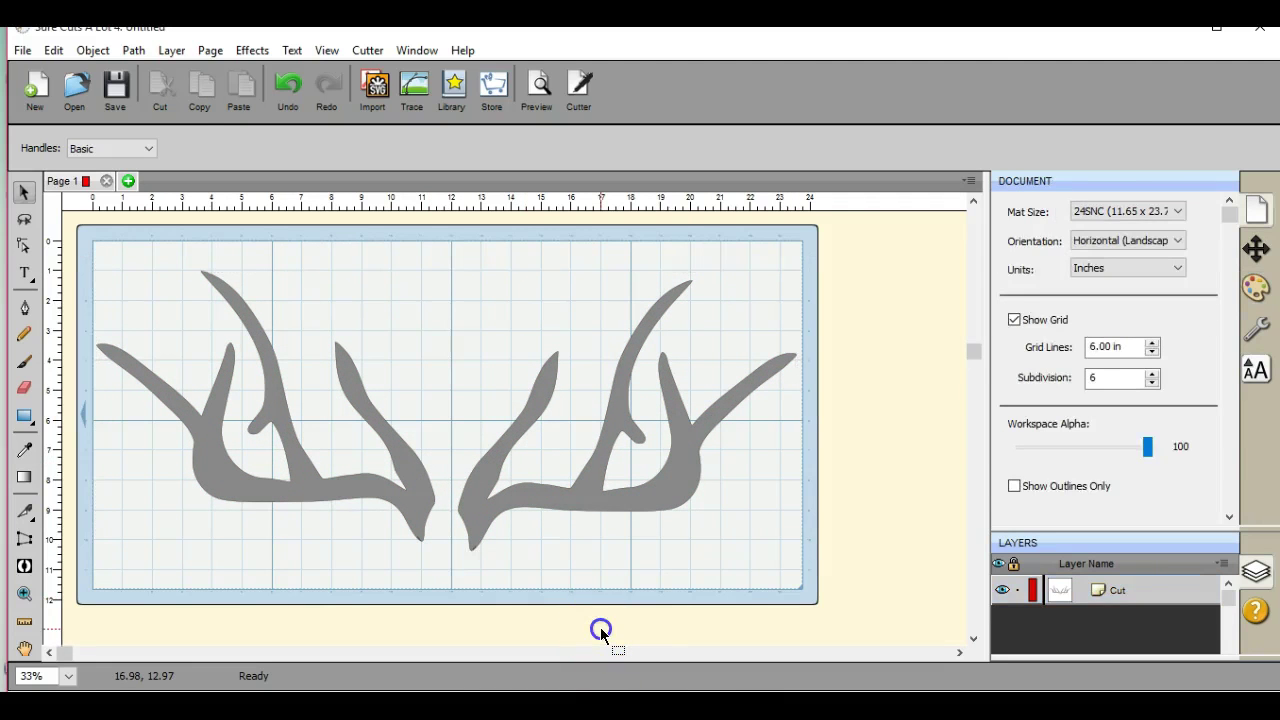
click(542, 497)
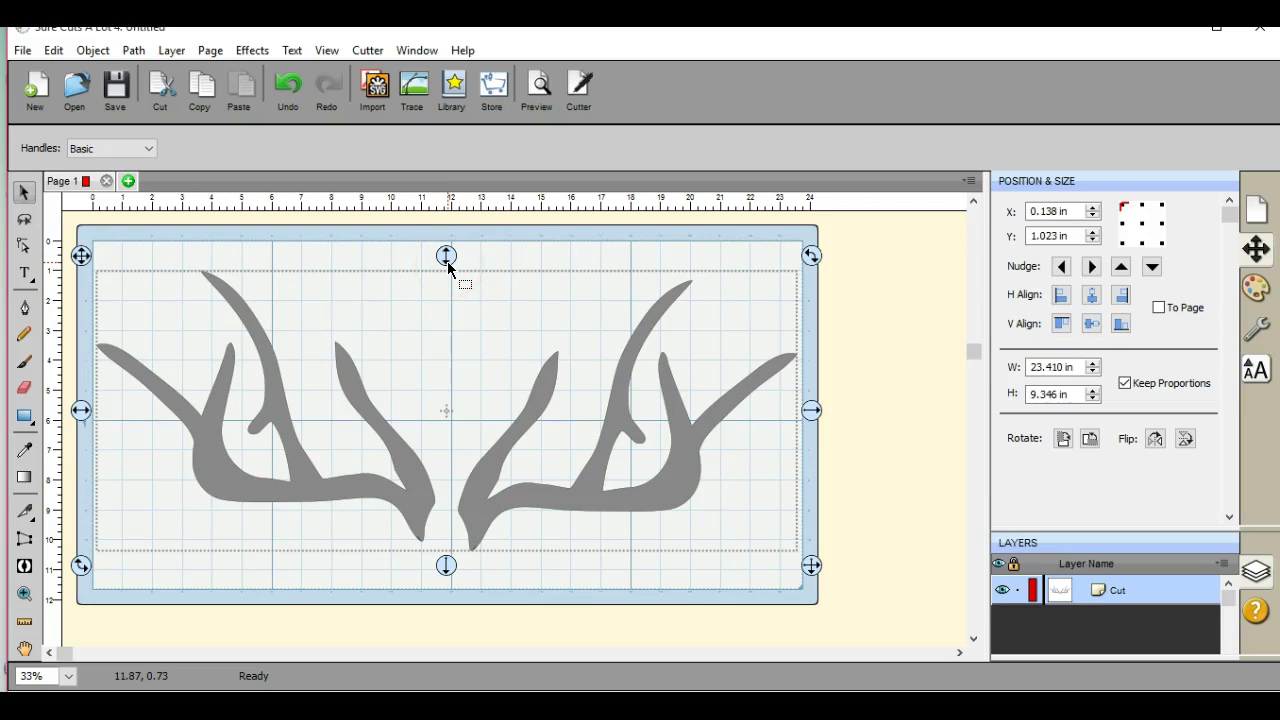
drag(447, 262, 446, 237)
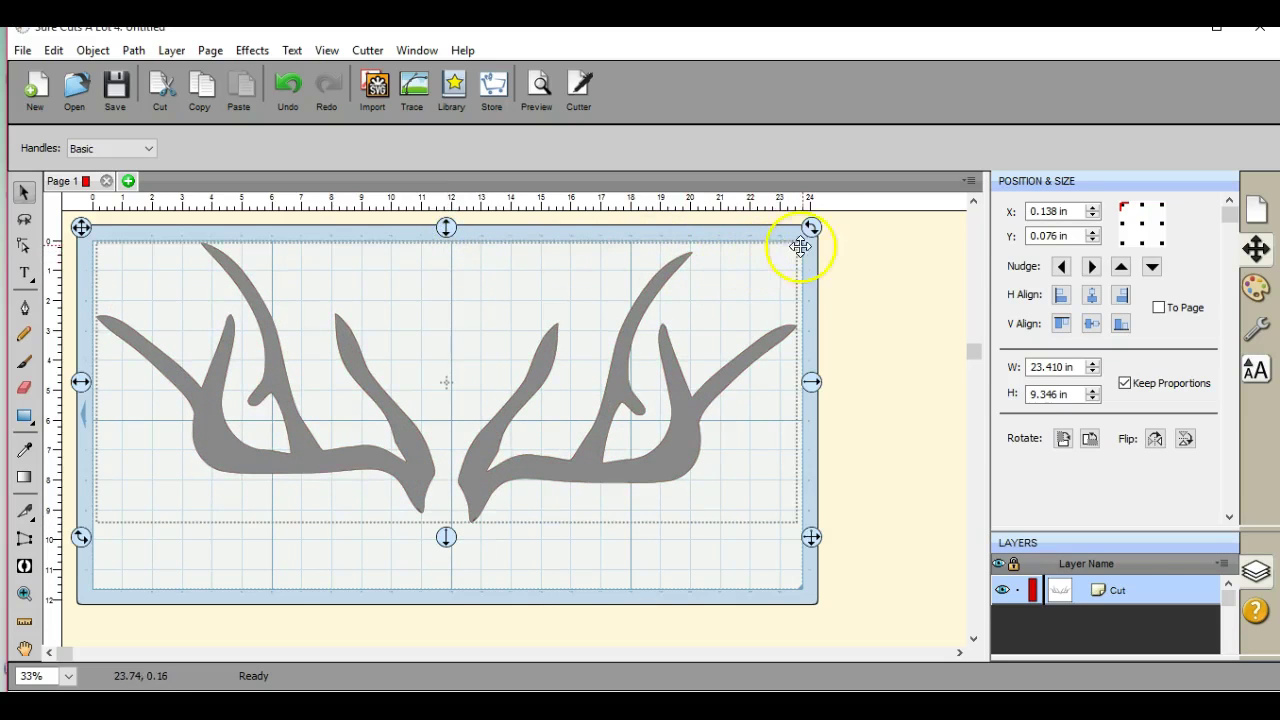
drag(813, 228, 815, 229)
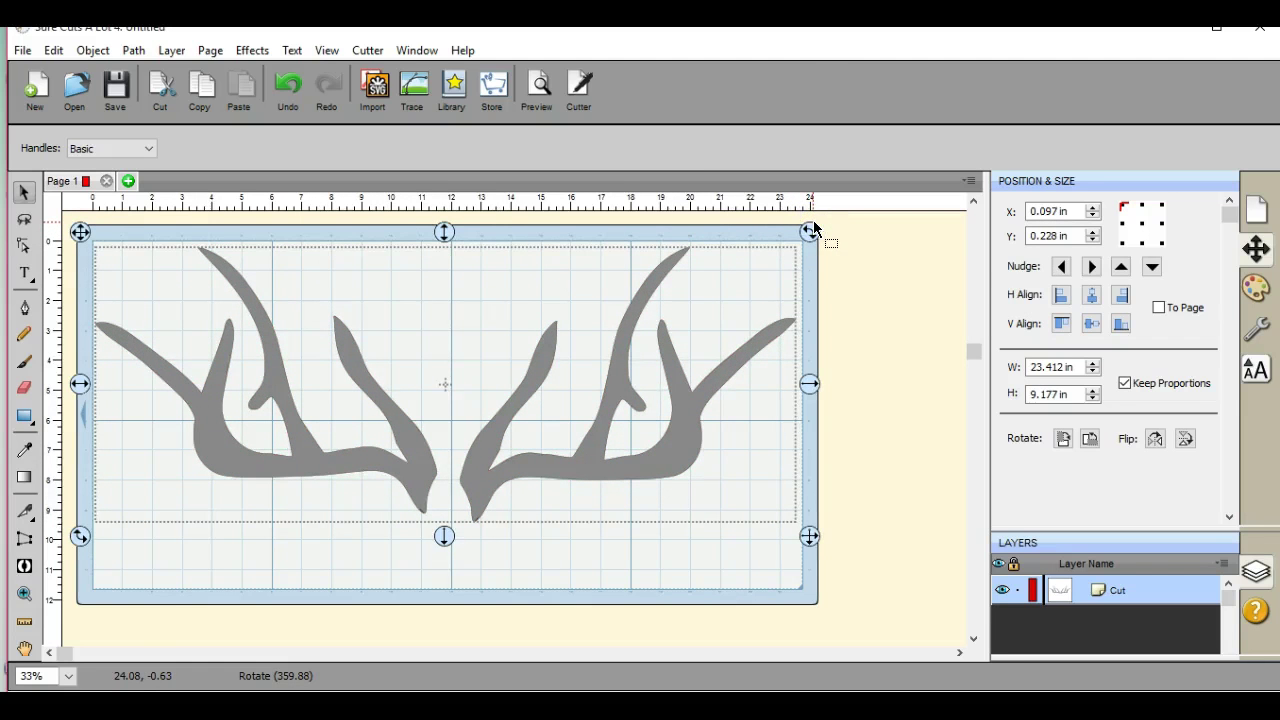
click(446, 232)
drag(446, 232, 444, 225)
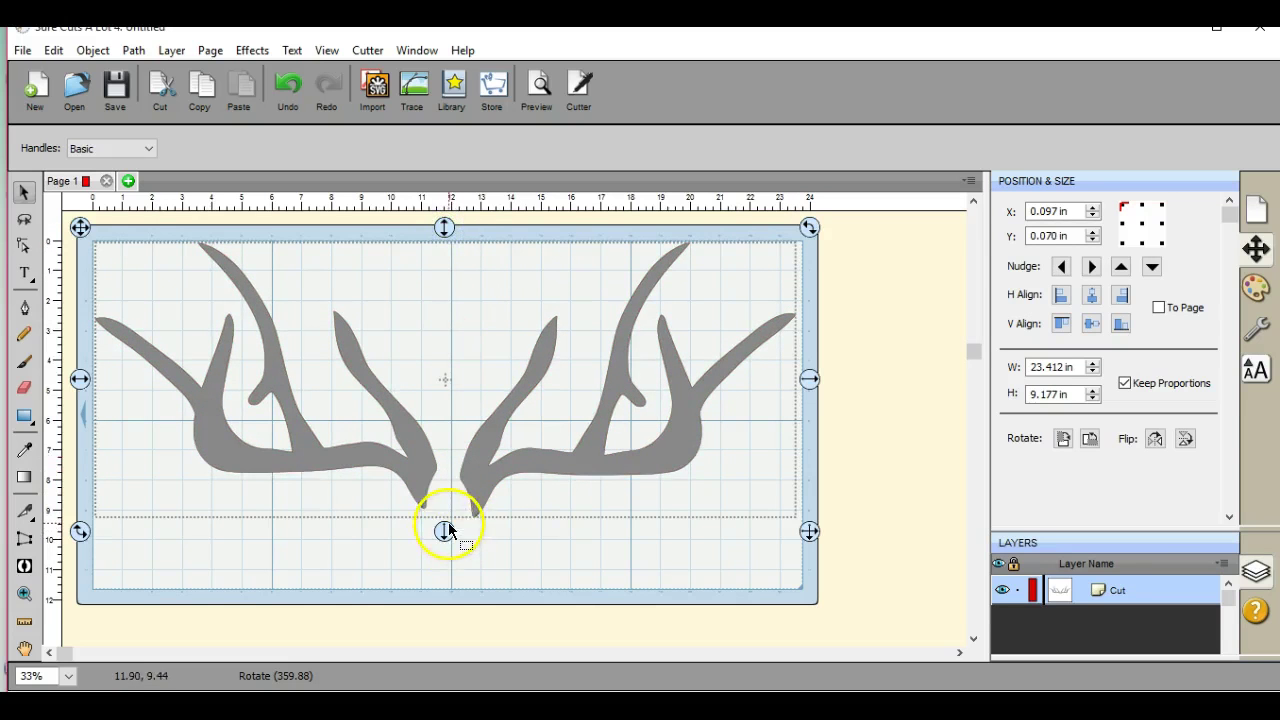
drag(443, 531, 439, 601)
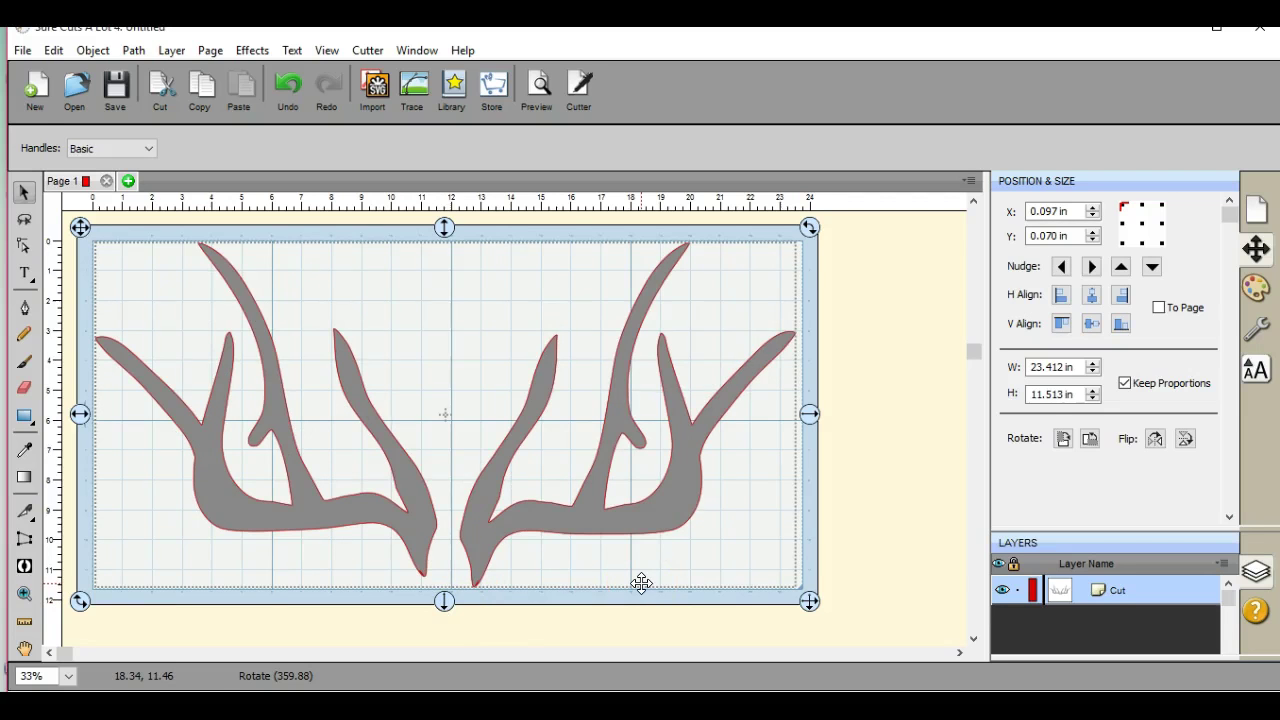
click(22, 52)
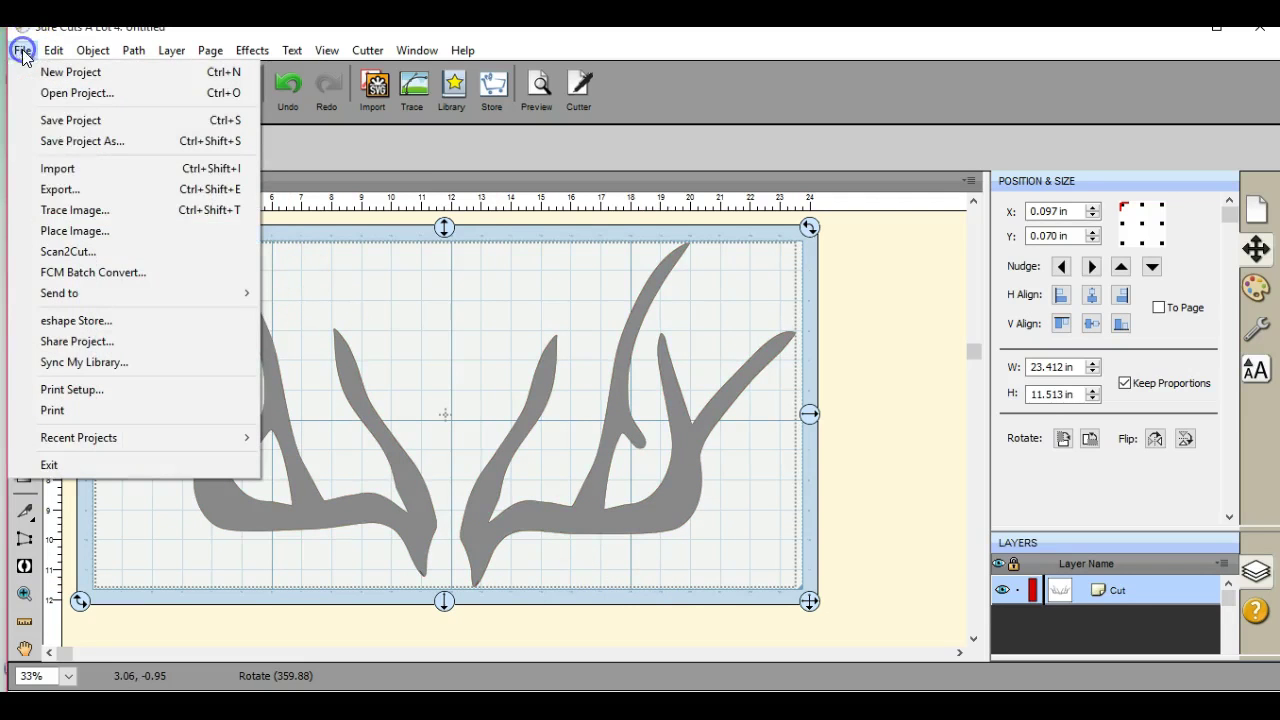
- Export the antlers as an FCM file named RACK to the USB drive (F:)
click(67, 188)
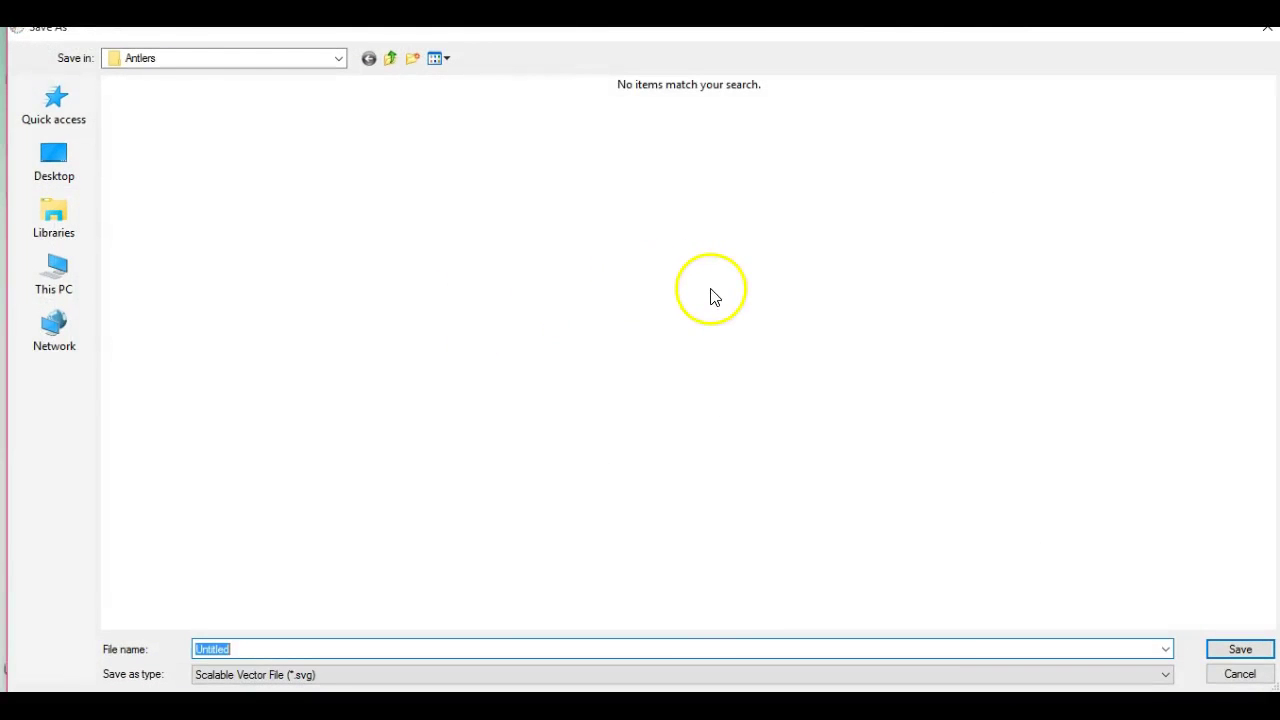
click(339, 58)
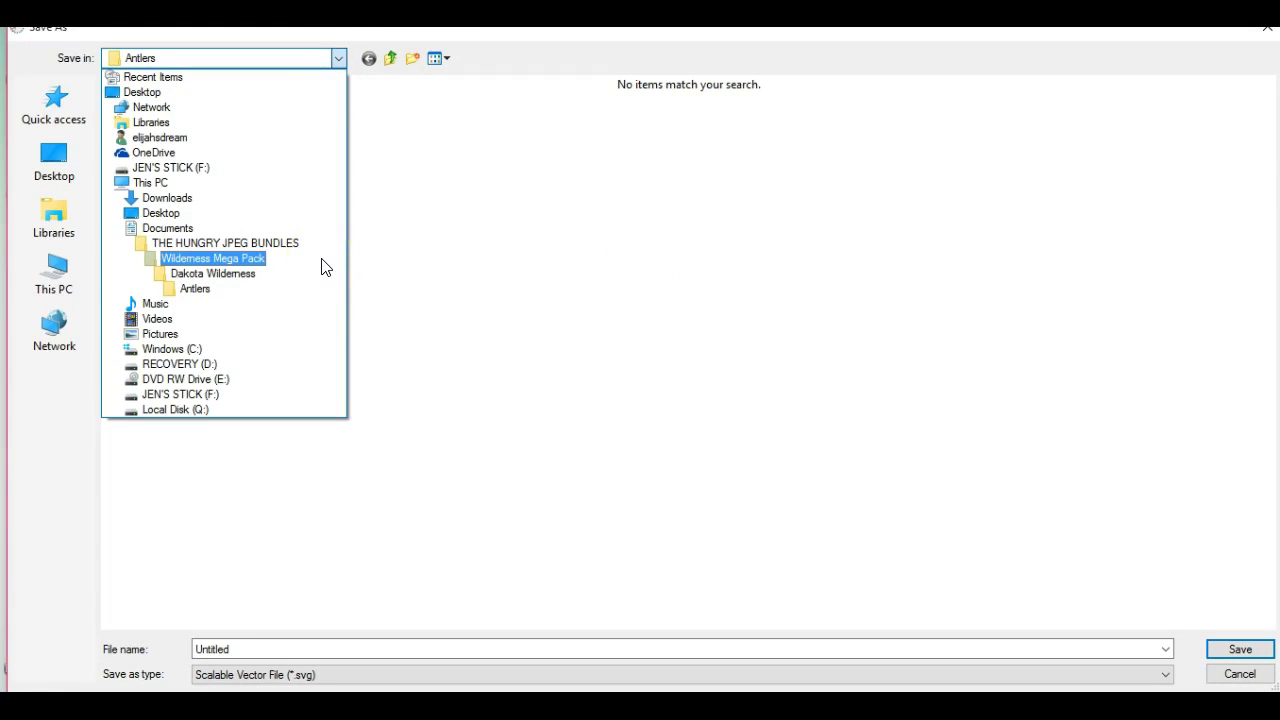
click(296, 398)
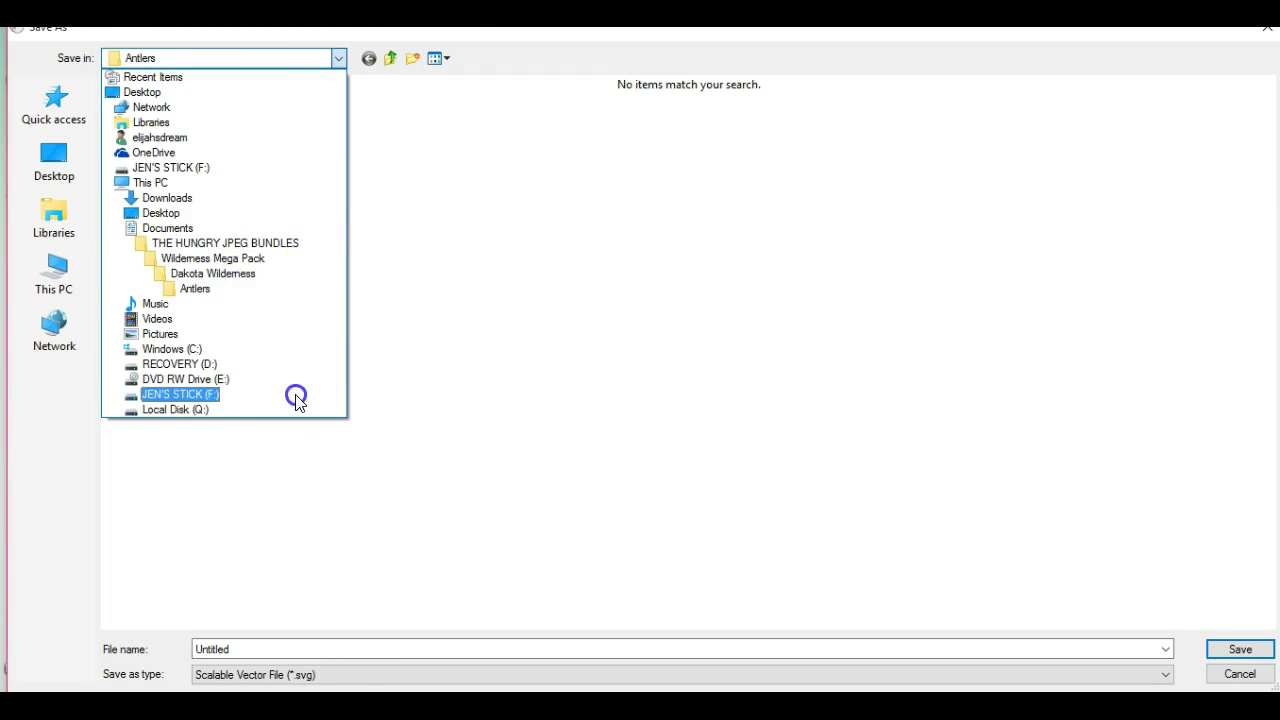
click(338, 677)
click(334, 652)
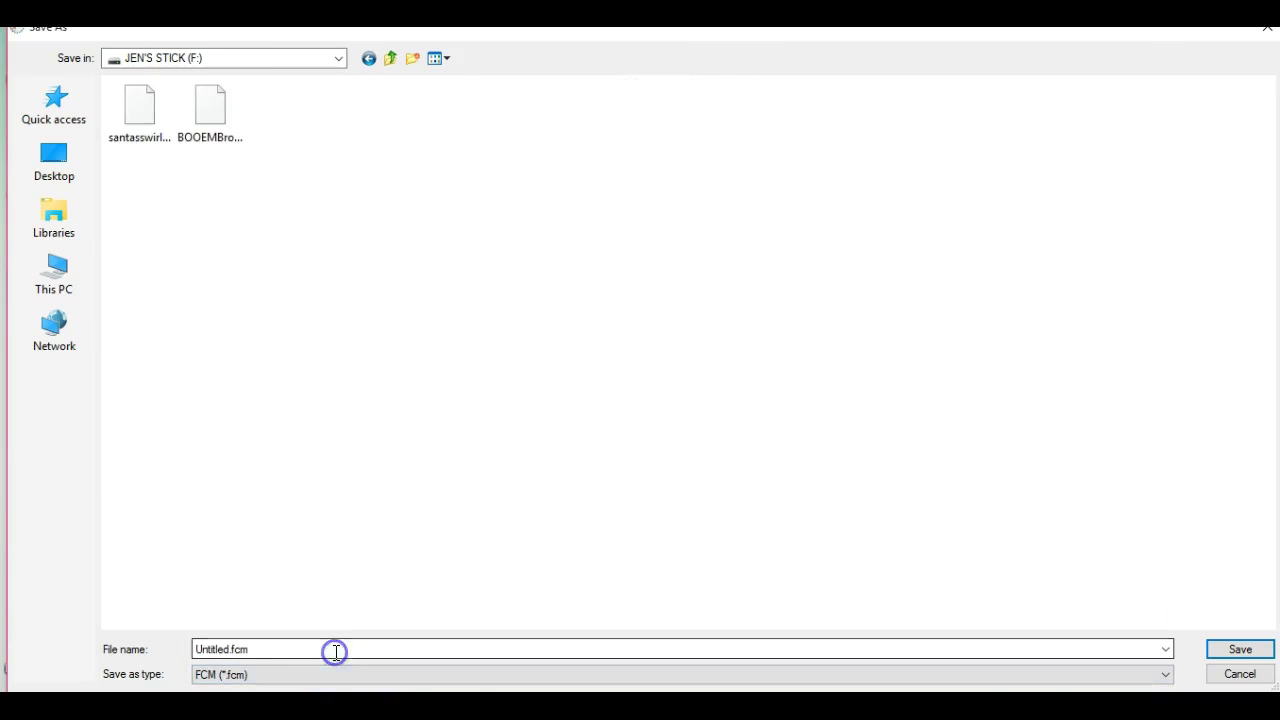
click(281, 648)
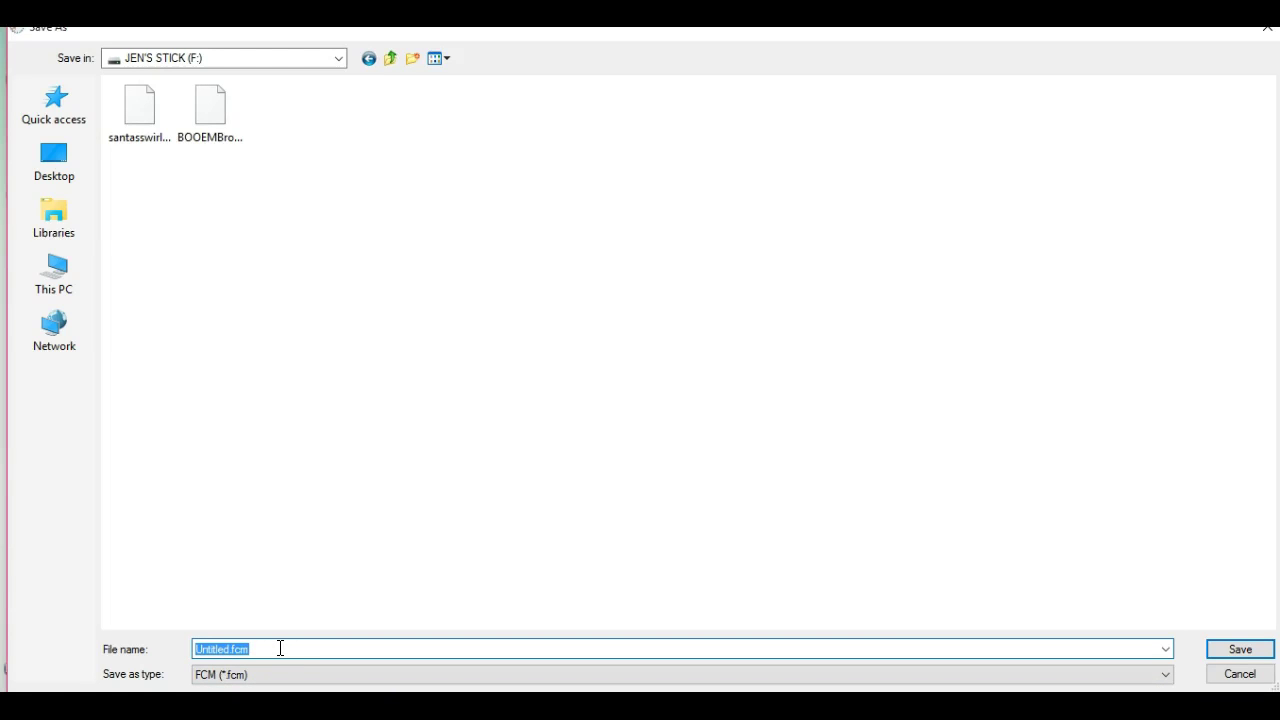
text(RACK)
key(Return)
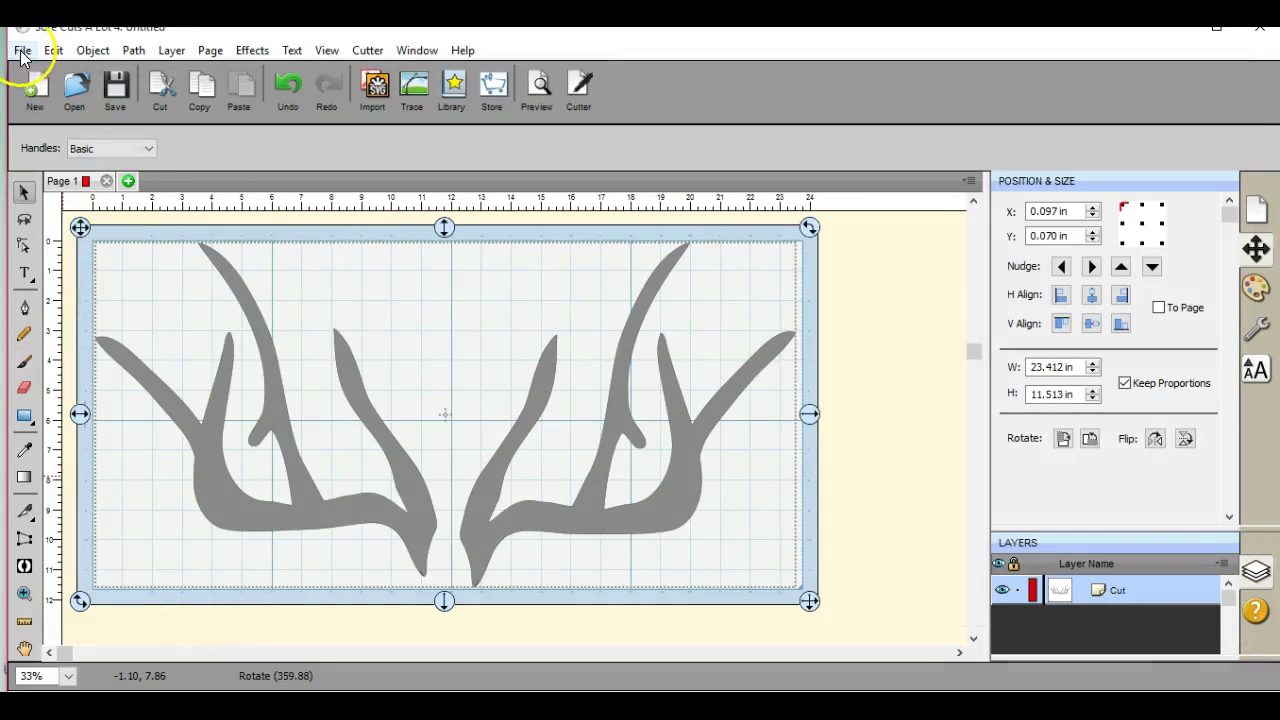
- Add blank Page 2 and Page 3 with default page properties, then return to Page 1
click(129, 182)
key(Return)
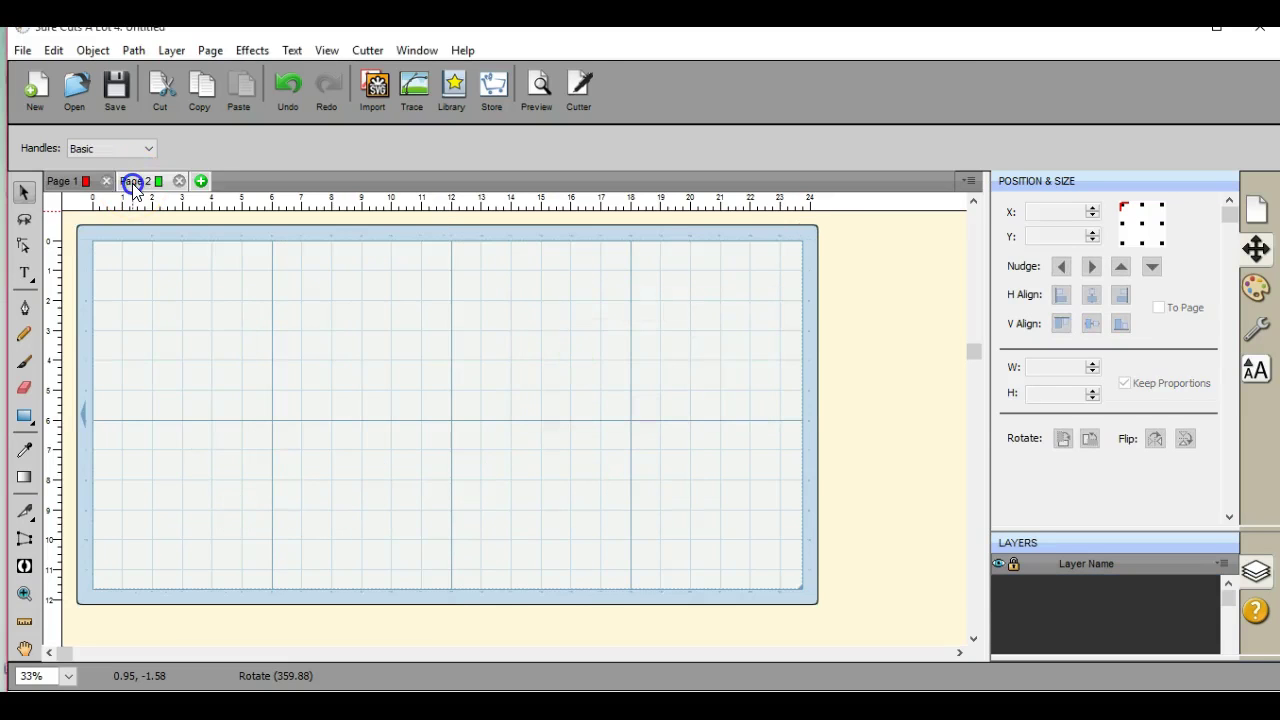
click(200, 182)
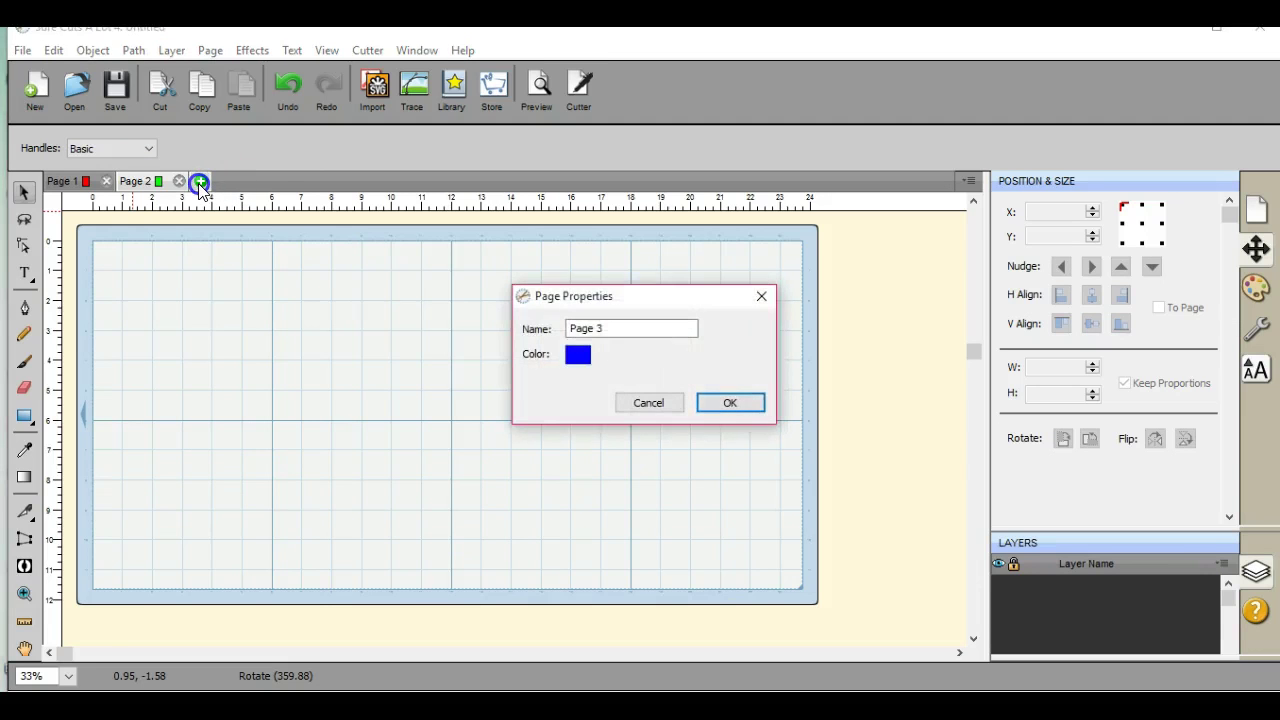
key(Return)
click(66, 181)
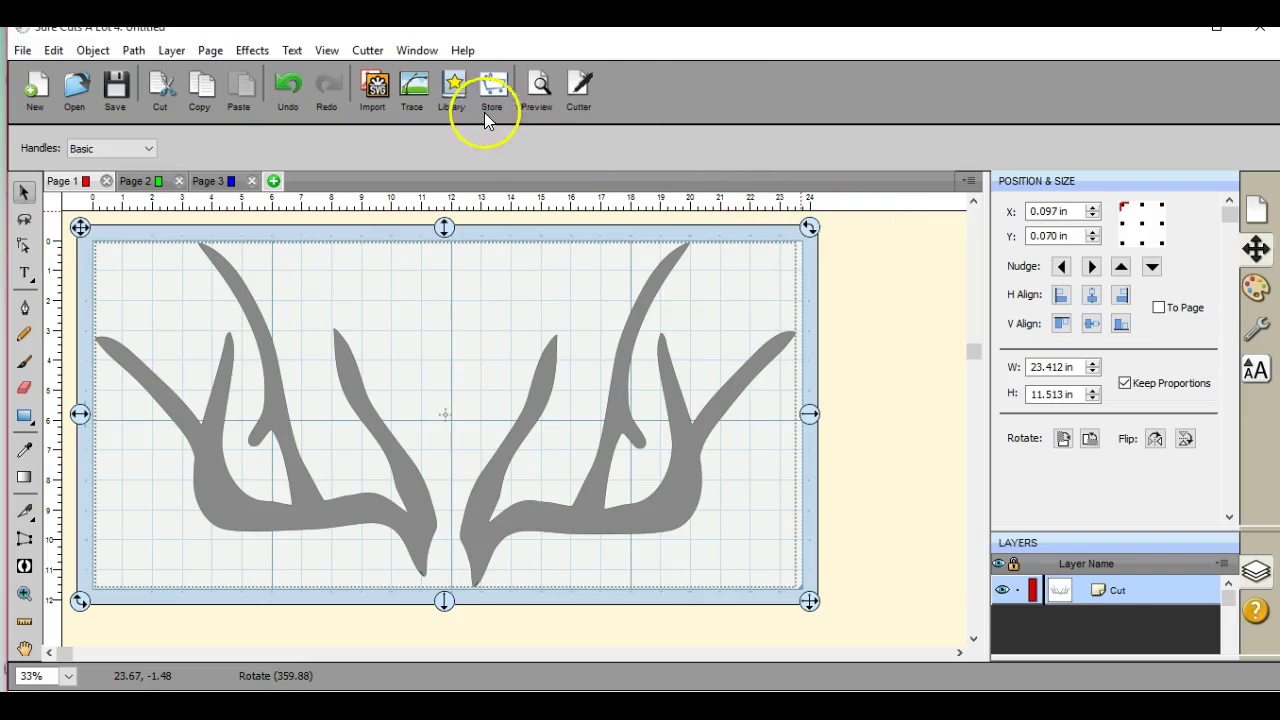
- Open the Library, reposition and widen its window, and show the Fonts collection with wider samples
click(454, 90)
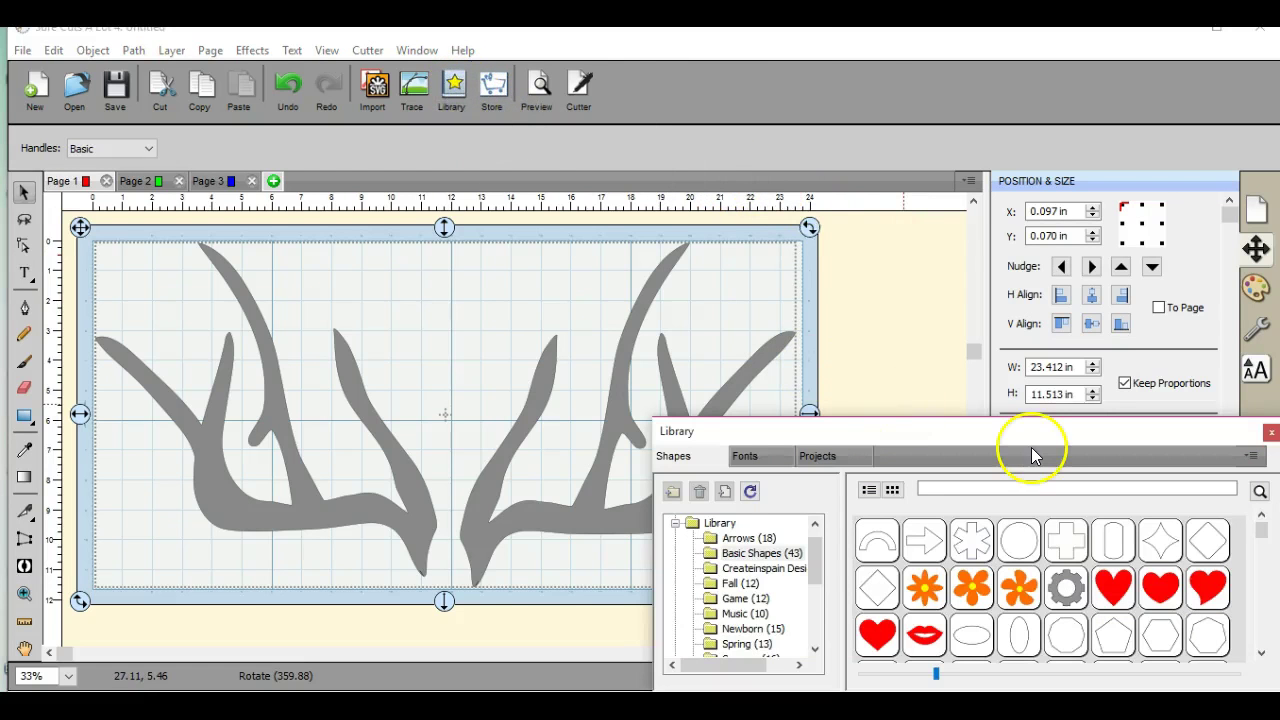
drag(1020, 437, 723, 146)
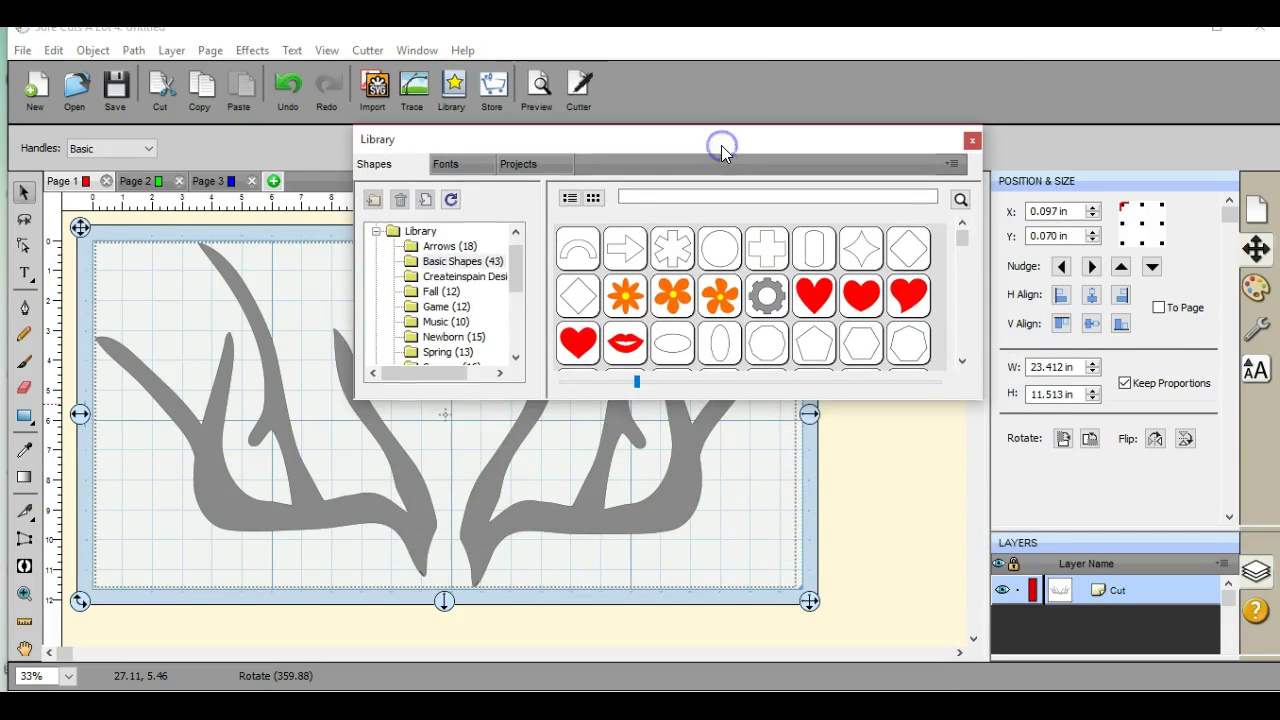
drag(672, 343, 657, 643)
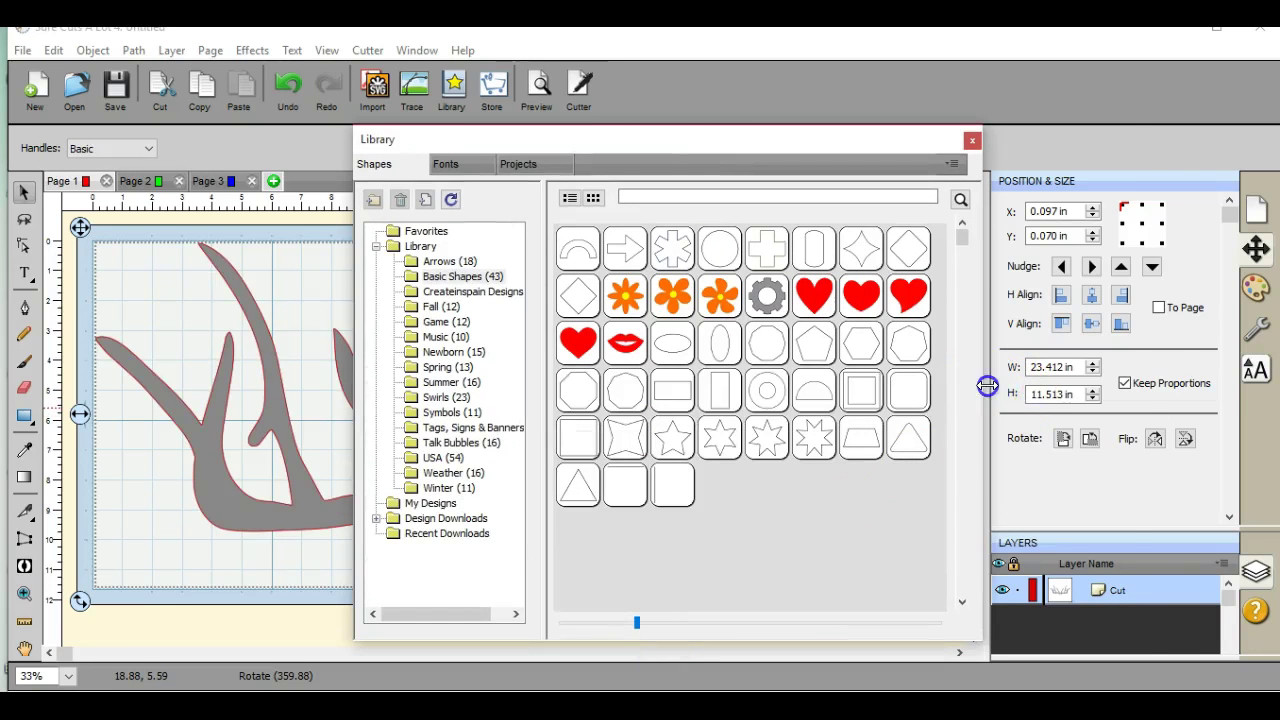
drag(984, 380, 1271, 343)
click(458, 164)
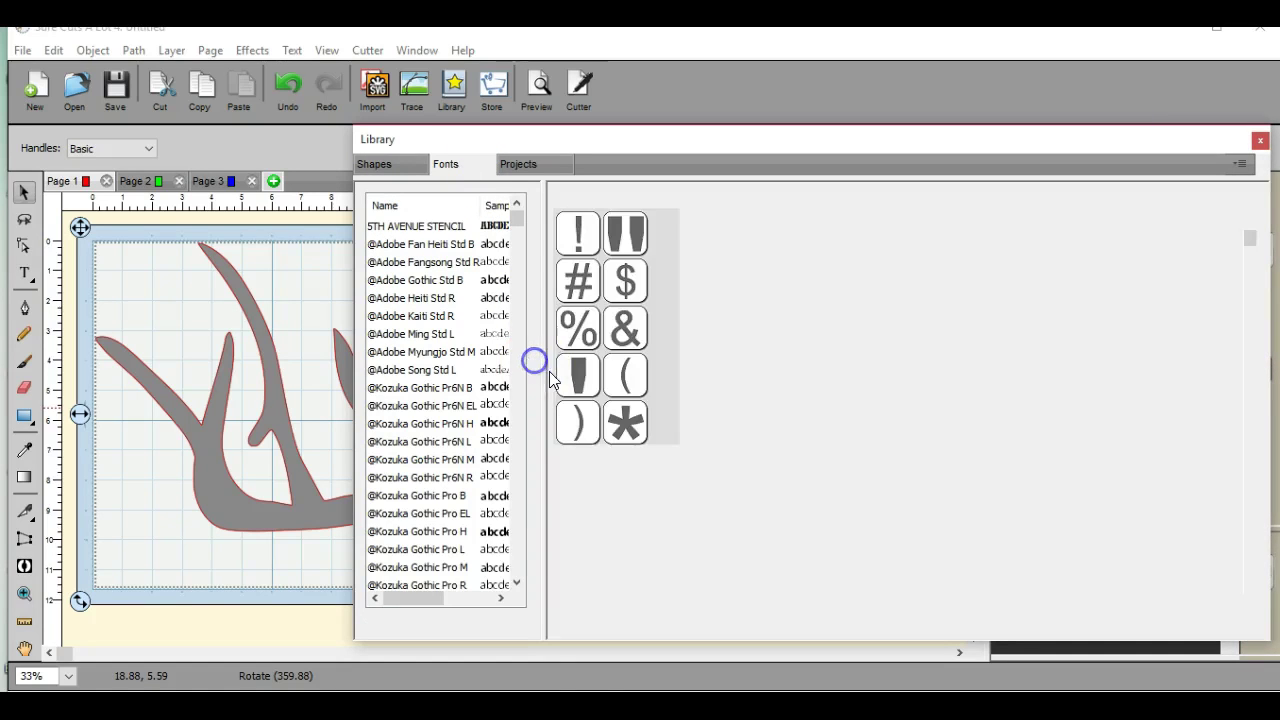
drag(545, 372, 630, 376)
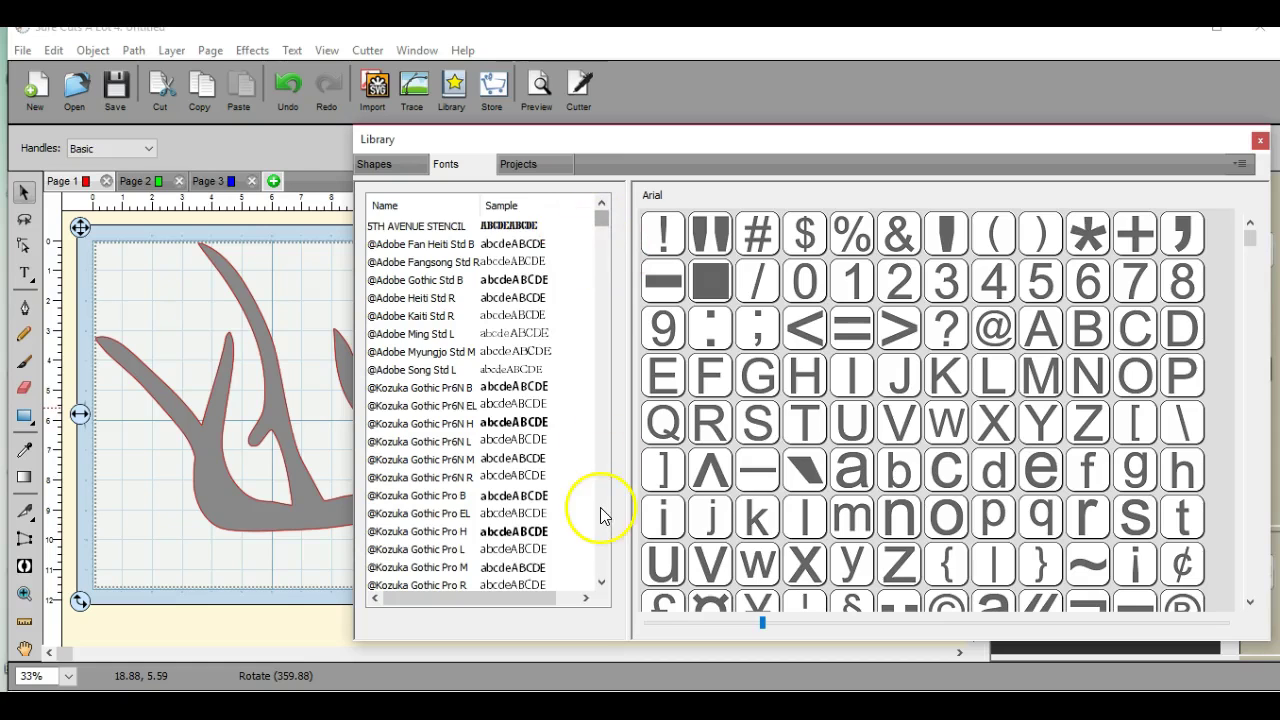
- Scroll the font list back to Arial and deselect the antler shape
click(604, 576)
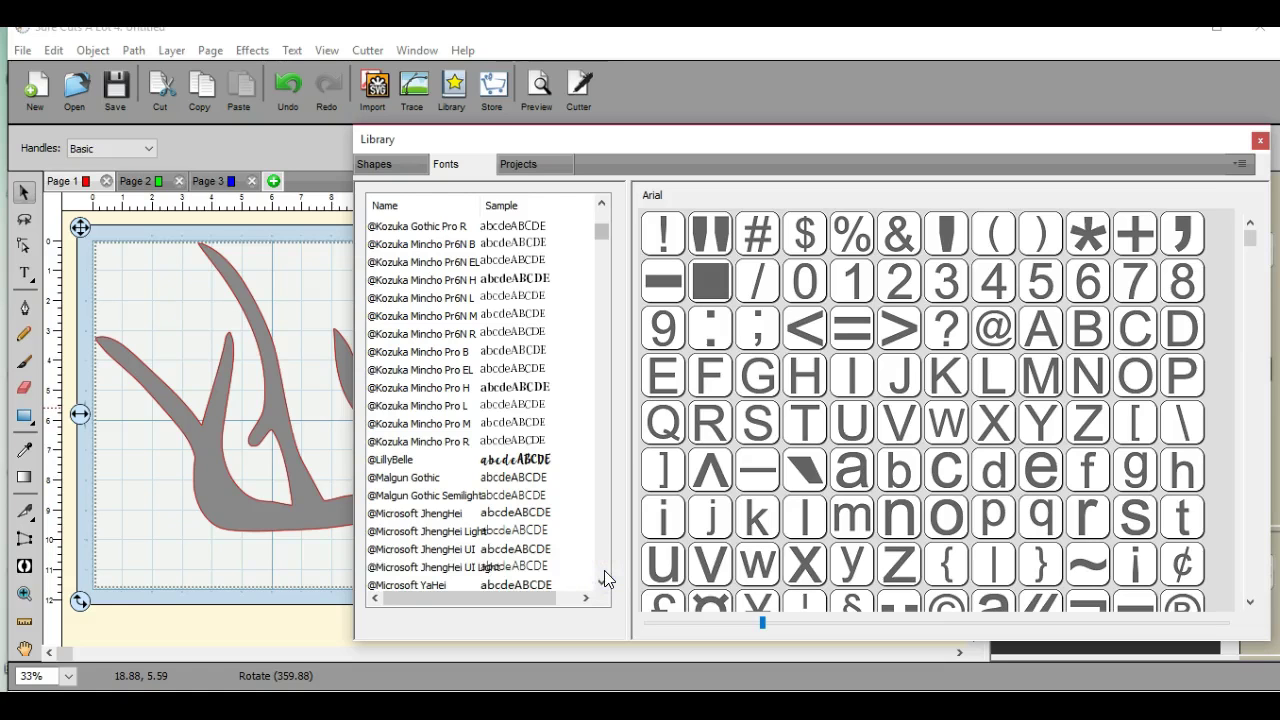
click(604, 576)
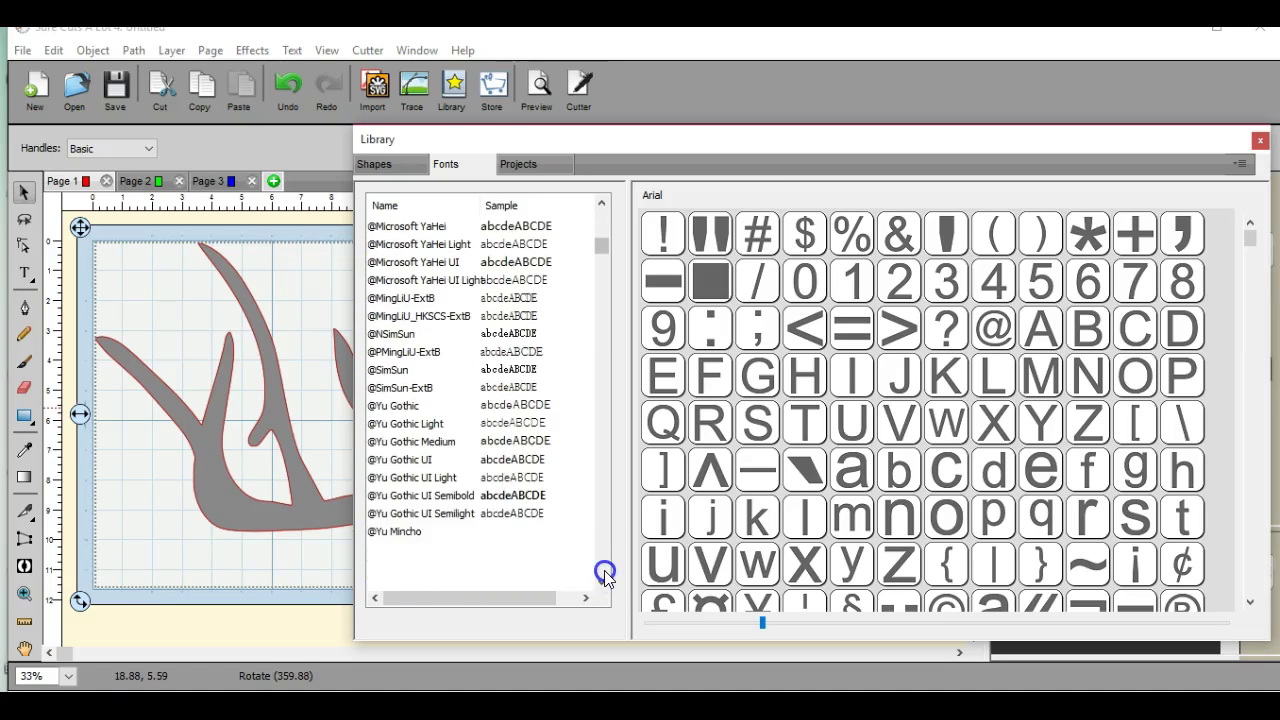
click(604, 576)
click(604, 576)
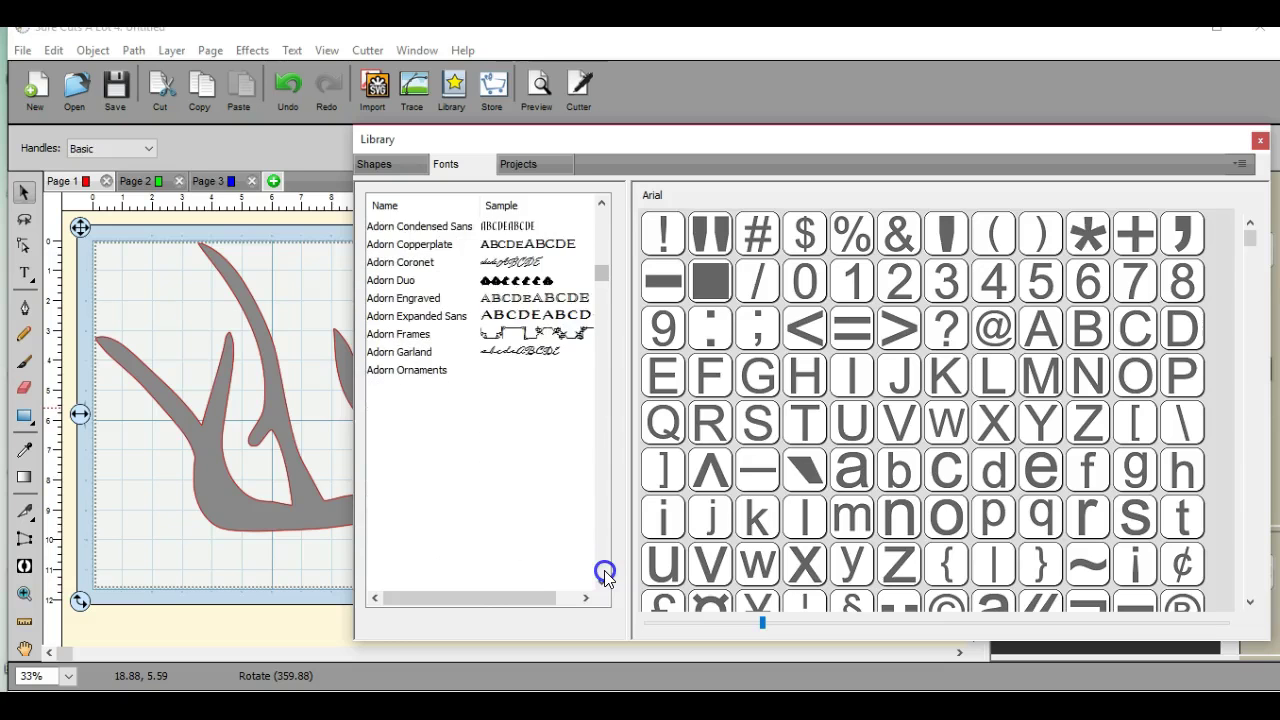
click(604, 576)
click(604, 576)
click(604, 576)
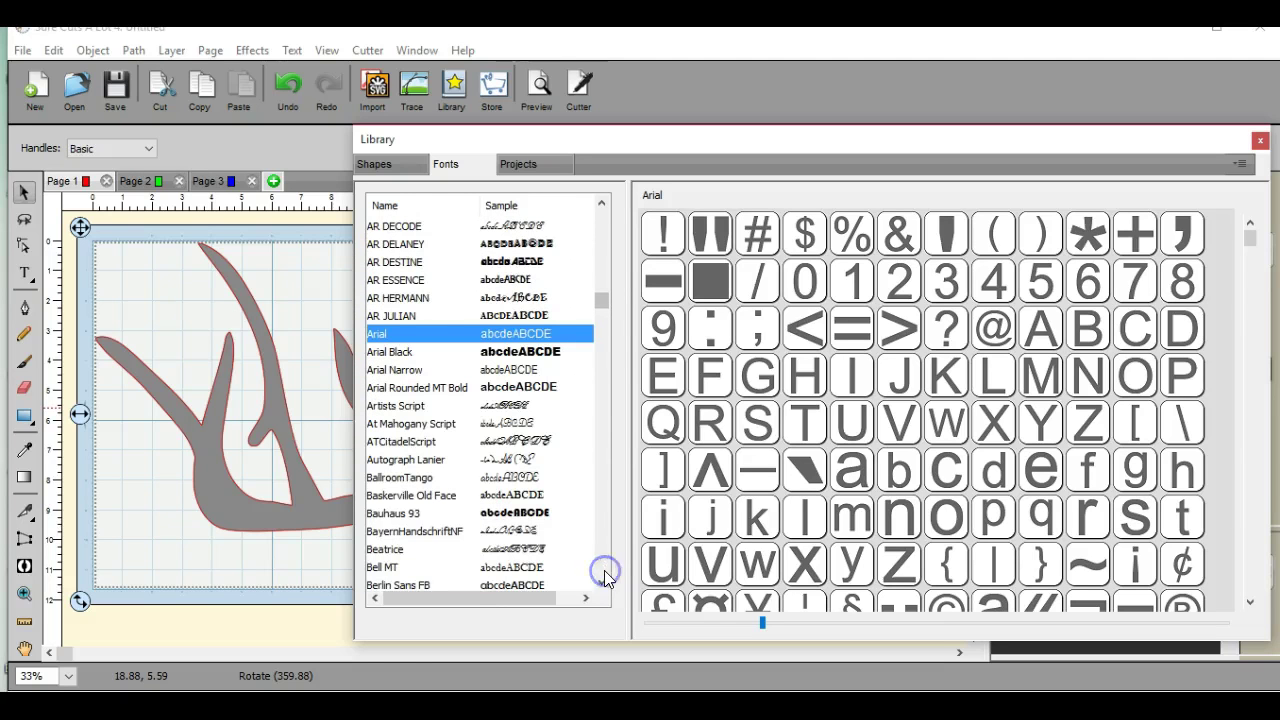
click(322, 580)
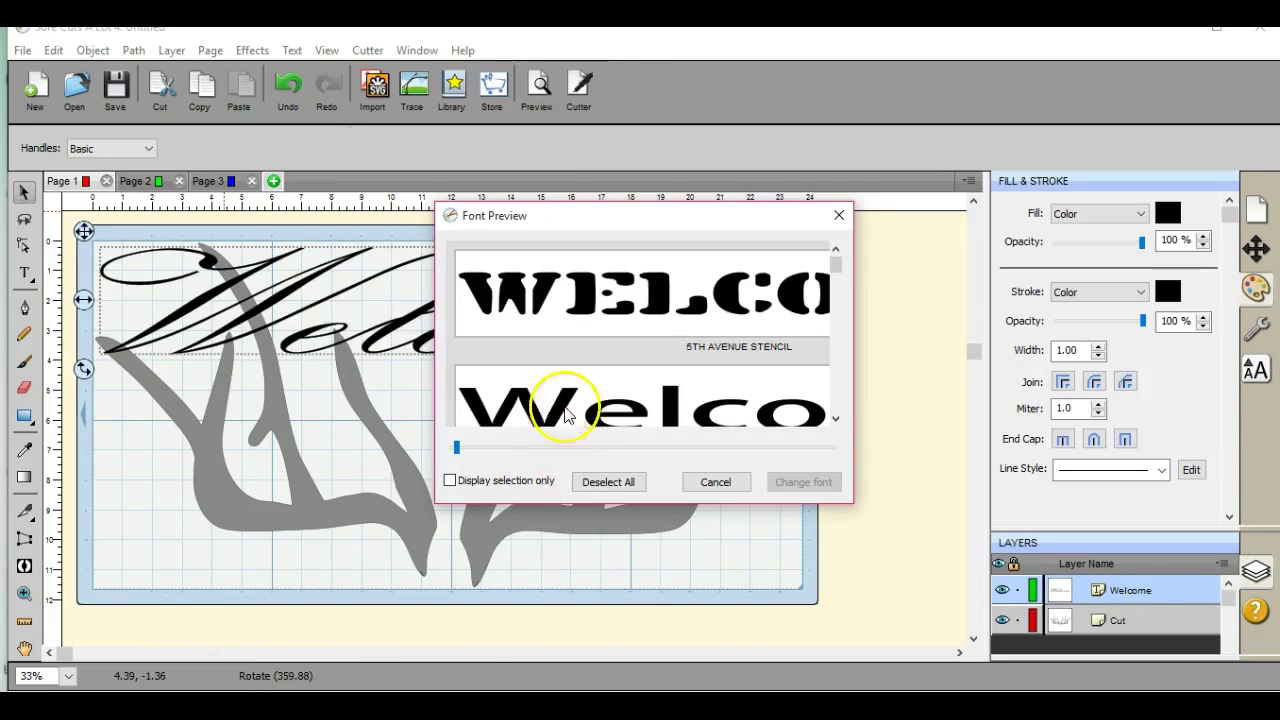
- Close Font Preview, minimize the Kaspersky scan window, and reopen Text > Font Preview for Welcome
click(839, 215)
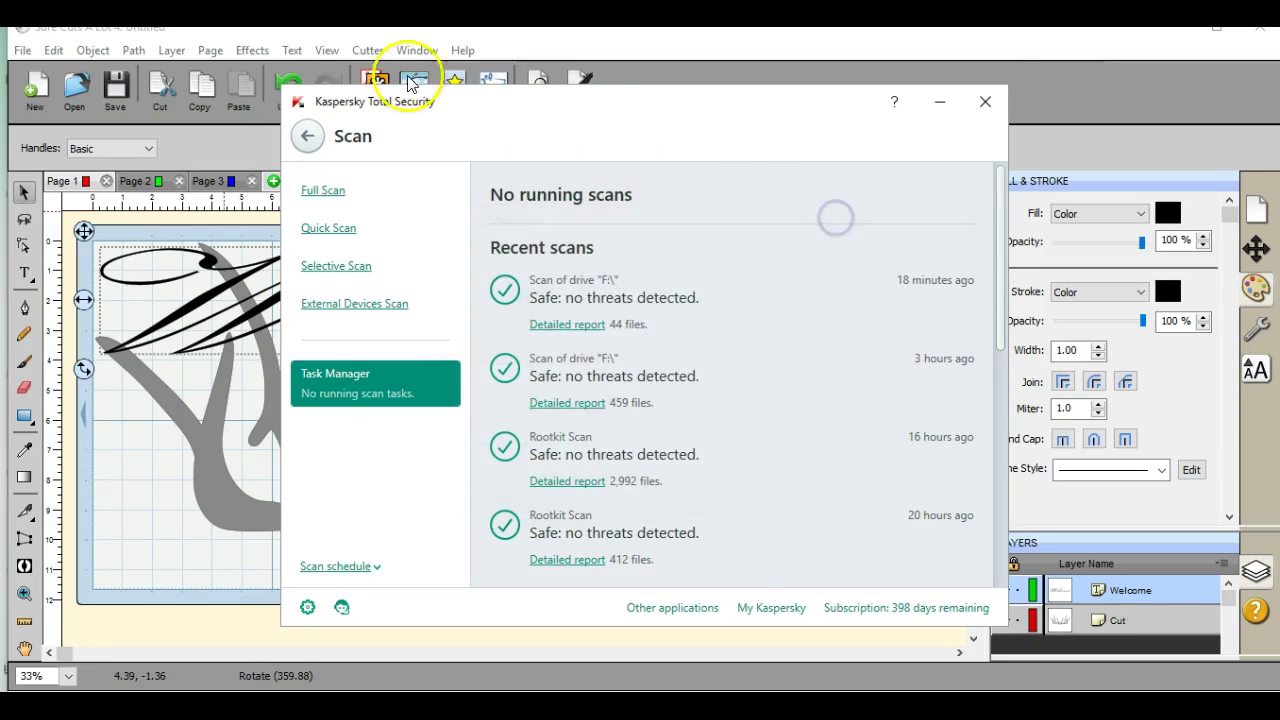
click(985, 101)
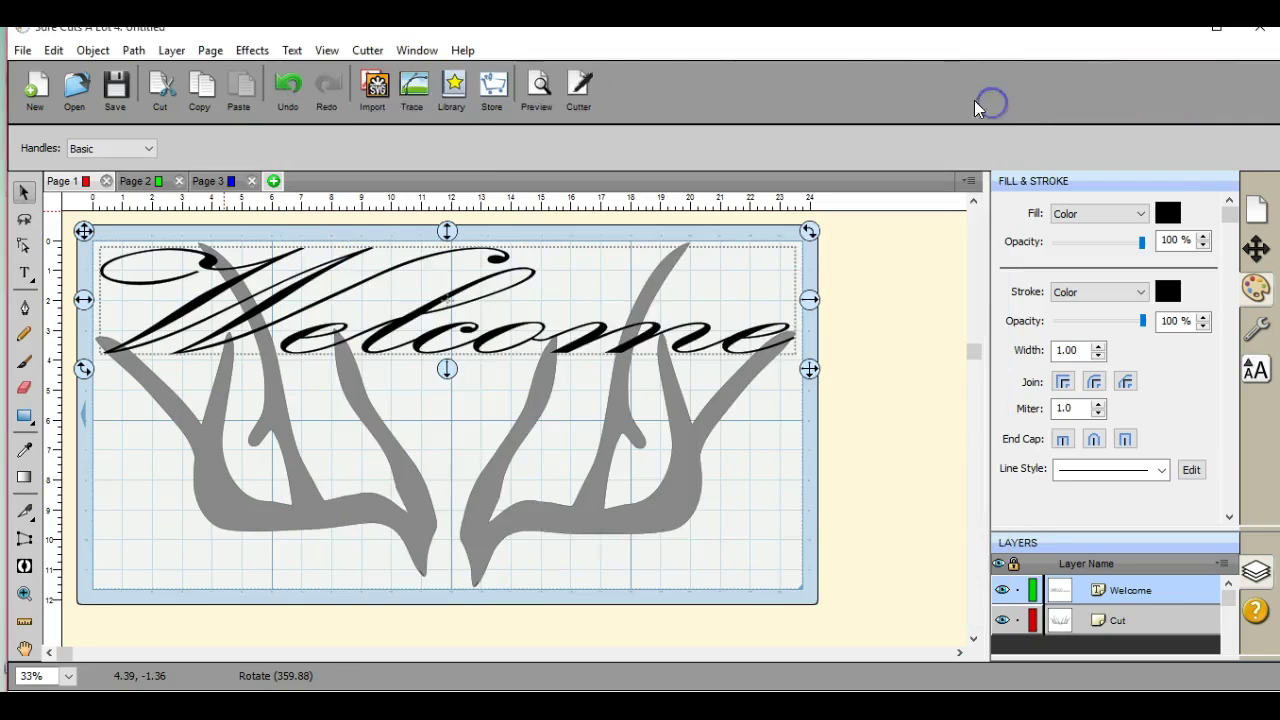
click(292, 50)
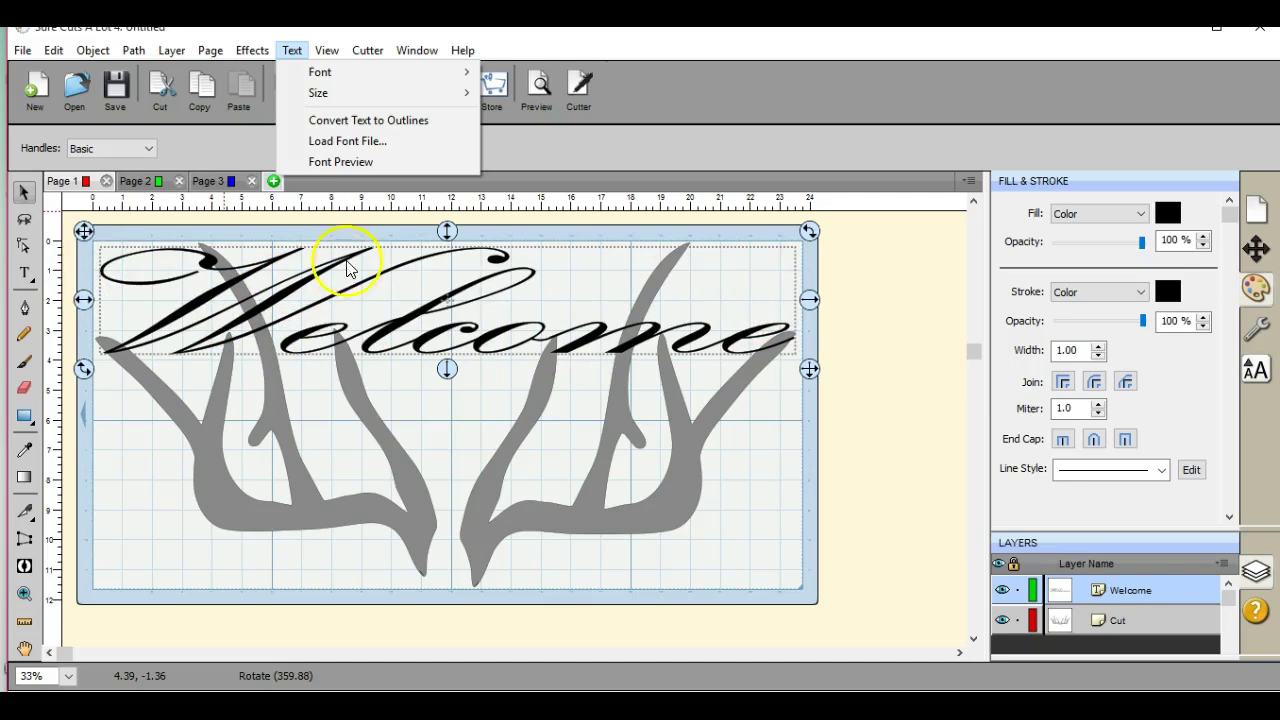
click(371, 164)
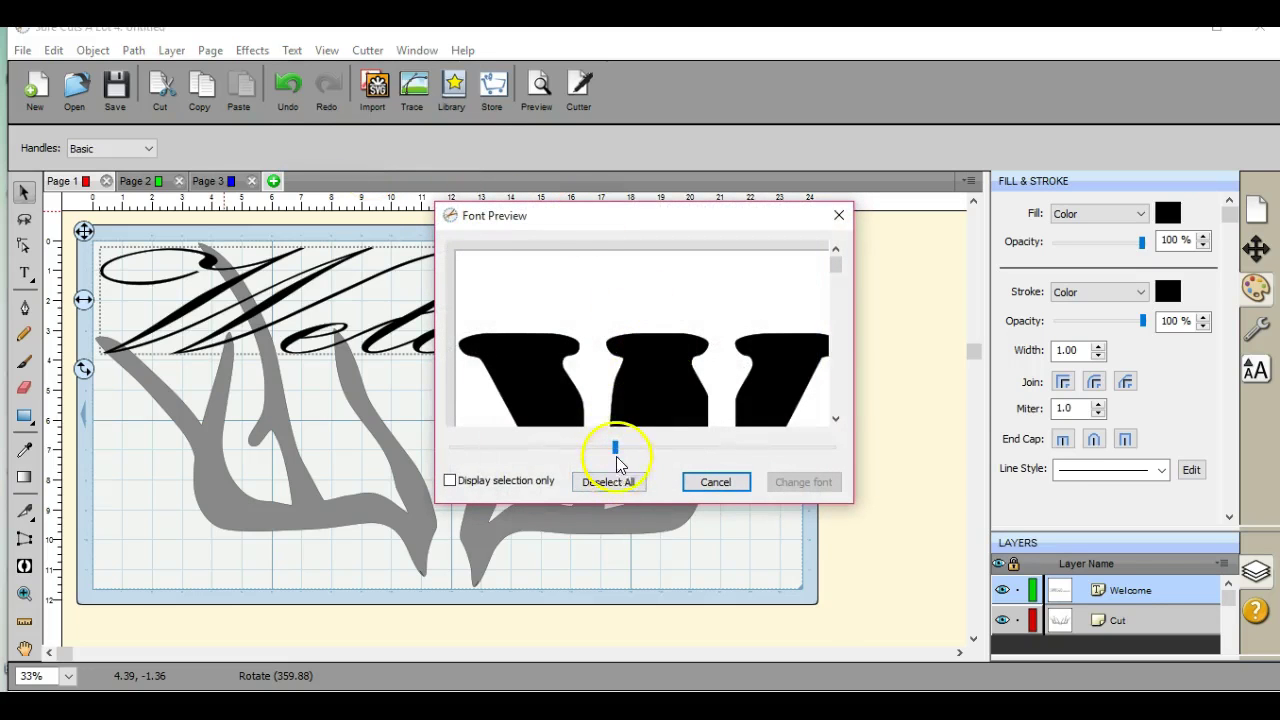
- Resize the Welcome font samples and enlarge the Font Preview window to fit two per row
drag(608, 450, 459, 453)
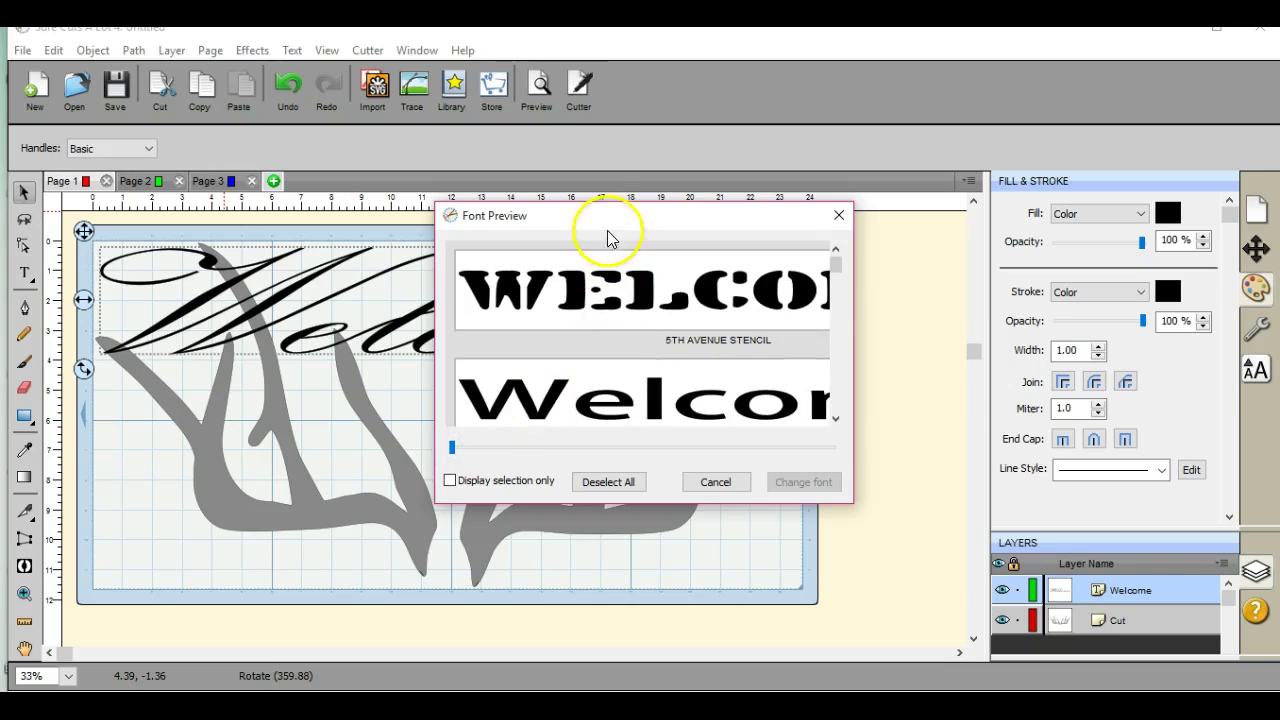
drag(594, 214, 514, 39)
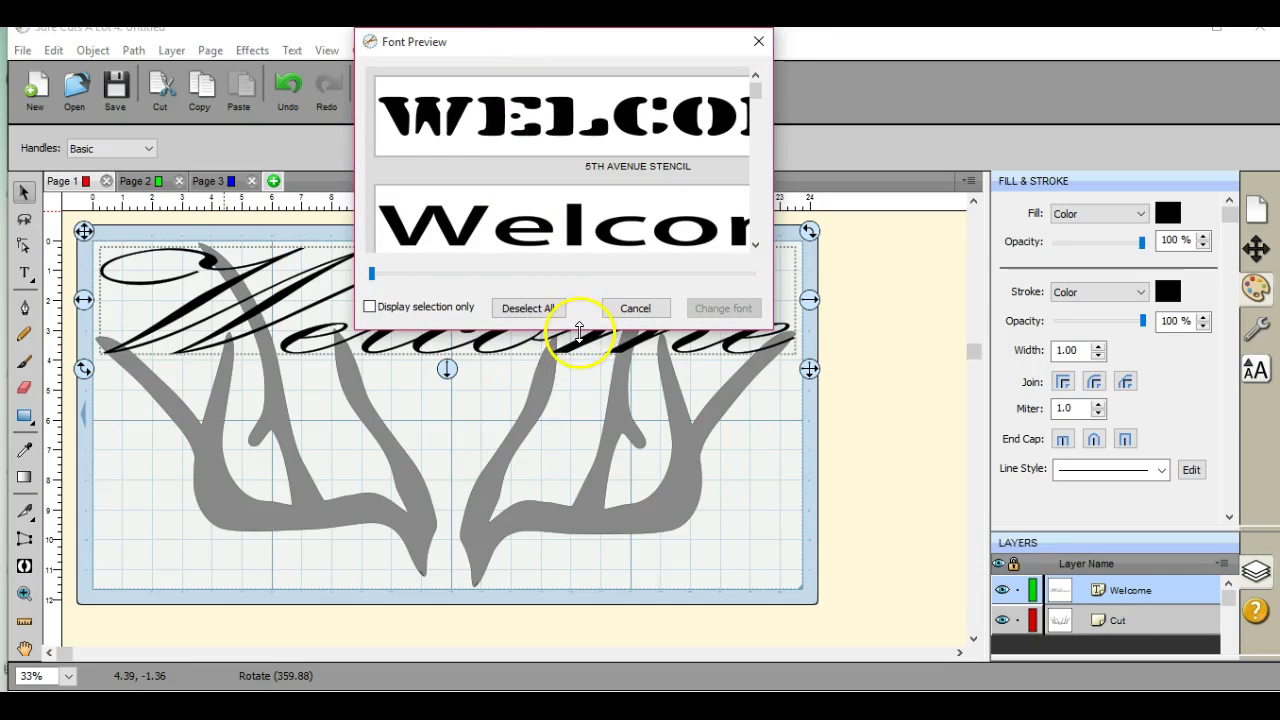
drag(579, 331, 583, 659)
drag(776, 302, 1279, 207)
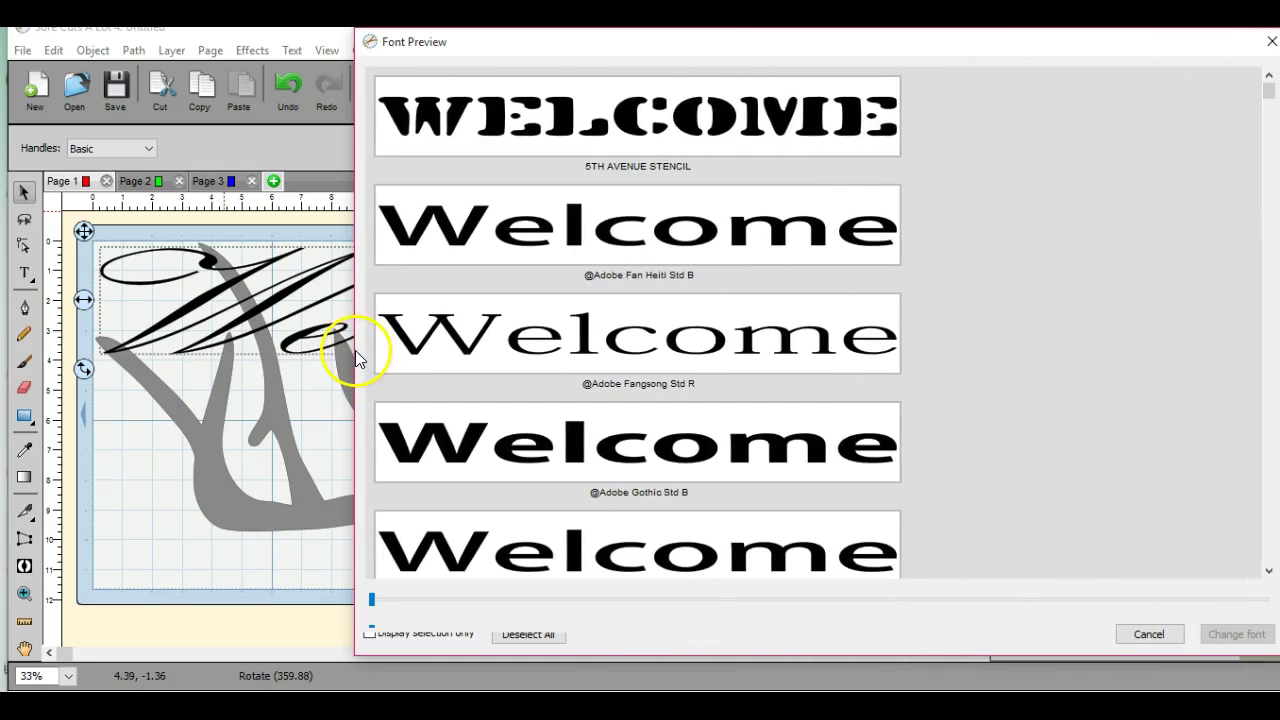
drag(354, 350, 129, 333)
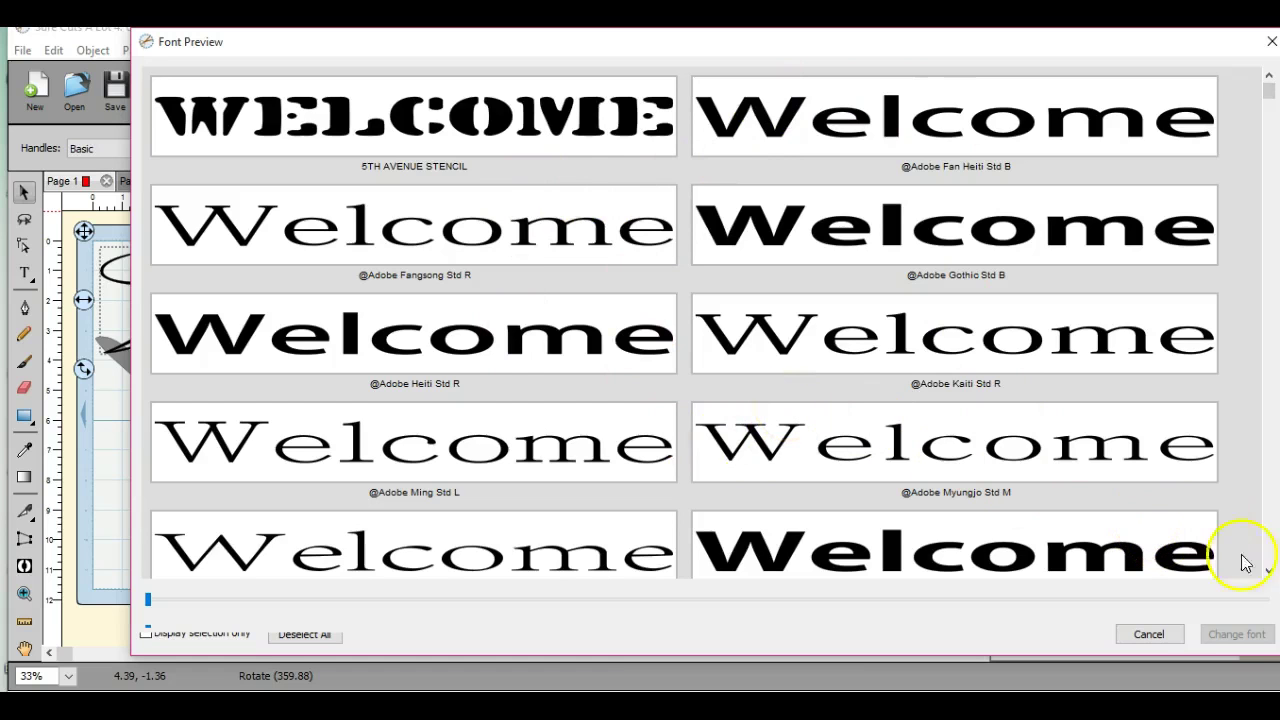
- Page through the large Welcome samples, past fonts like Albemarle Swash, Alex Brush and Algerian
click(1270, 574)
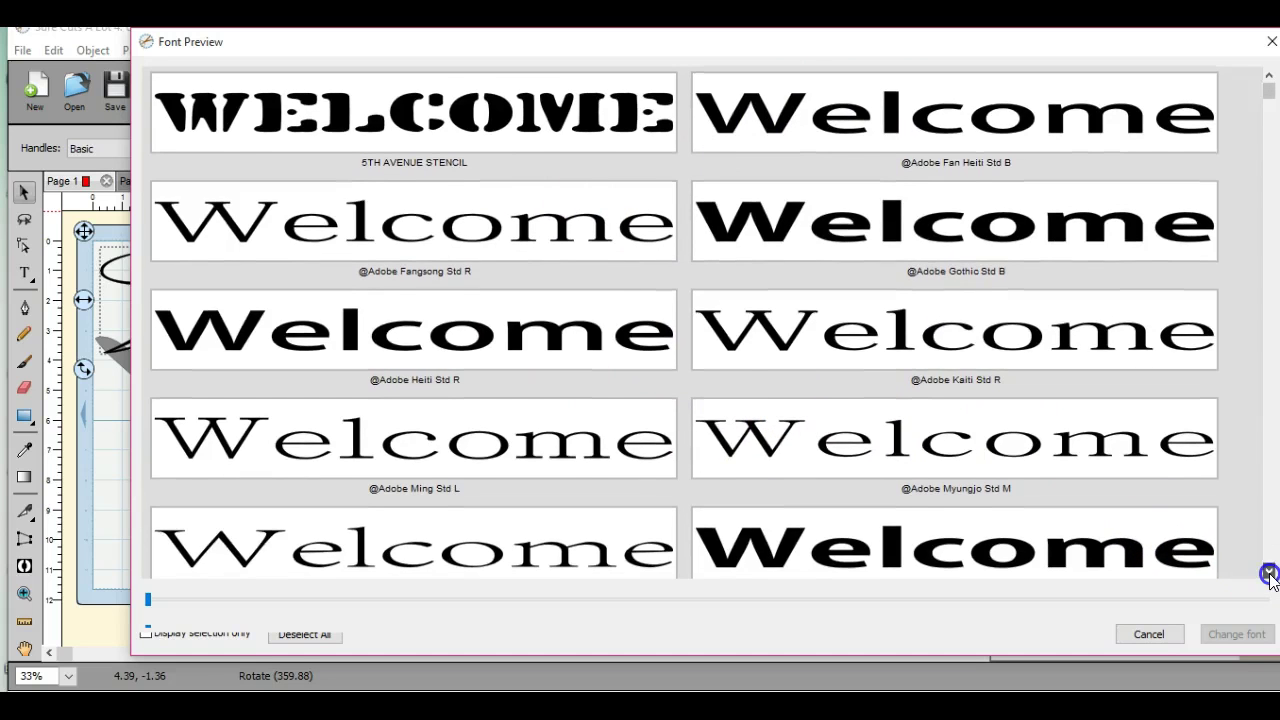
click(1270, 562)
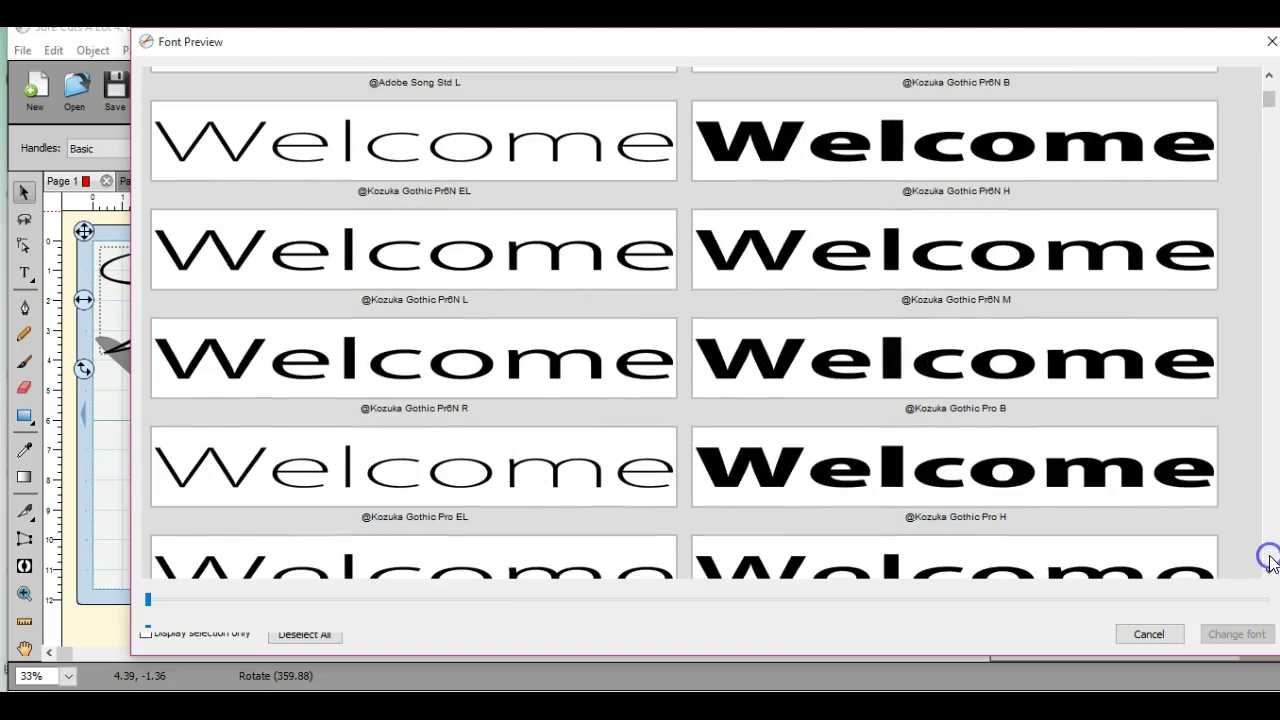
click(1270, 562)
click(1270, 562)
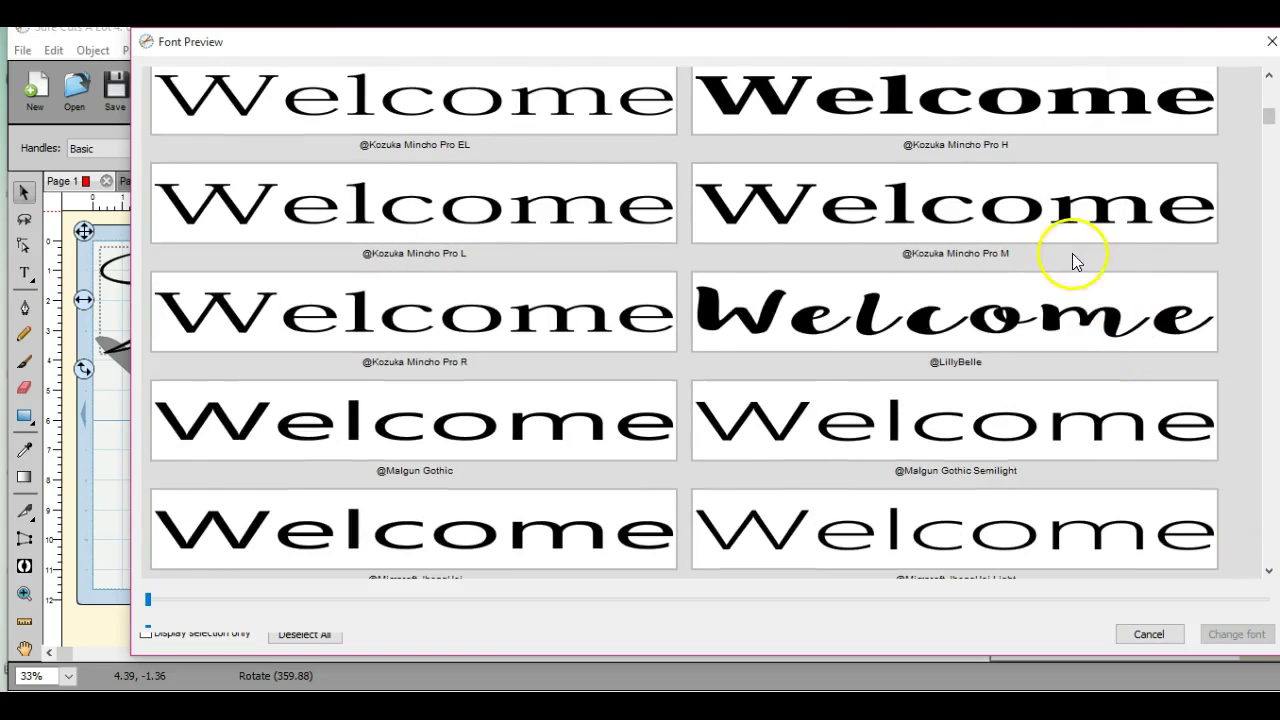
click(1270, 562)
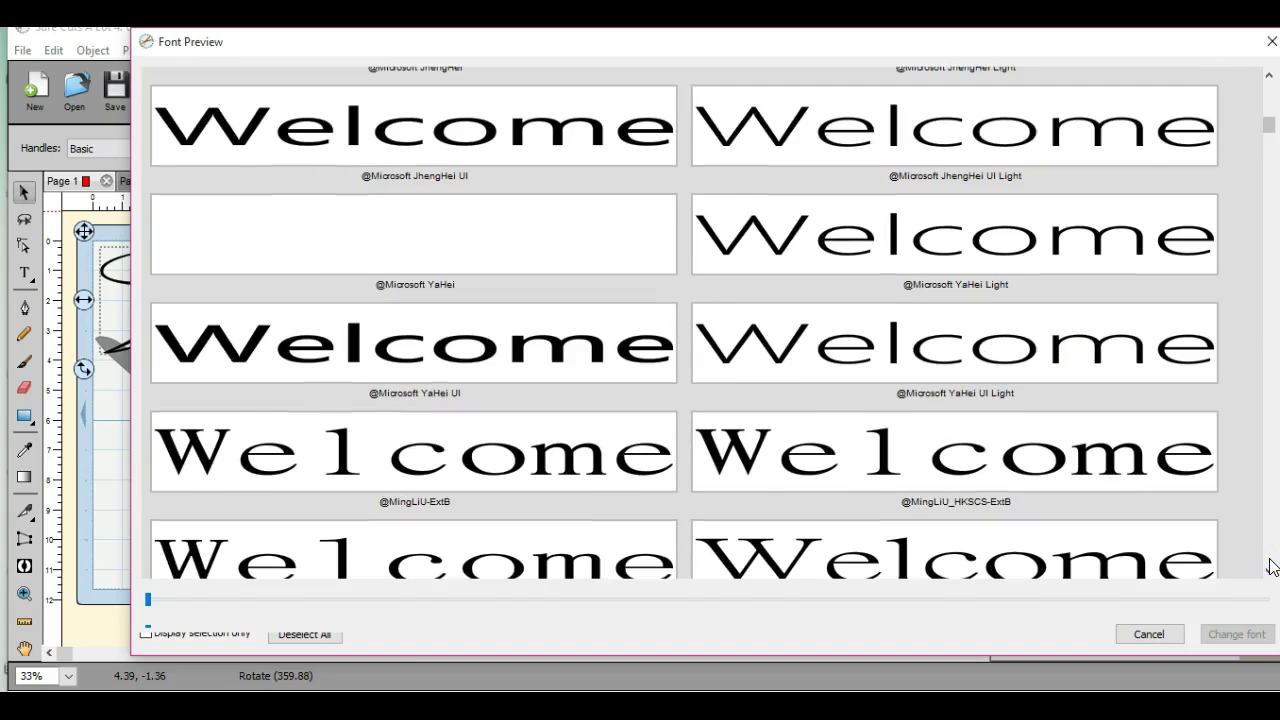
click(1271, 565)
click(1270, 564)
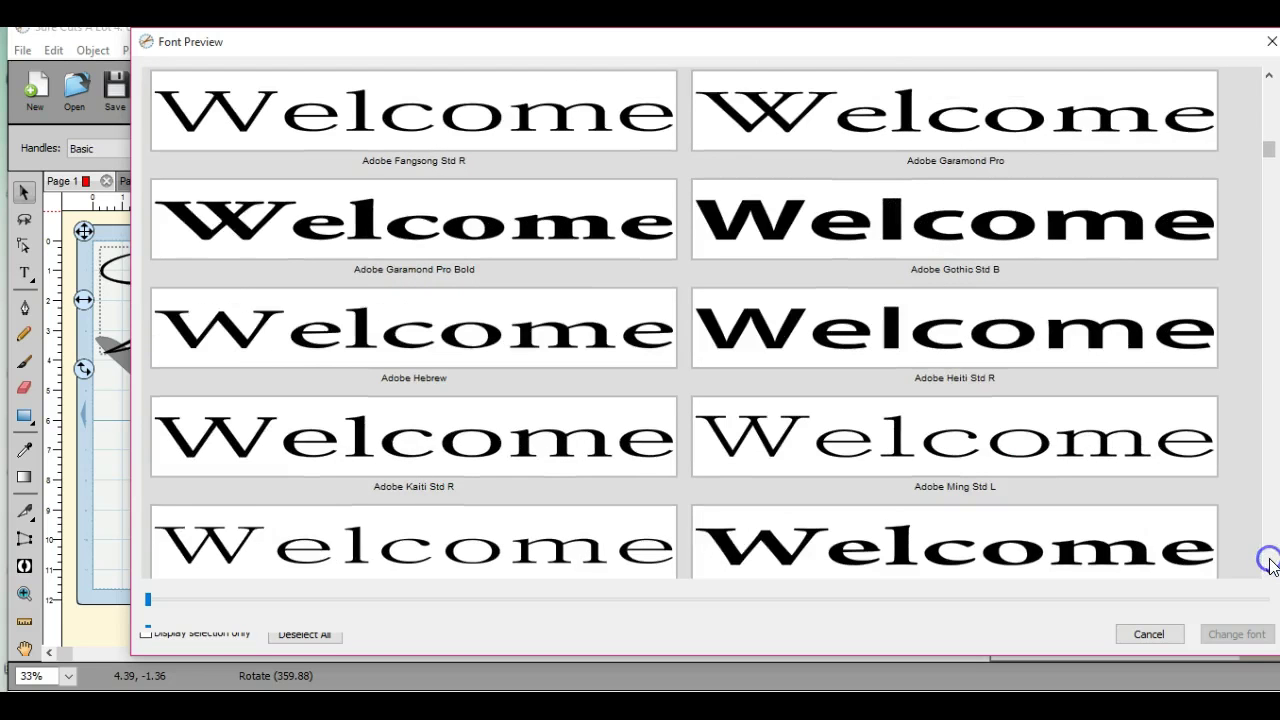
click(1271, 565)
click(1270, 564)
click(1271, 565)
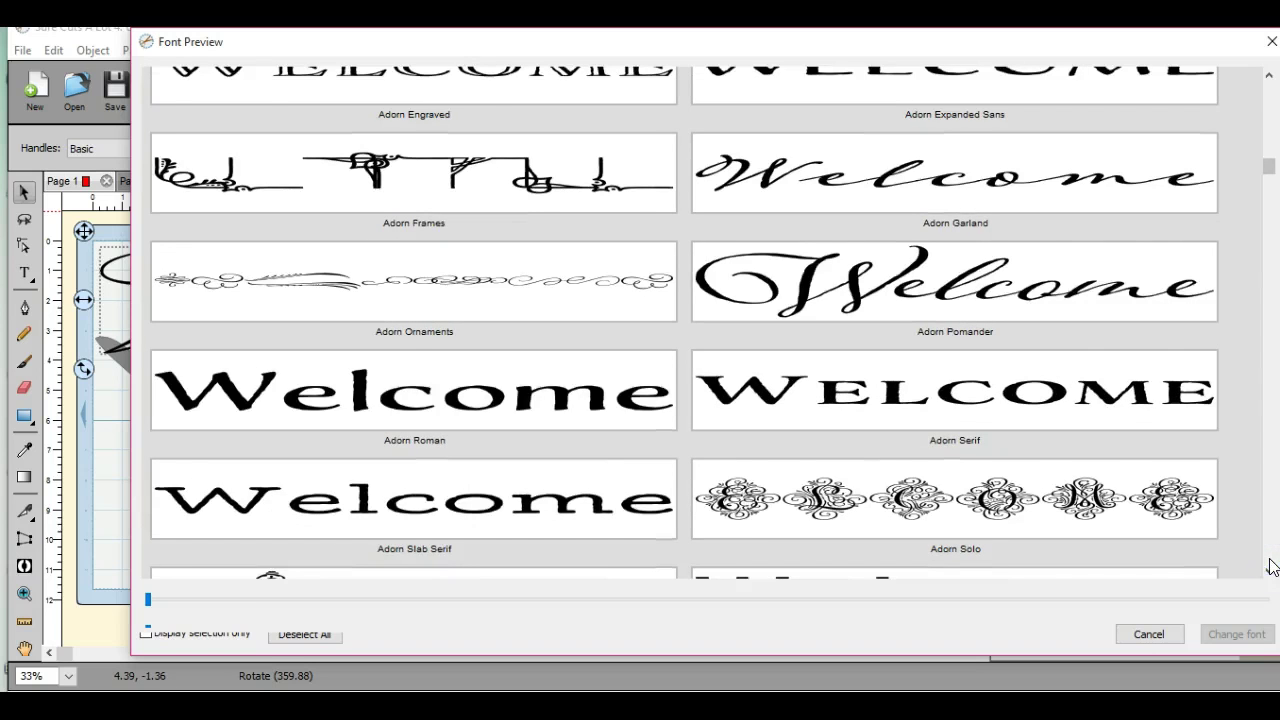
click(1270, 564)
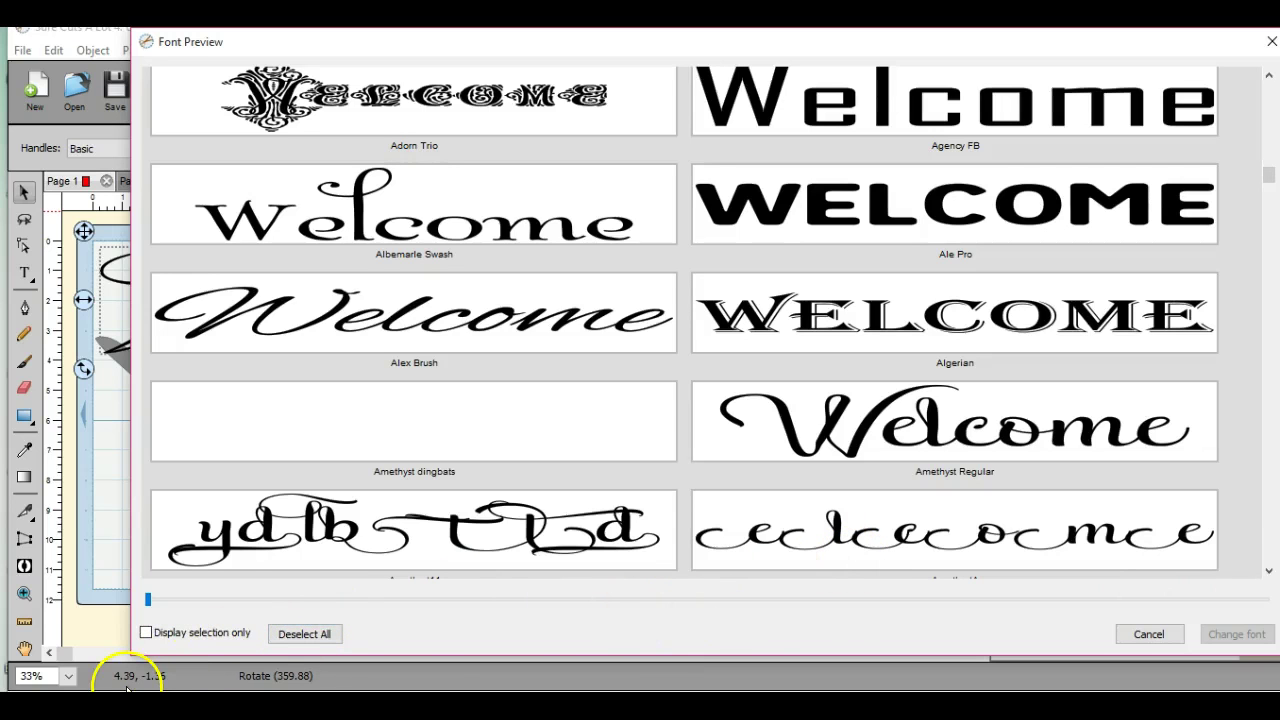
- Pick the Hummingbird sample, show only that selection, and apply Hummingbird to Welcome
click(958, 216)
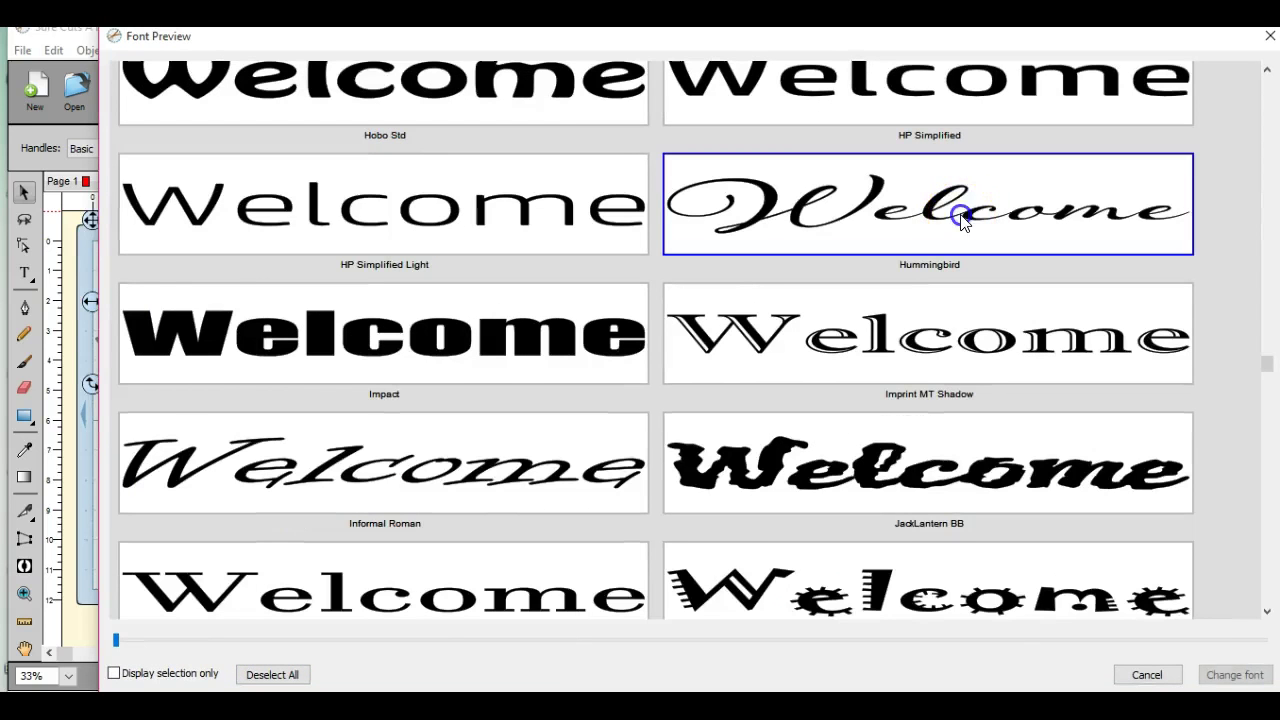
click(962, 218)
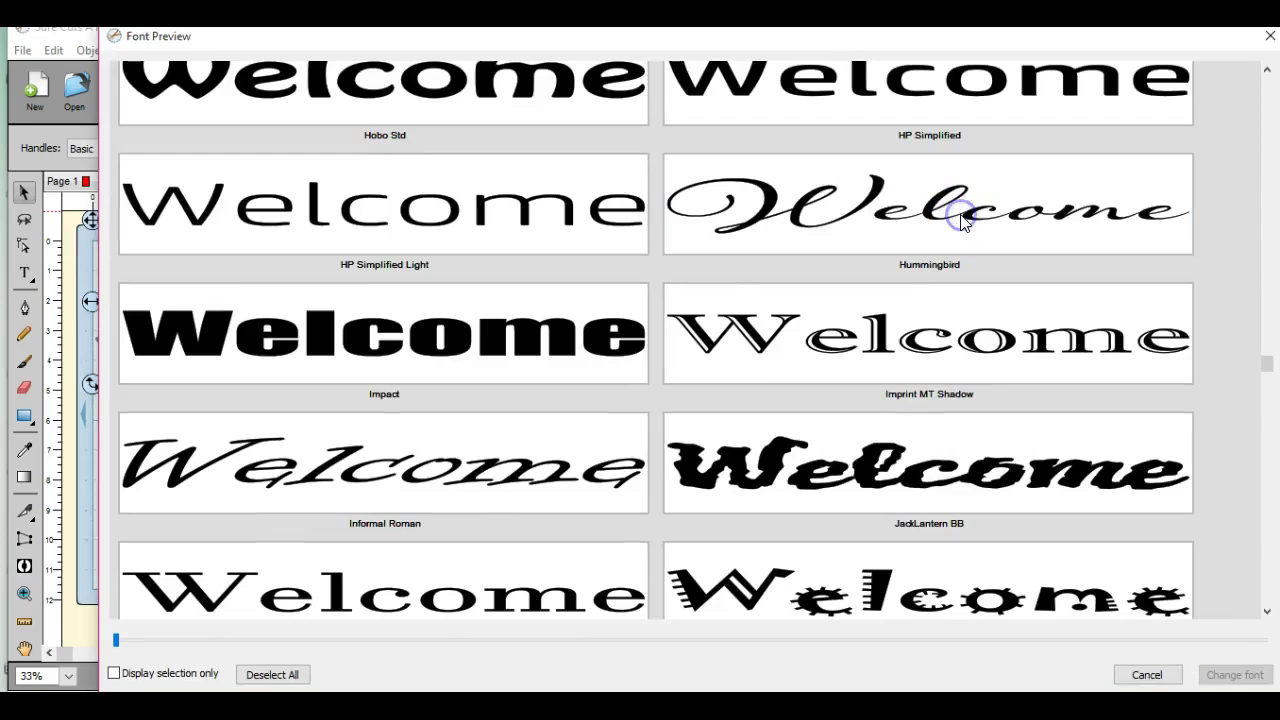
click(962, 220)
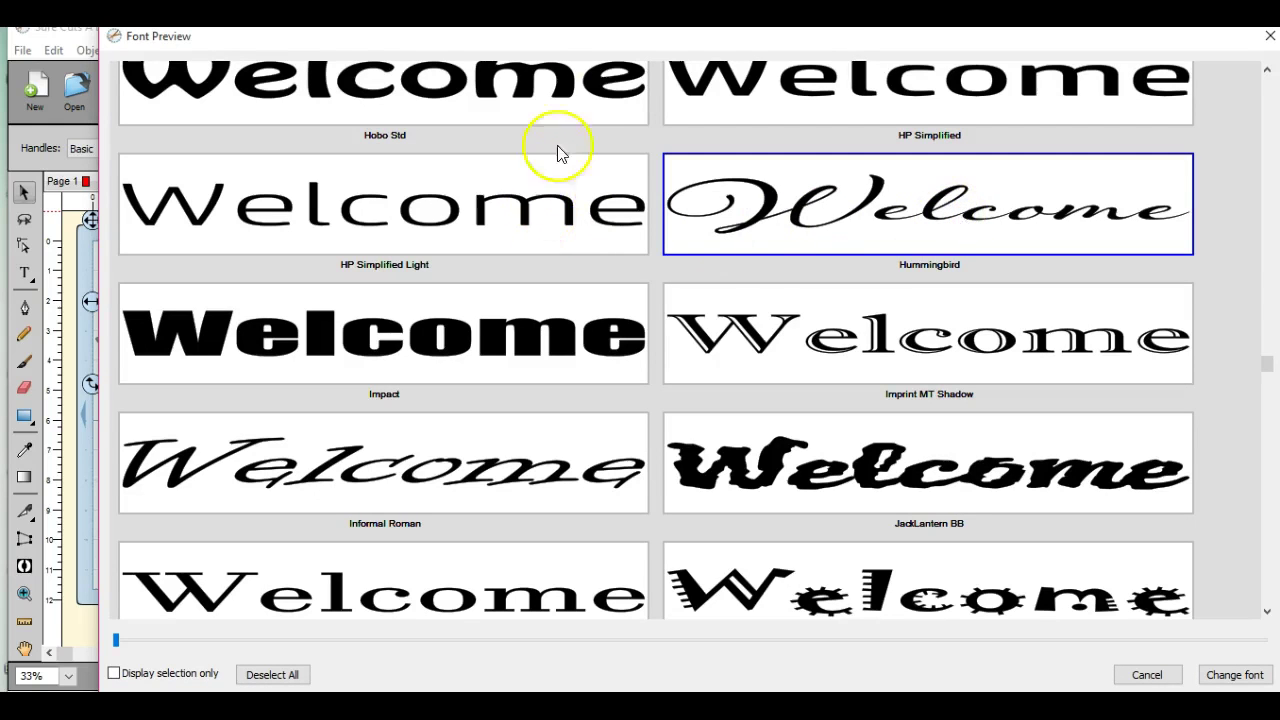
click(593, 38)
drag(593, 38, 718, 60)
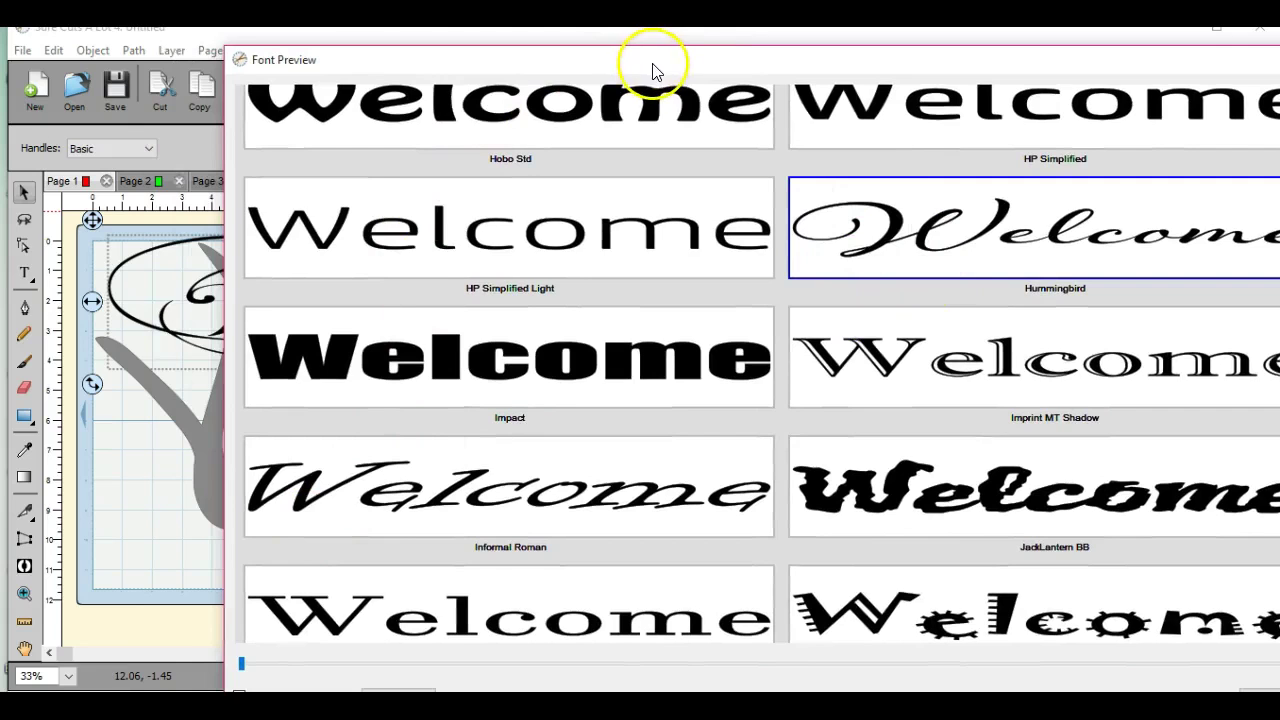
drag(655, 70, 453, 37)
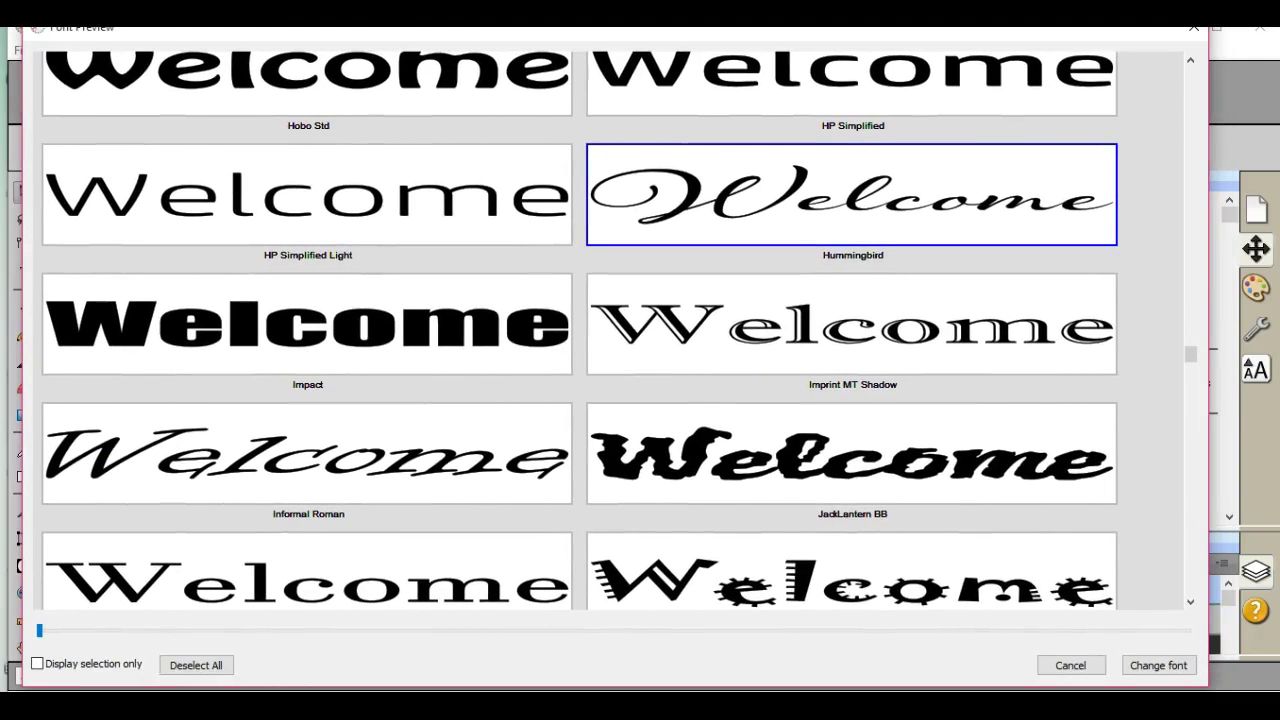
click(38, 665)
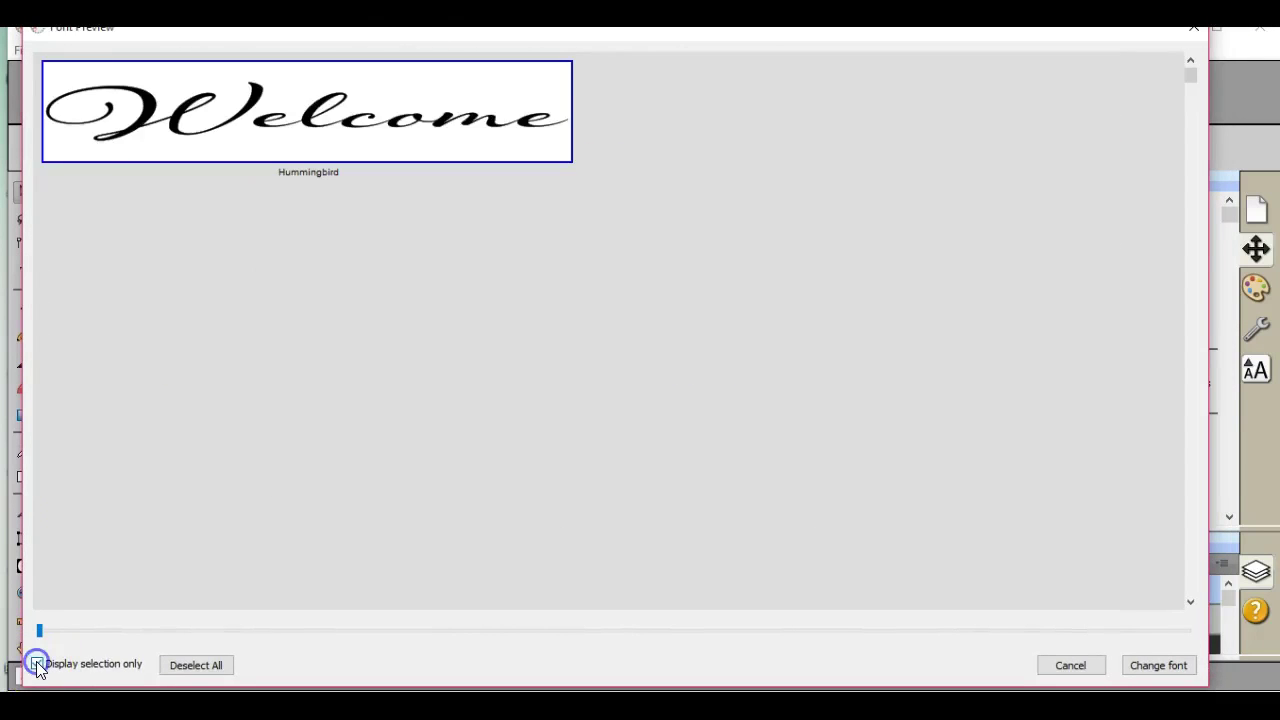
click(1168, 666)
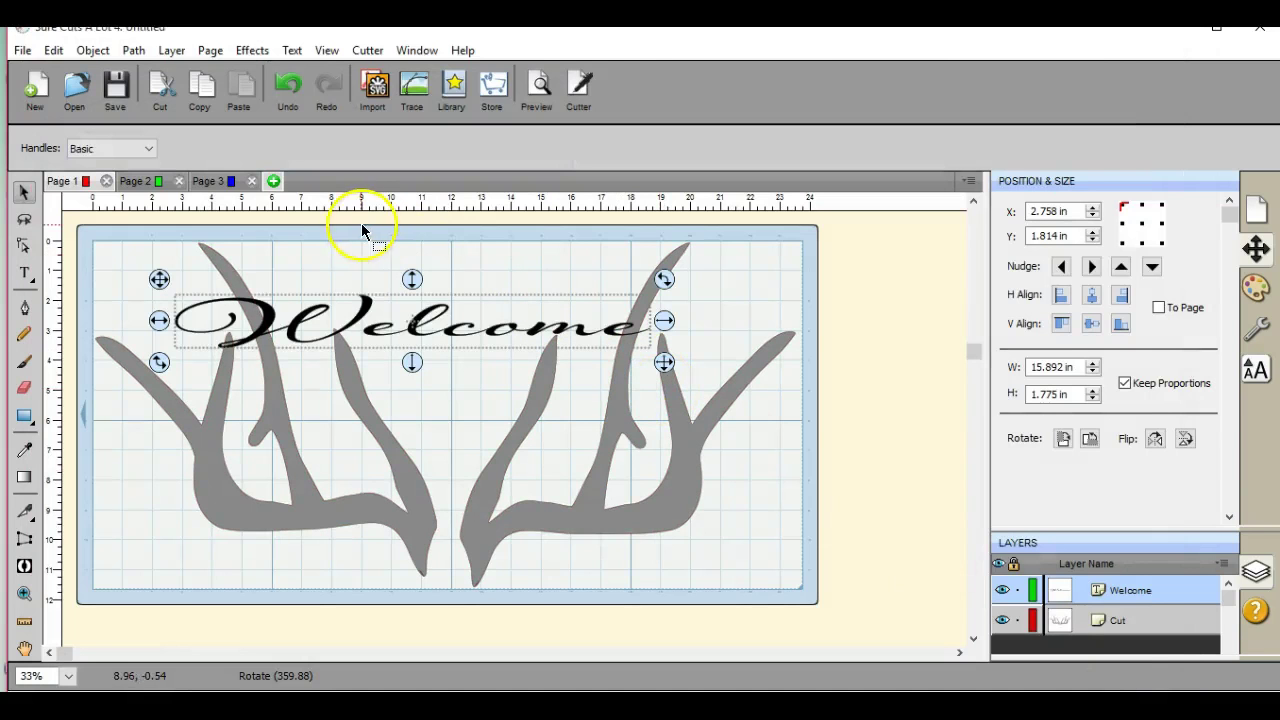
- Move Welcome to the mat's top-left and stretch it to 23.267 × 4.900 in
drag(159, 279, 84, 228)
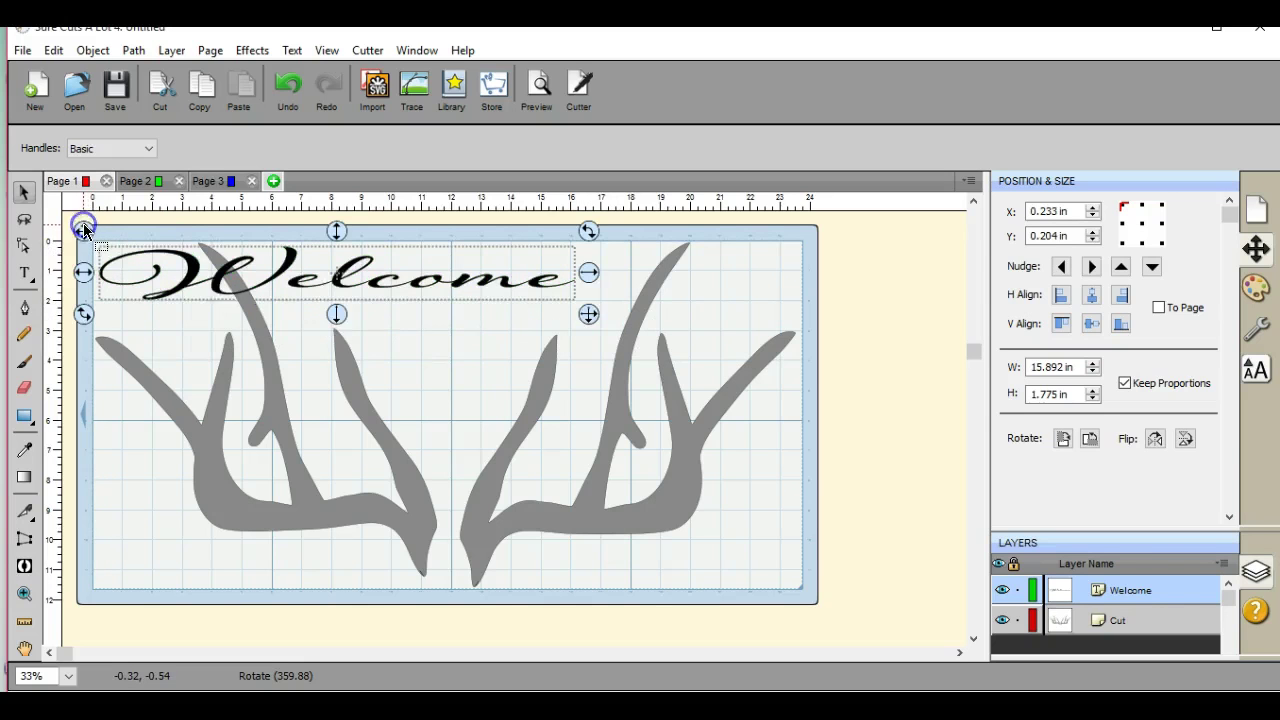
drag(591, 316, 811, 383)
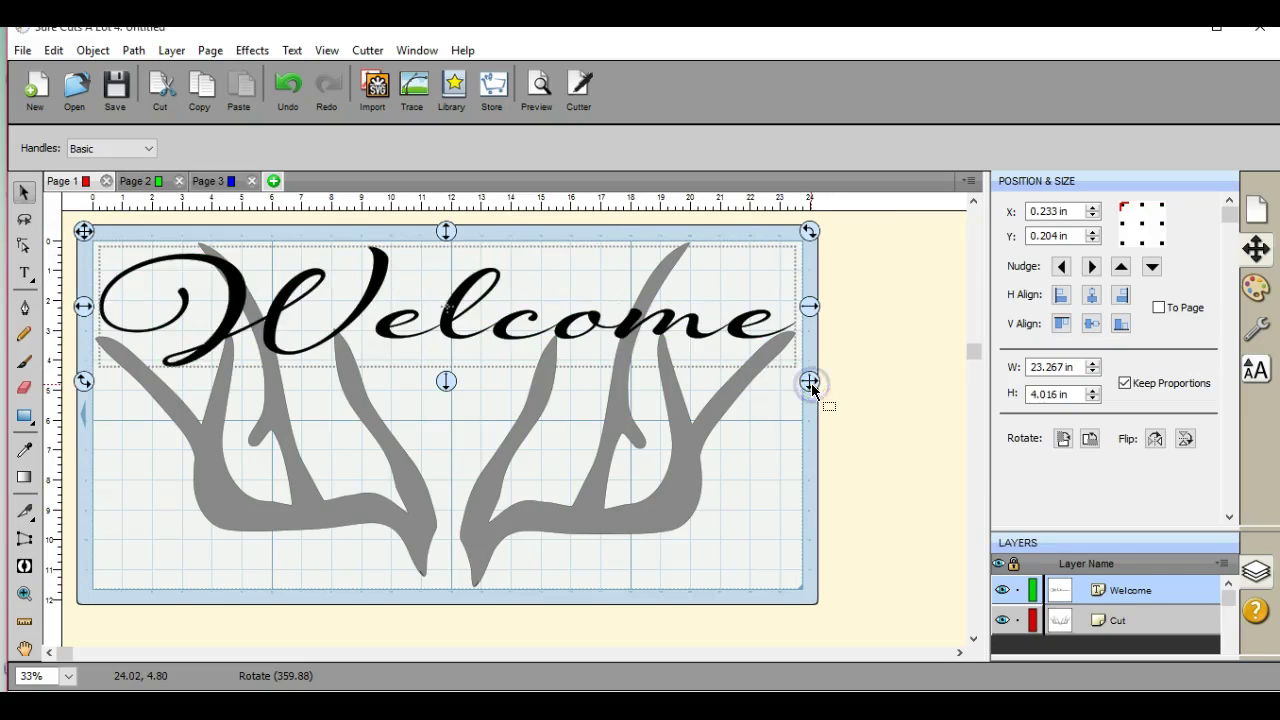
click(445, 390)
drag(445, 390, 440, 418)
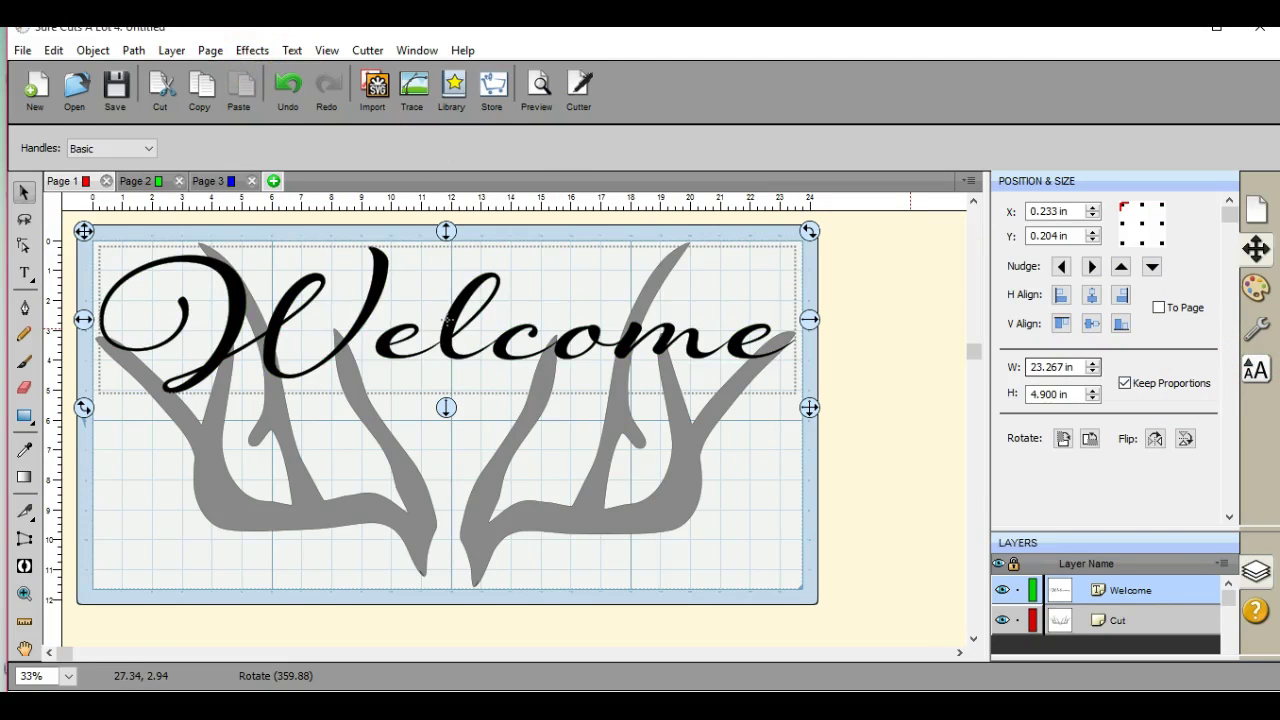
- Apply a Shadow (Straight) cut style to Welcome, ending at a 0.050 in size
click(1256, 328)
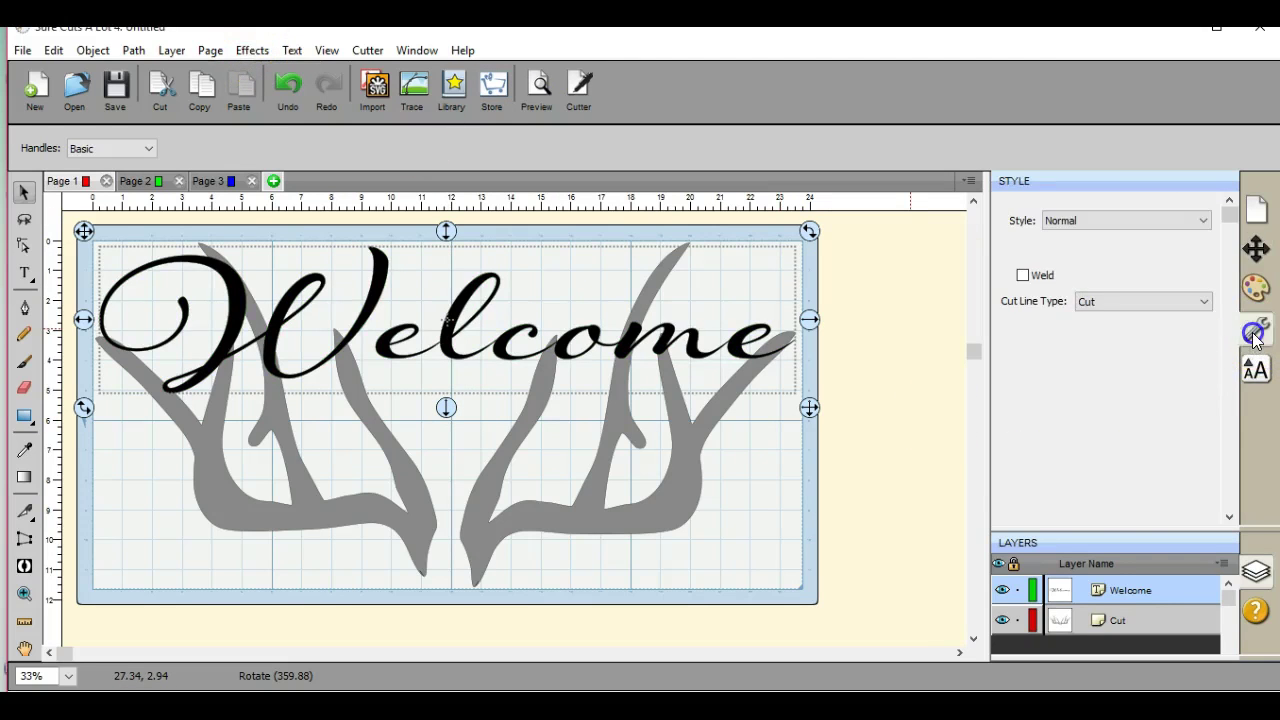
click(1203, 221)
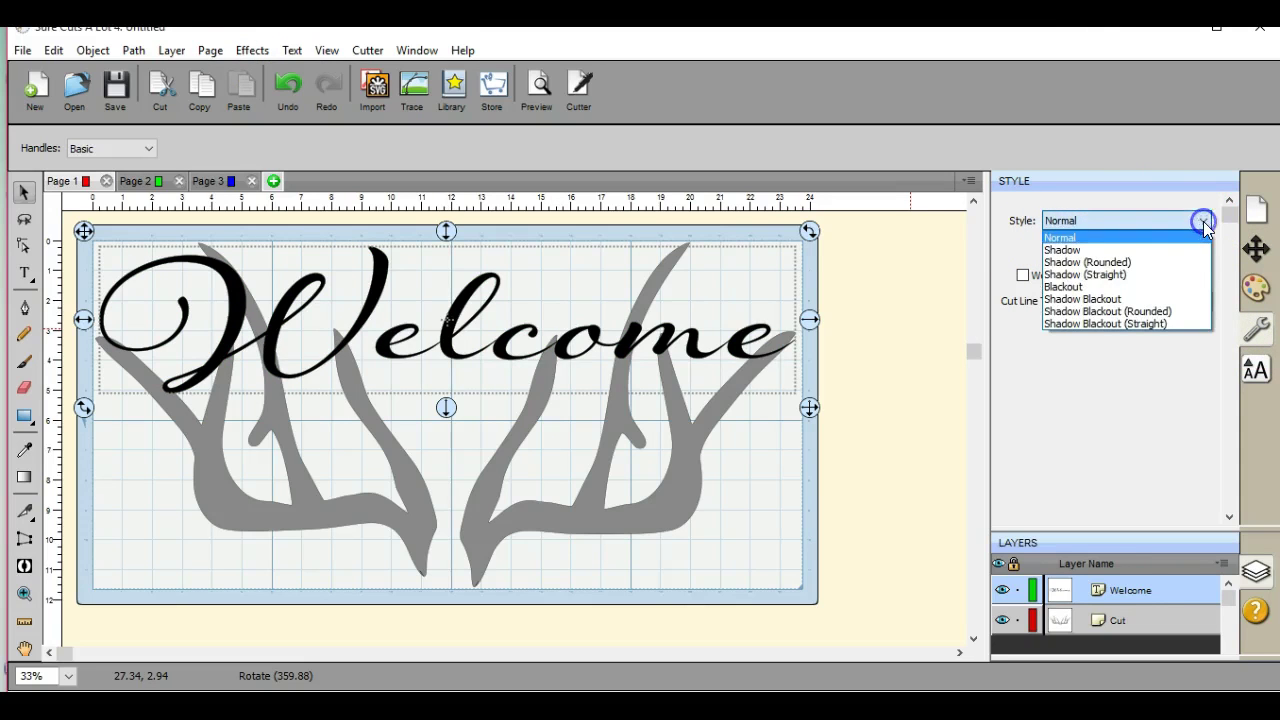
click(1165, 275)
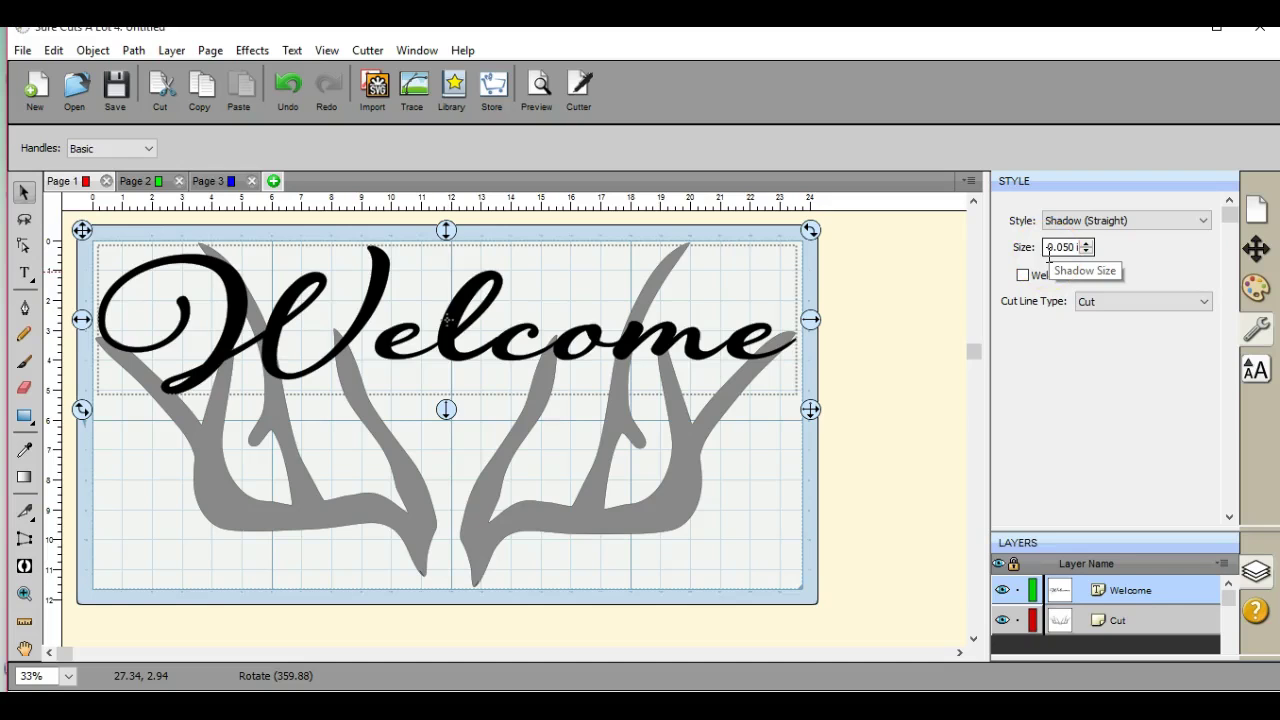
click(1070, 250)
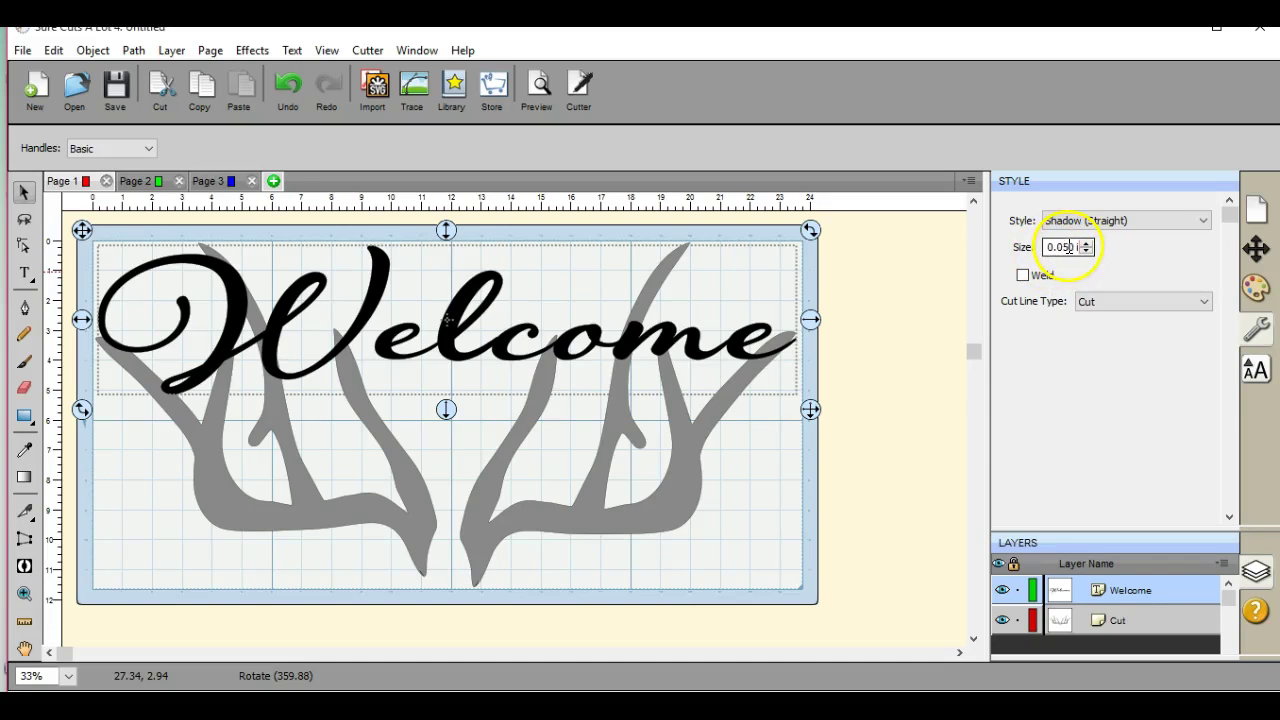
click(1068, 247)
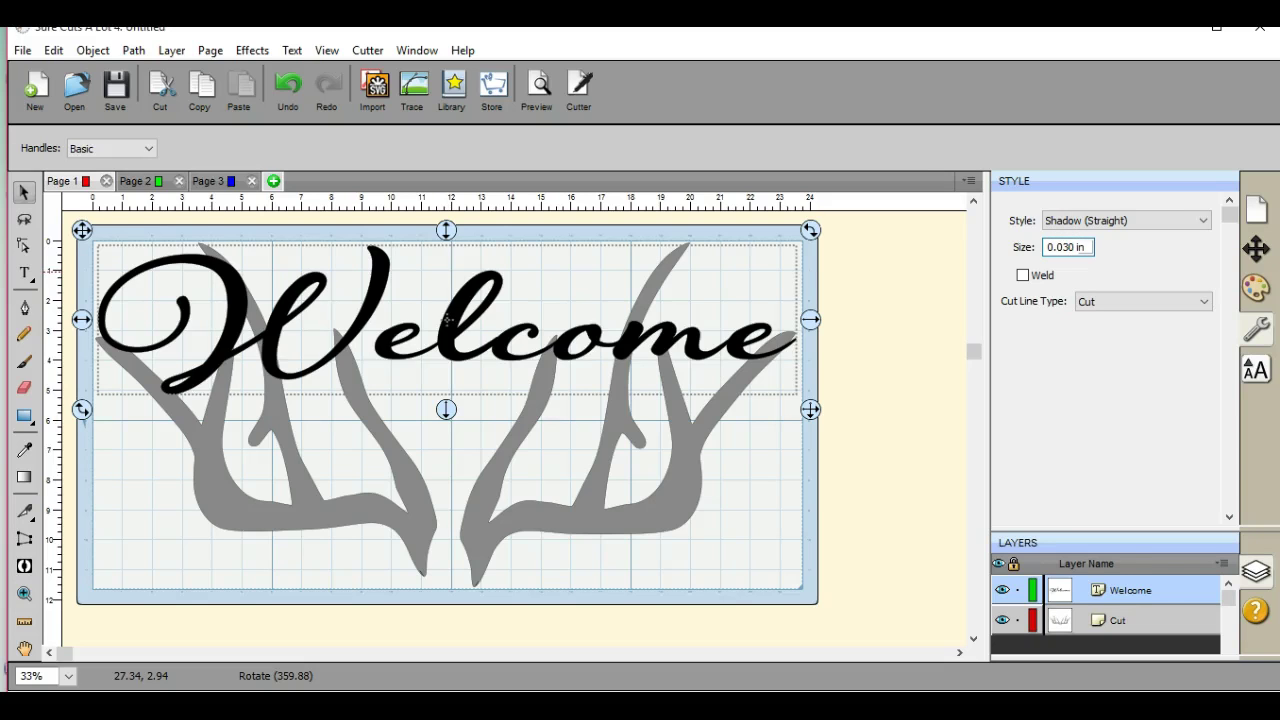
key(Return)
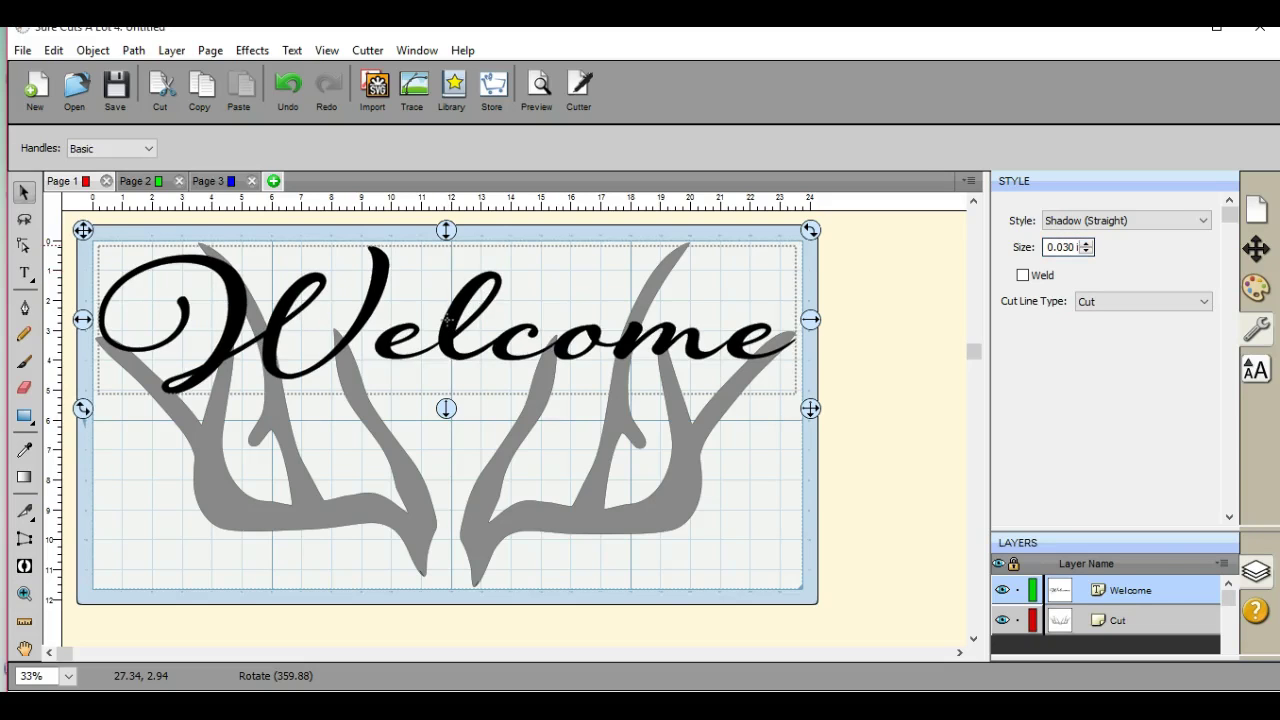
click(429, 277)
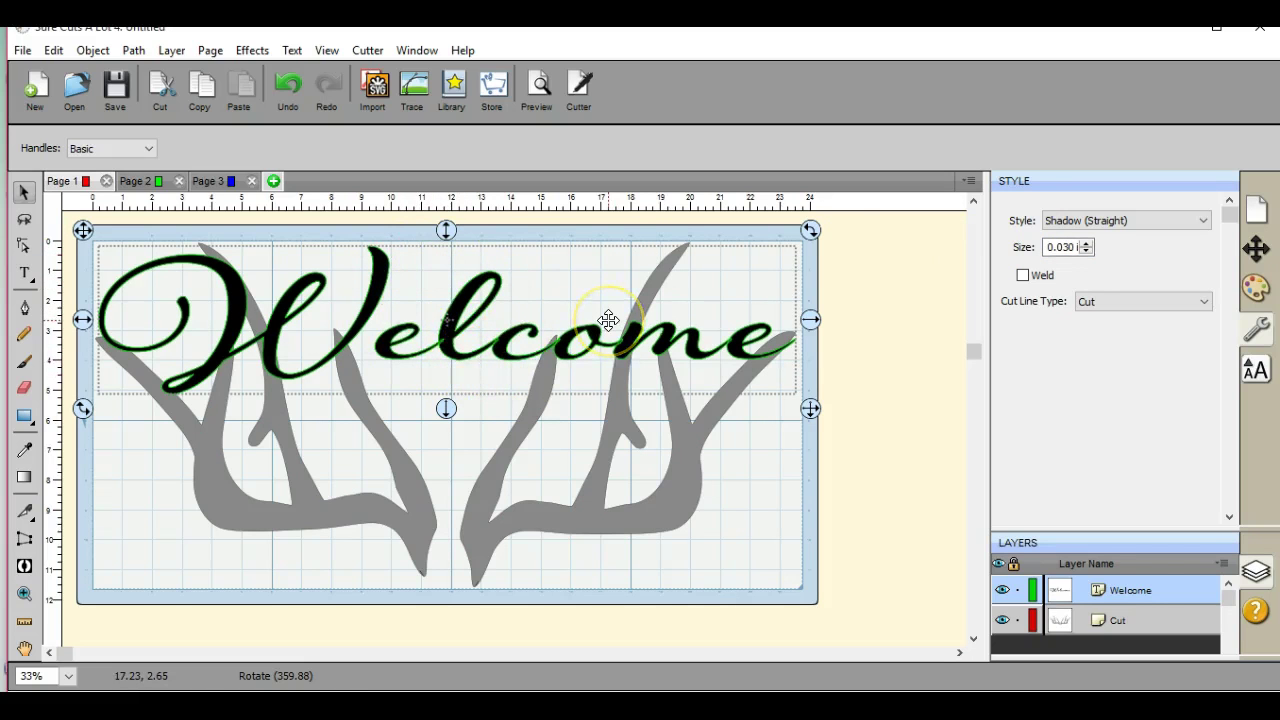
click(1088, 243)
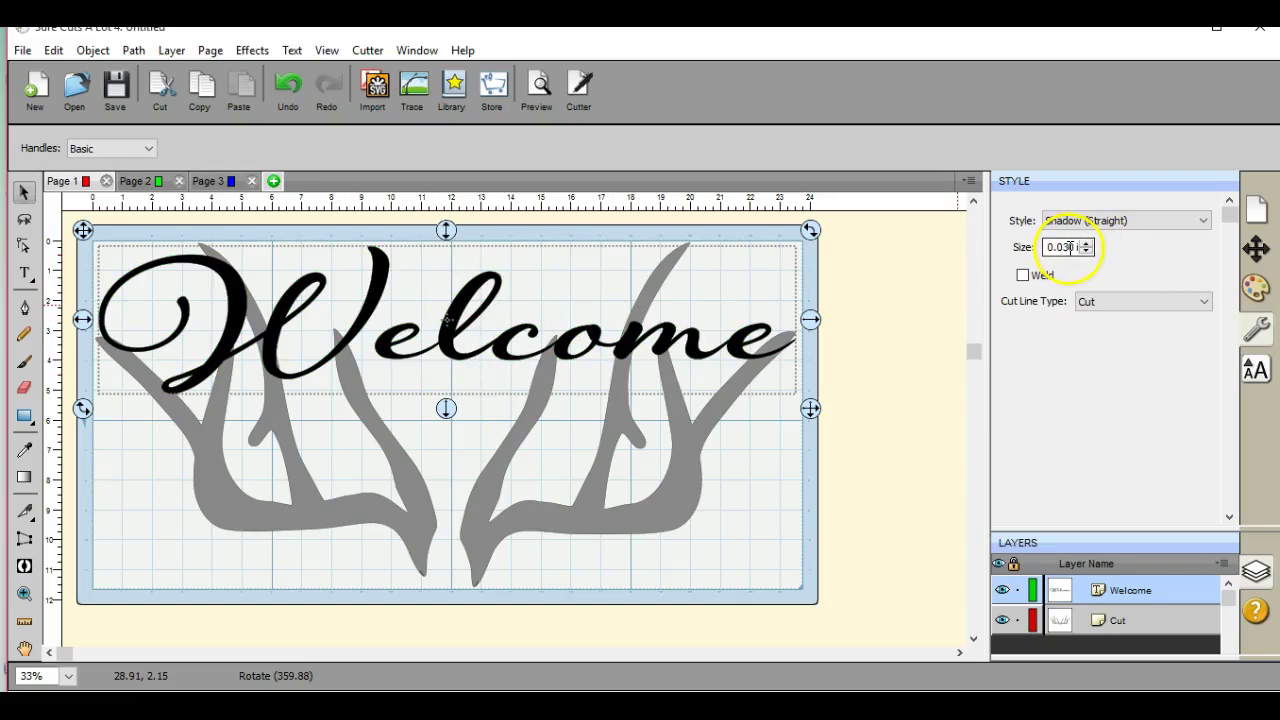
double_click(1070, 247)
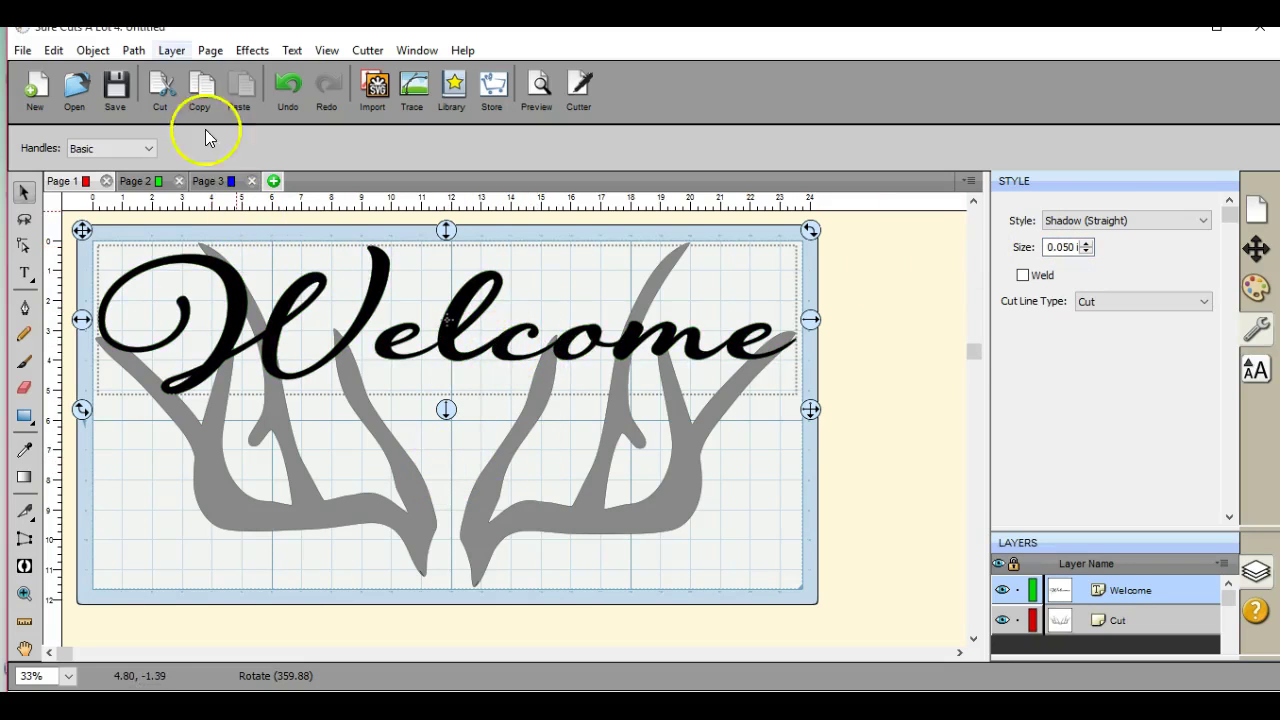
- Unite the shadowed Welcome into a single <Union> path with Path > Union
click(134, 50)
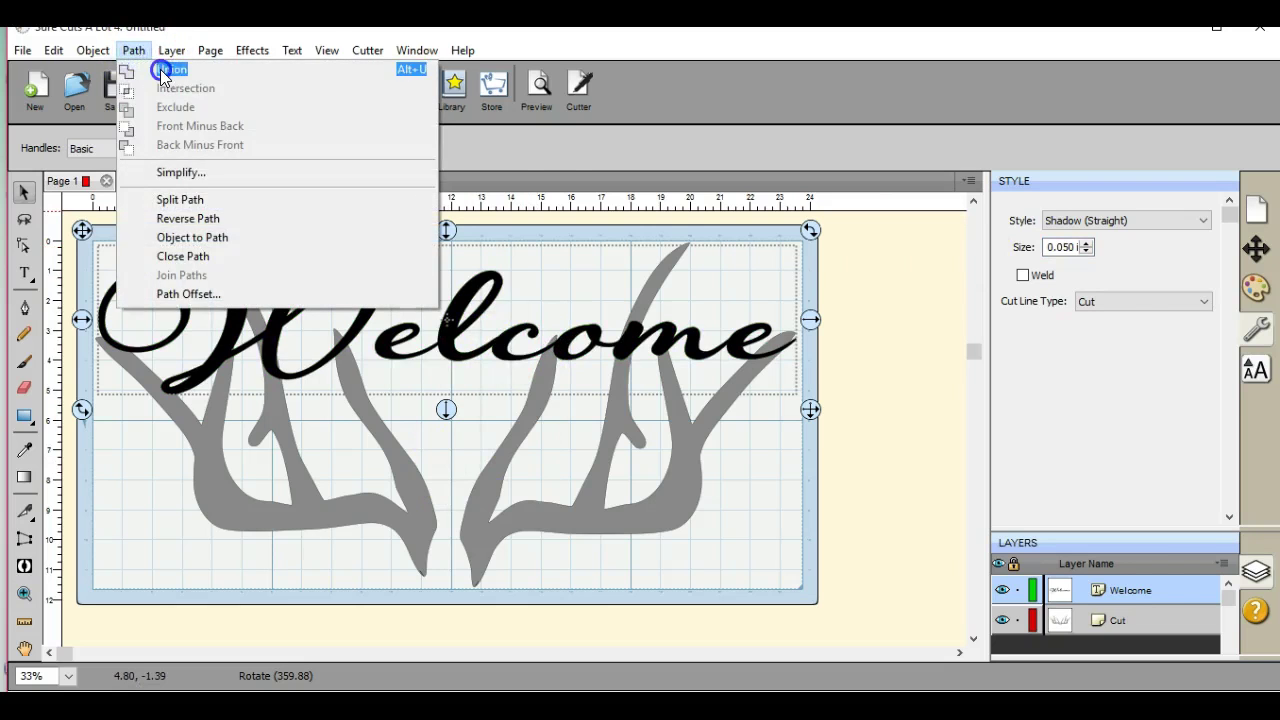
click(166, 70)
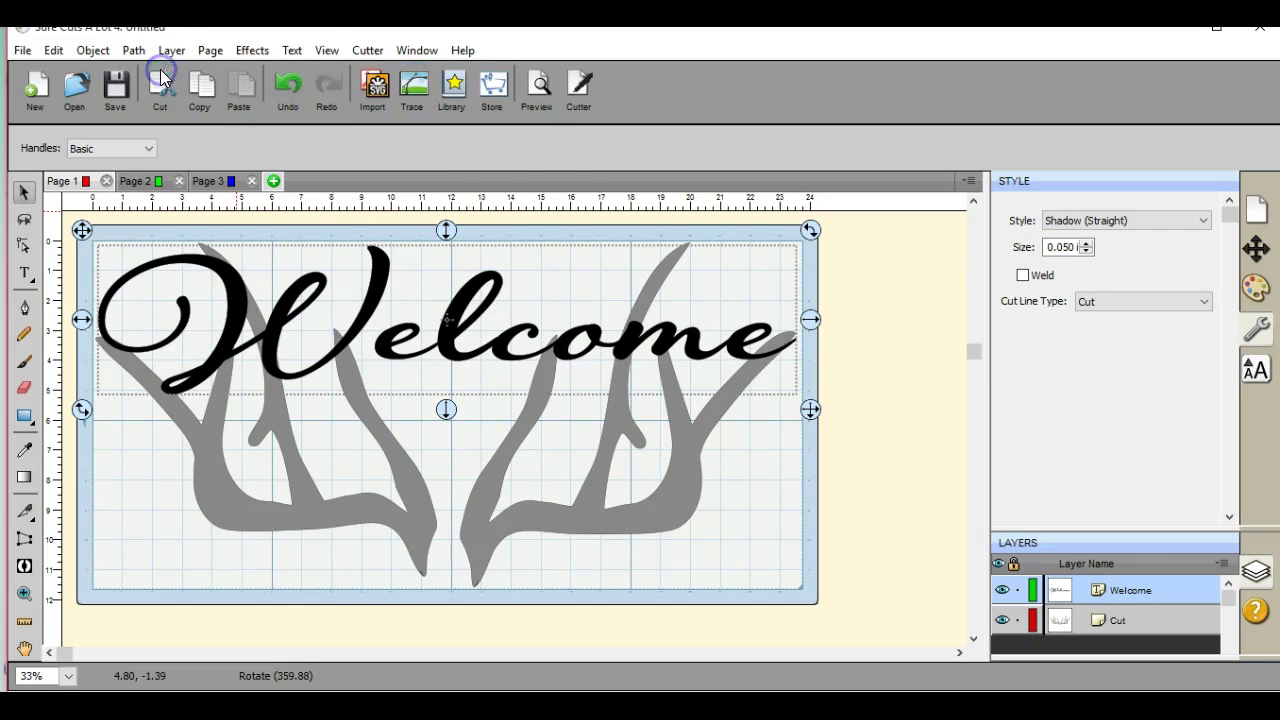
click(630, 343)
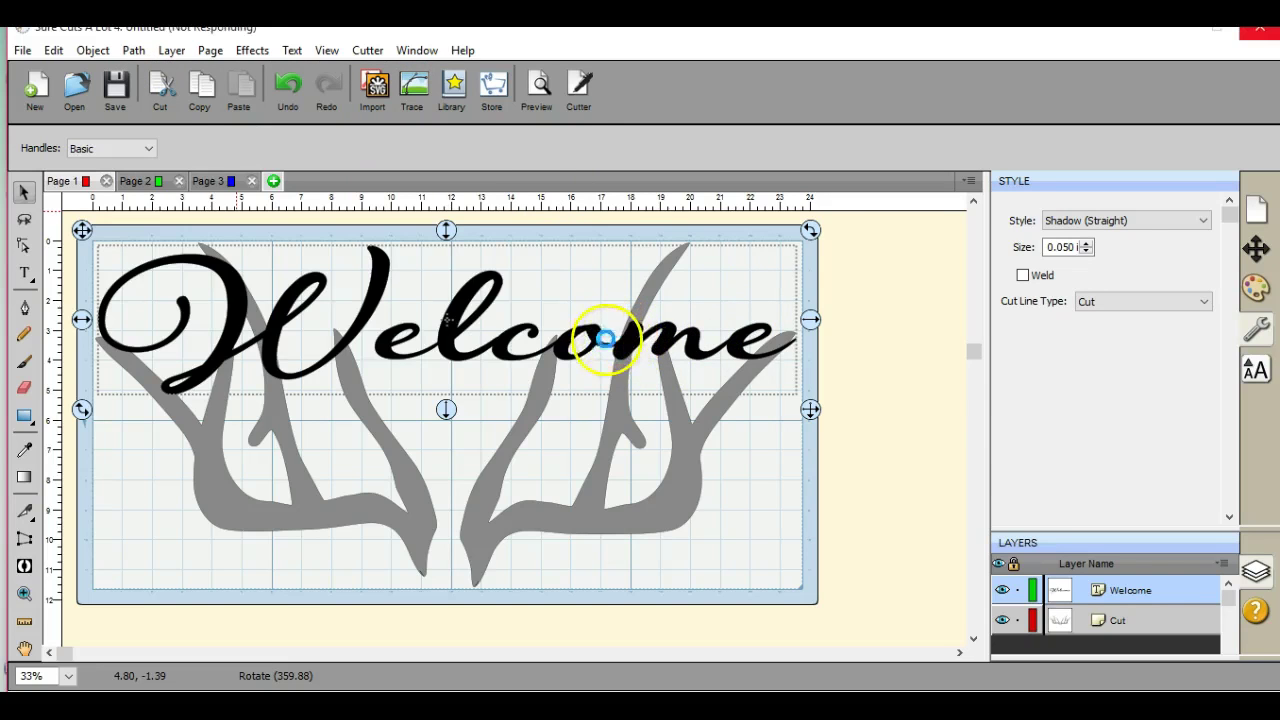
click(628, 347)
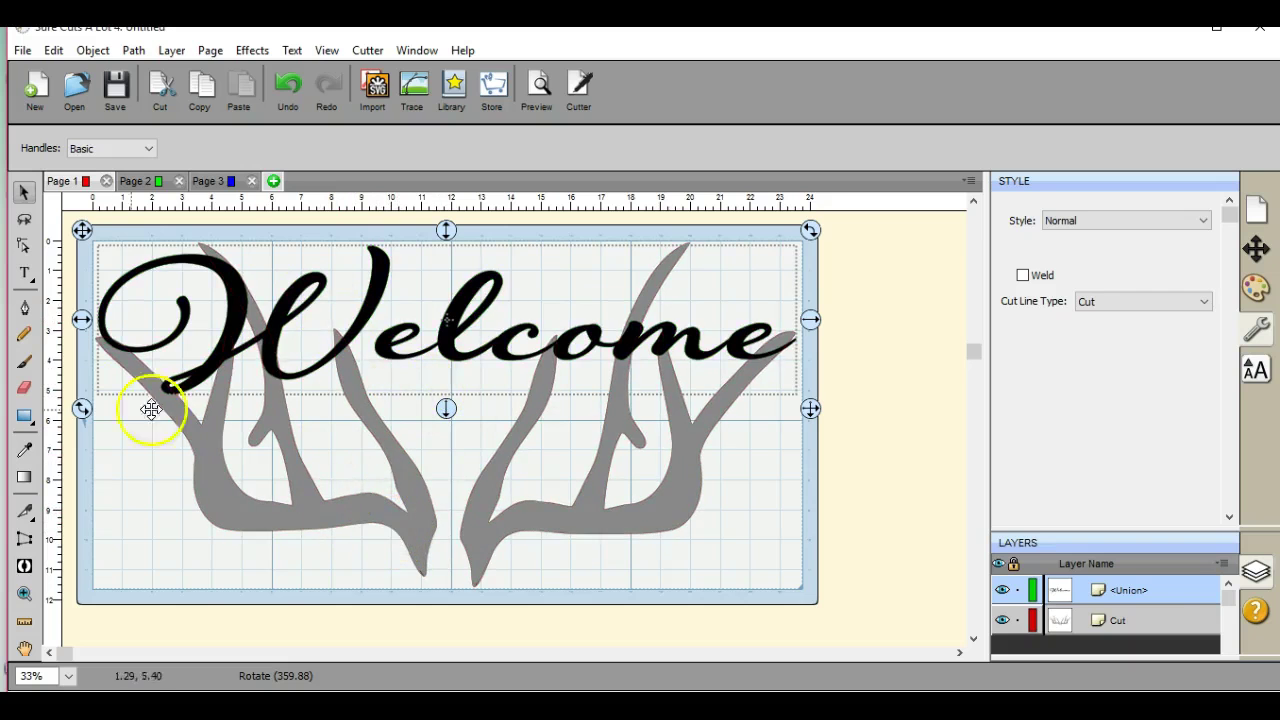
- Add the text 'Friends' on the lower left of the mat
click(25, 273)
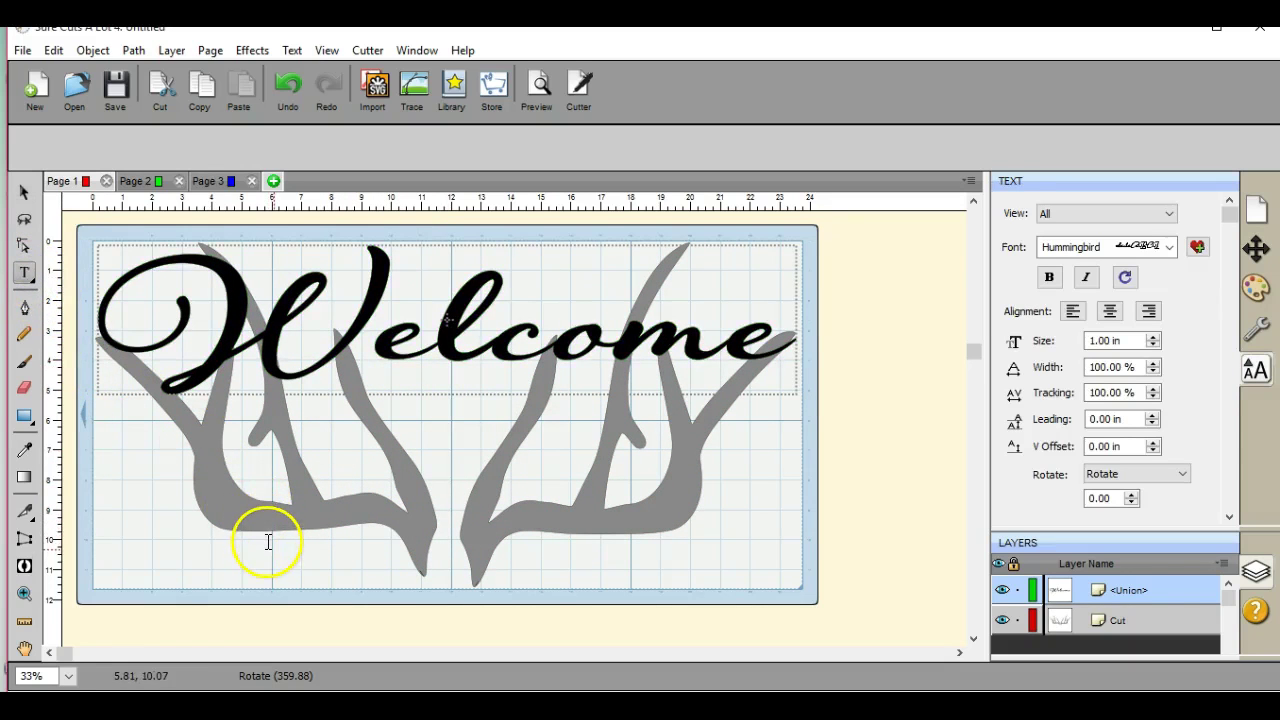
click(160, 461)
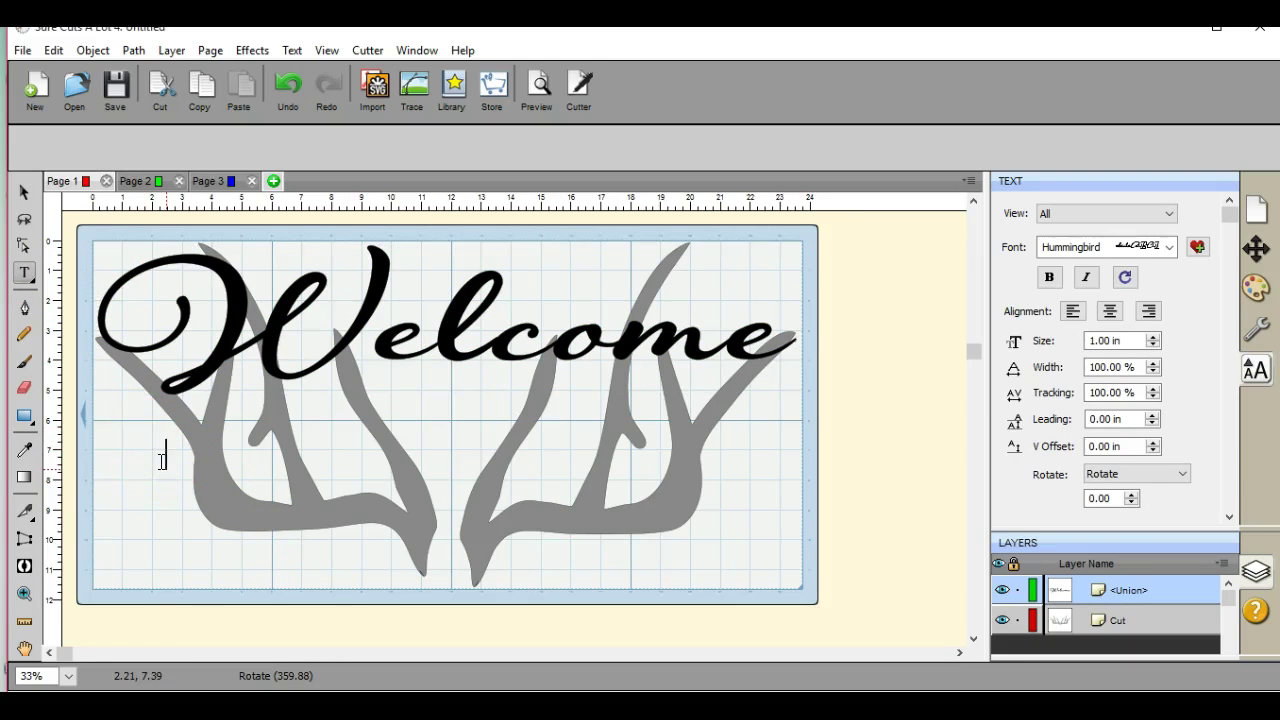
text(Friends)
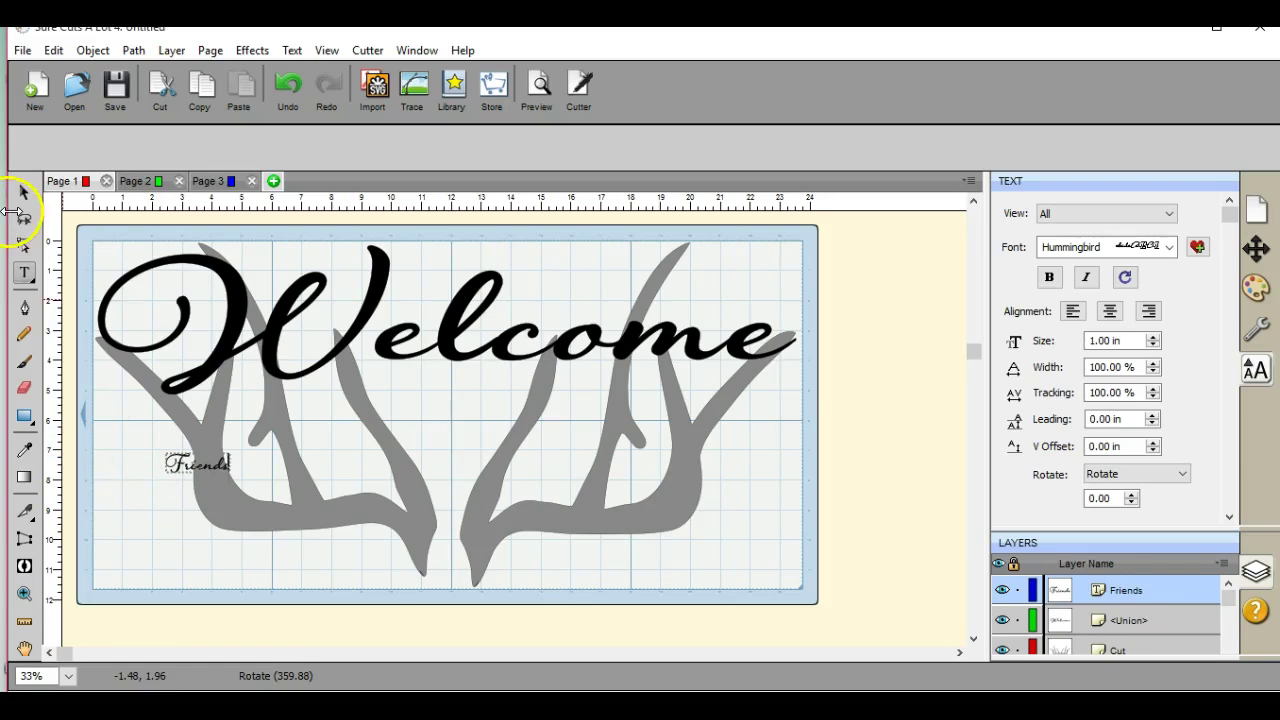
- Move and scale Friends across the lower half of the mat beneath Welcome
click(24, 192)
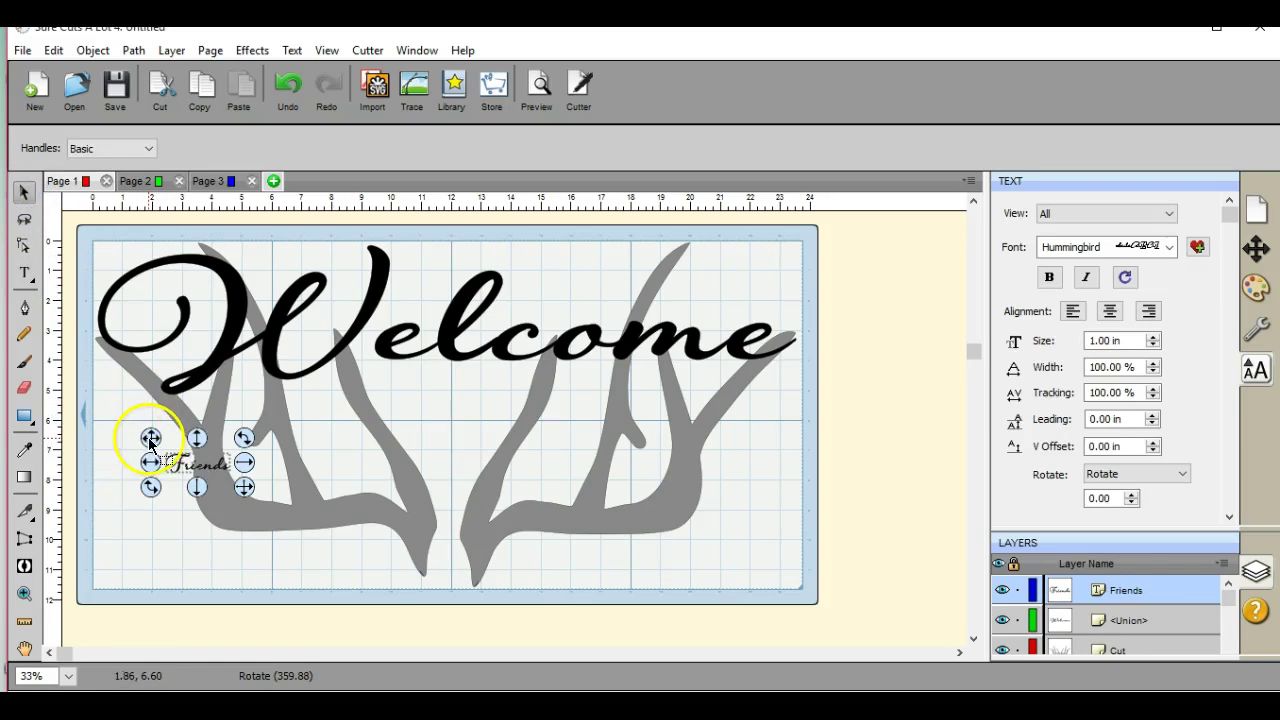
drag(150, 438, 82, 421)
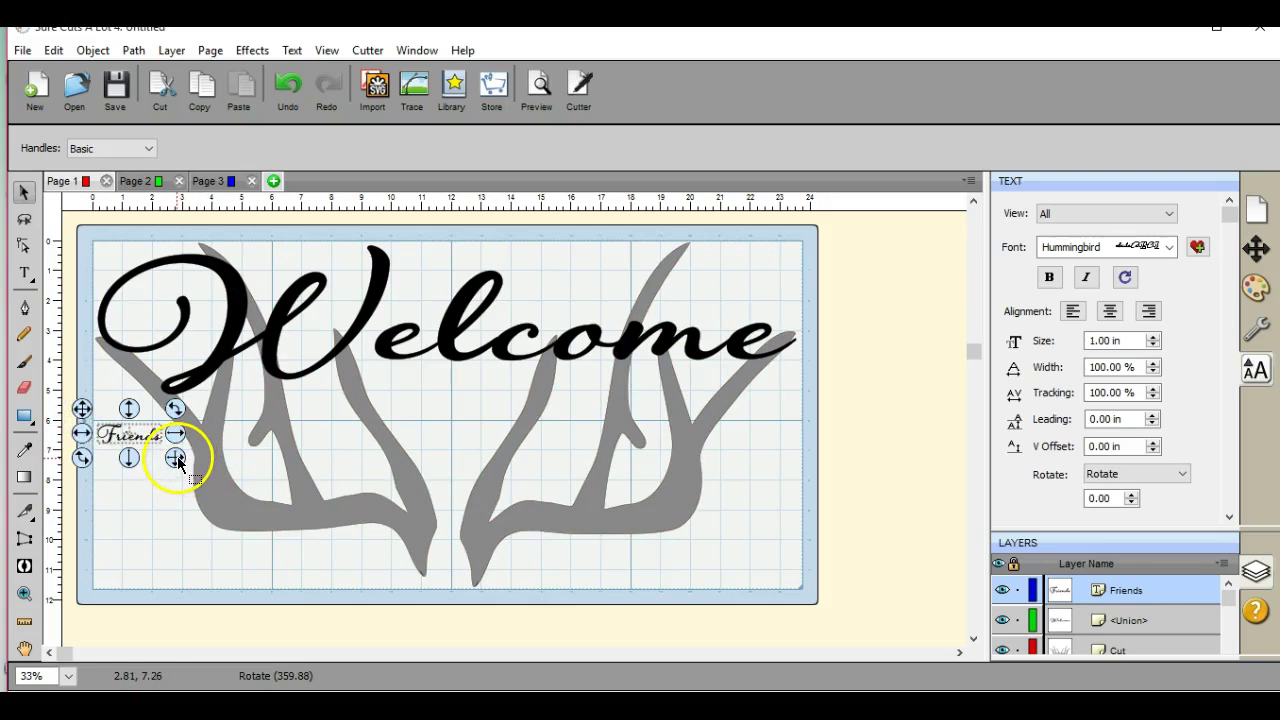
drag(177, 460, 811, 605)
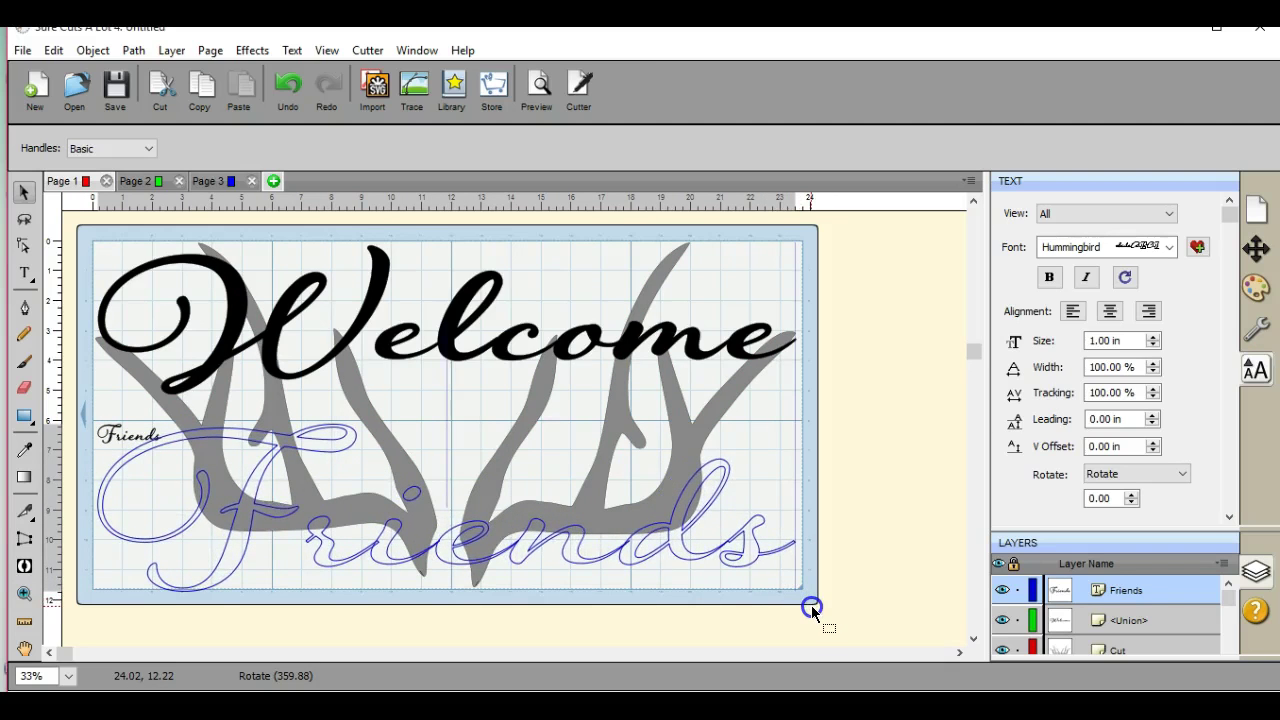
drag(811, 605, 811, 586)
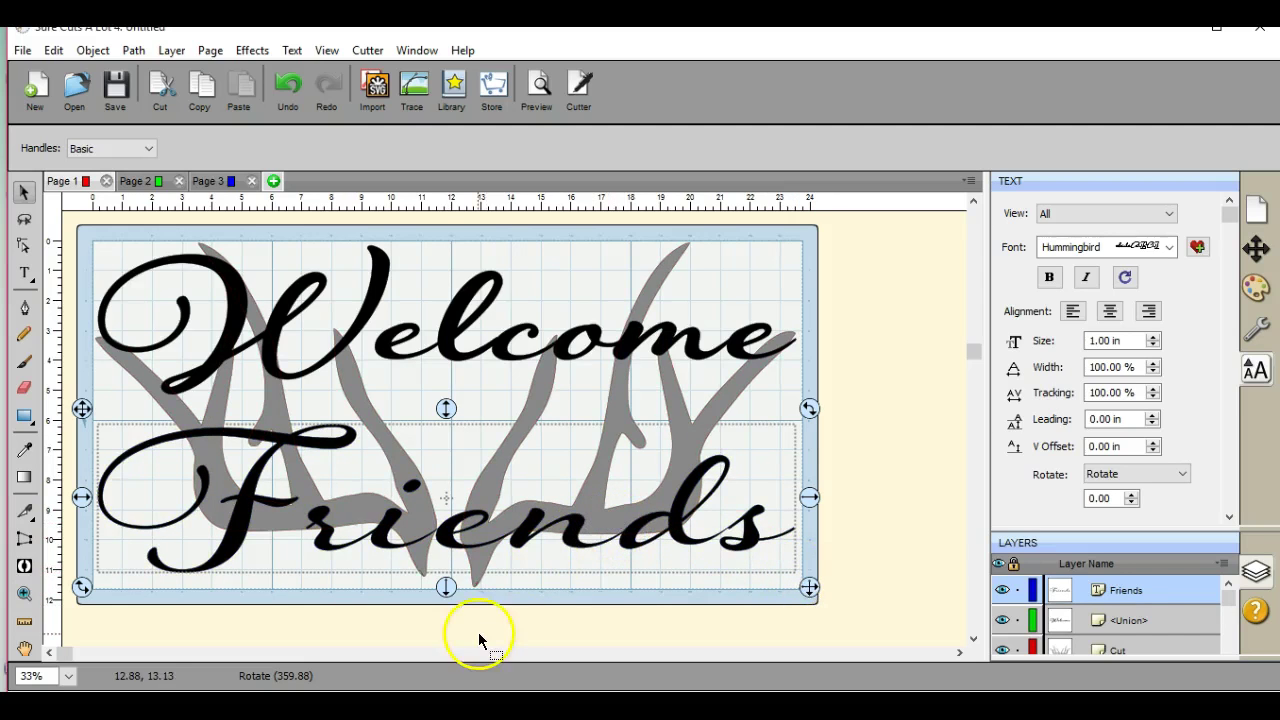
drag(446, 587, 443, 576)
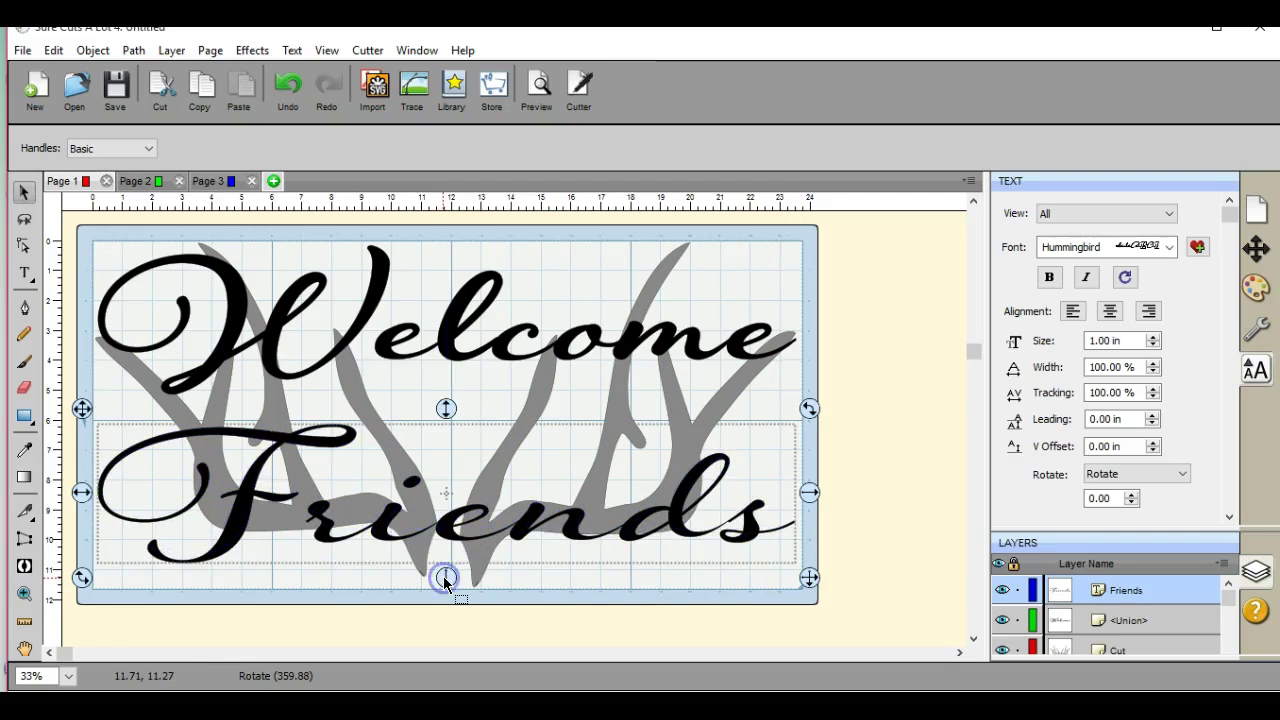
click(443, 409)
drag(445, 412, 445, 413)
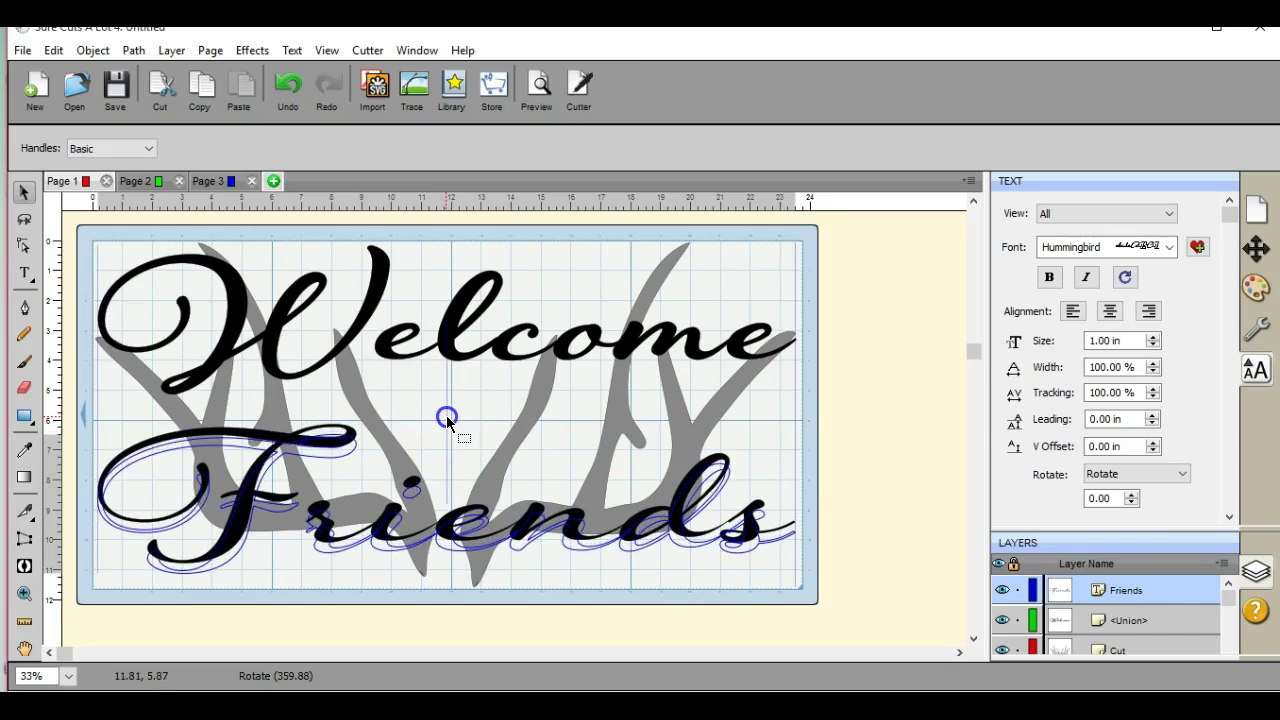
click(586, 537)
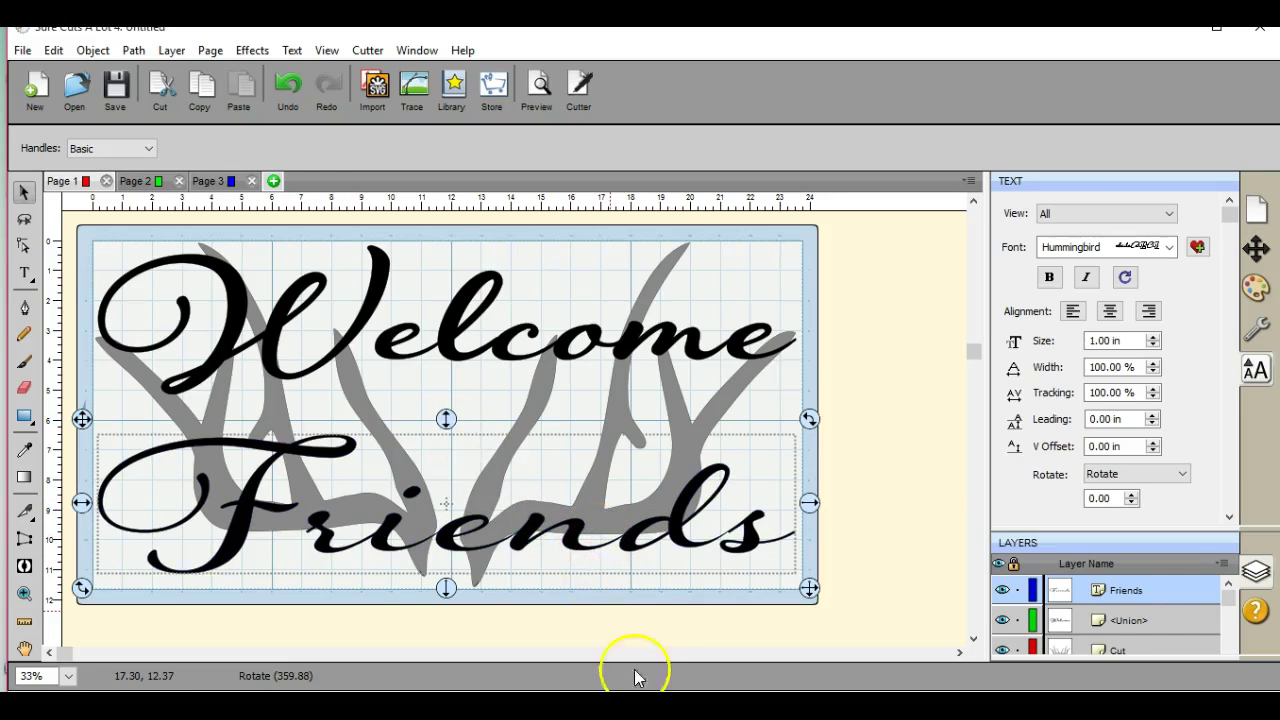
- Give Friends a Shadow (Straight) cut style with a 0.030 in size
click(590, 626)
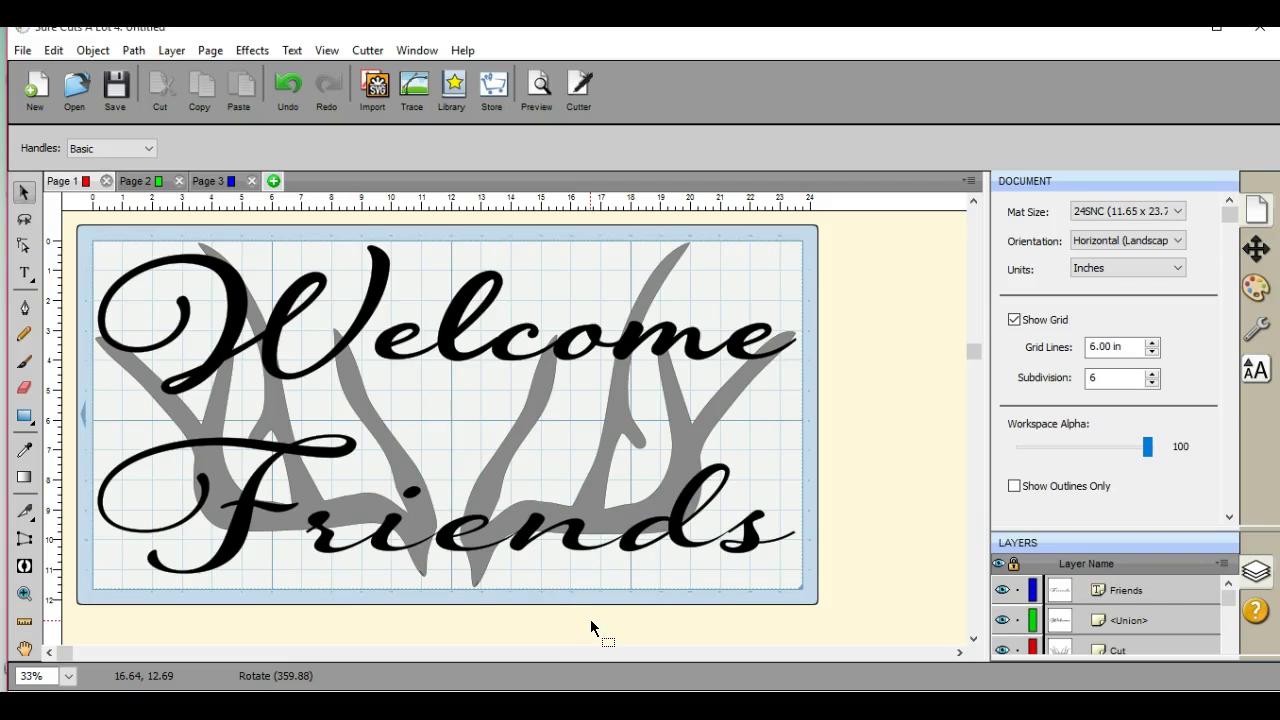
click(631, 546)
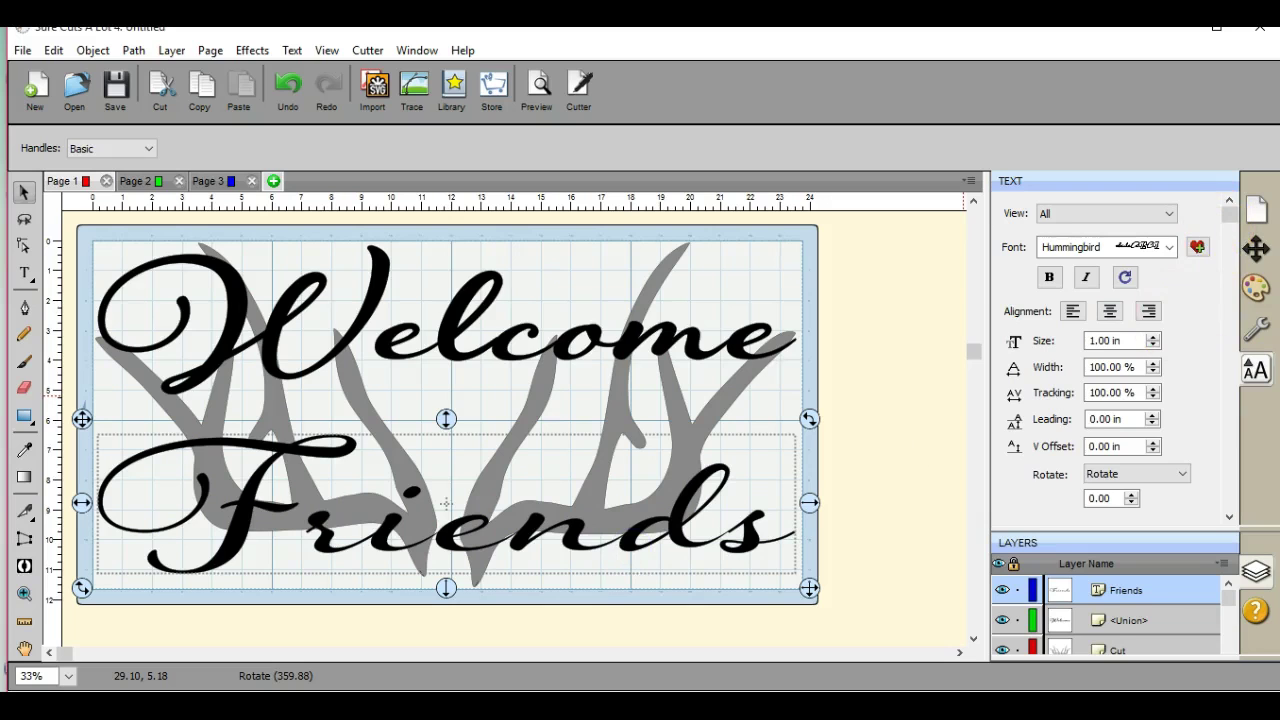
click(1260, 336)
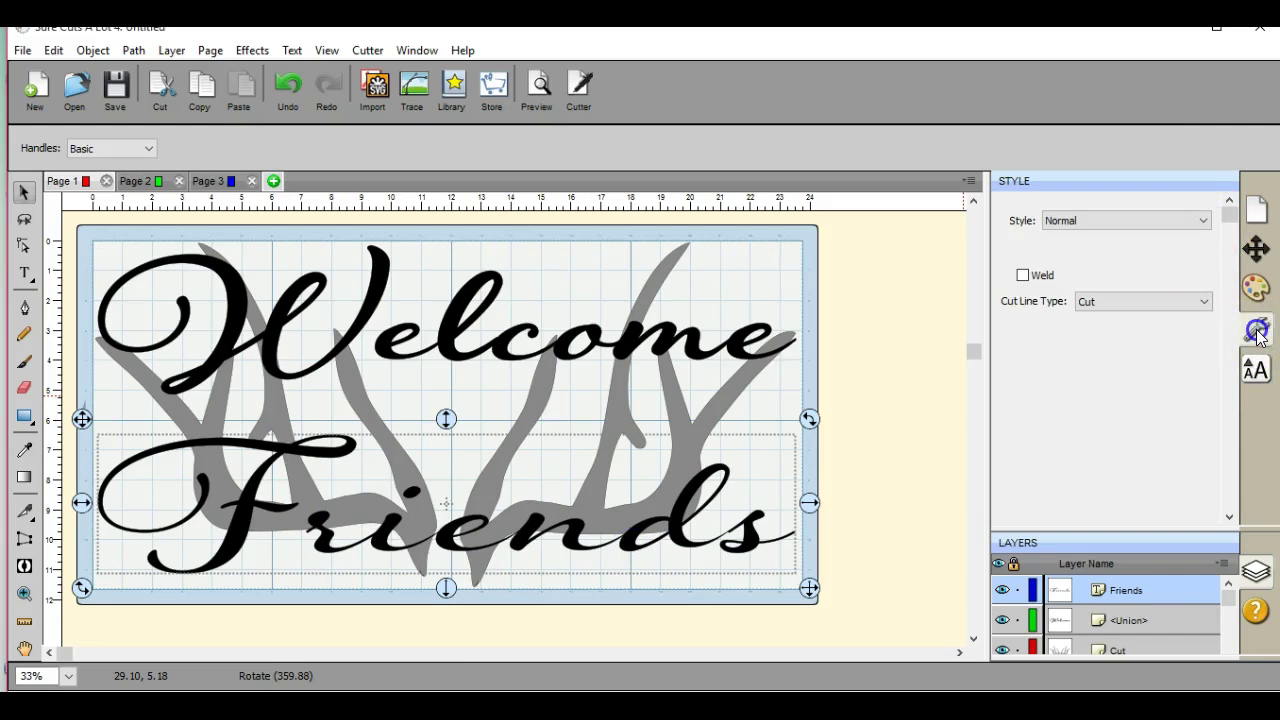
click(1205, 220)
click(1170, 275)
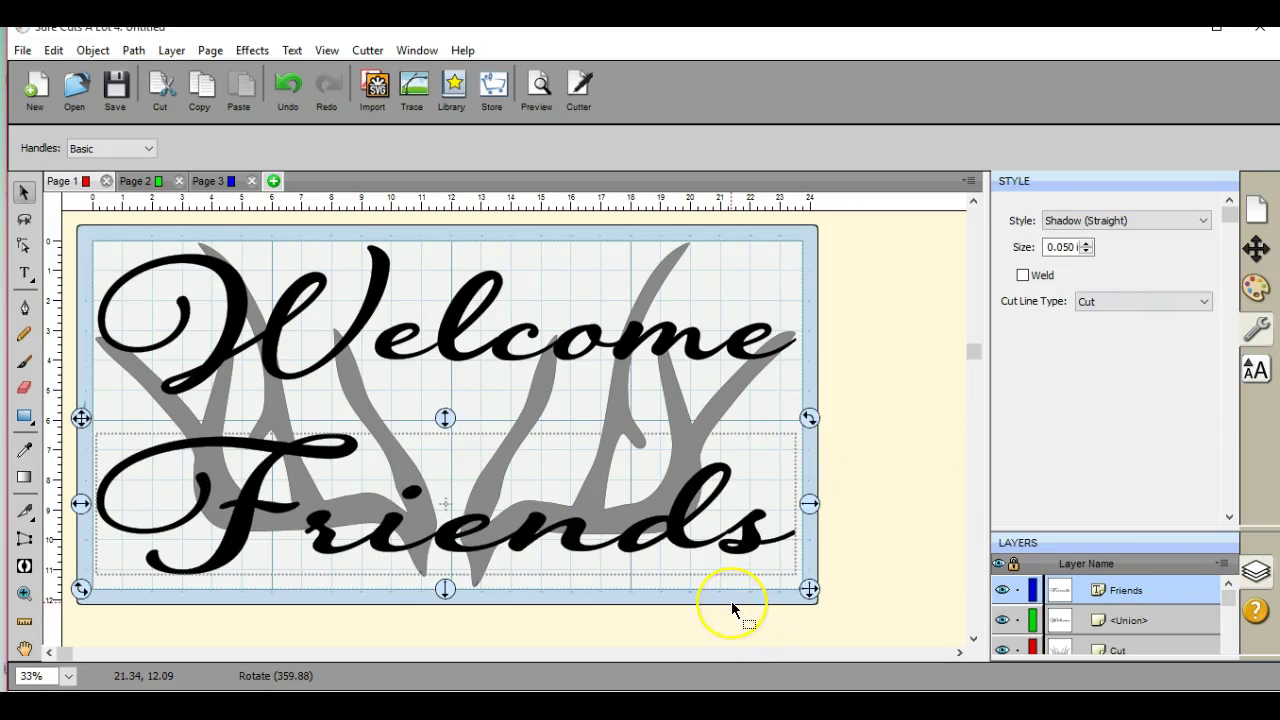
double_click(1068, 246)
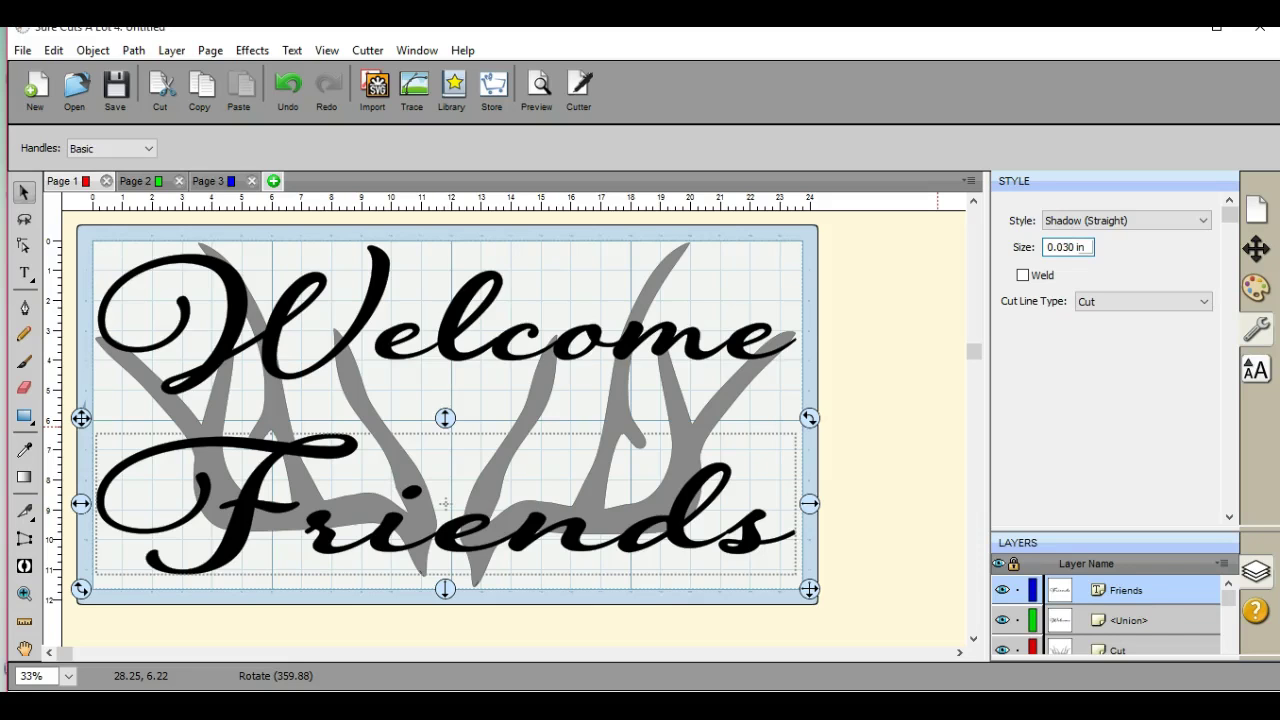
key(Return)
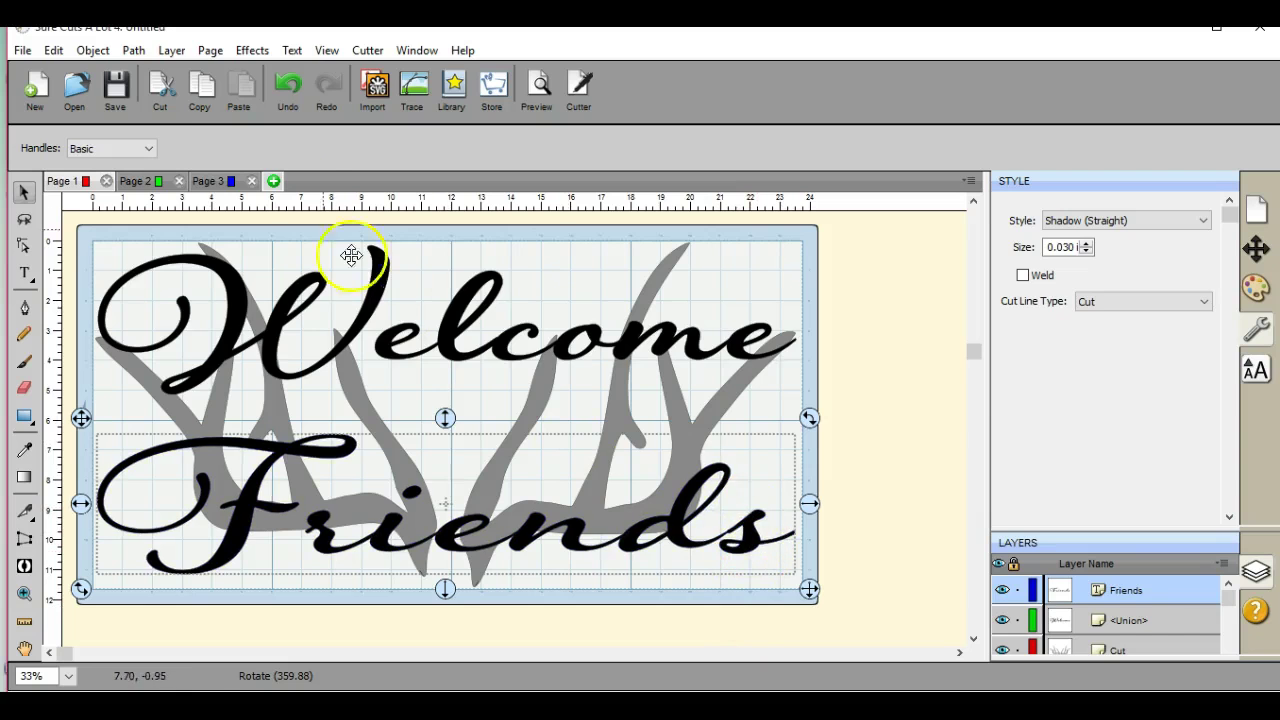
- Check what is on page 2, then return to page 1
click(93, 50)
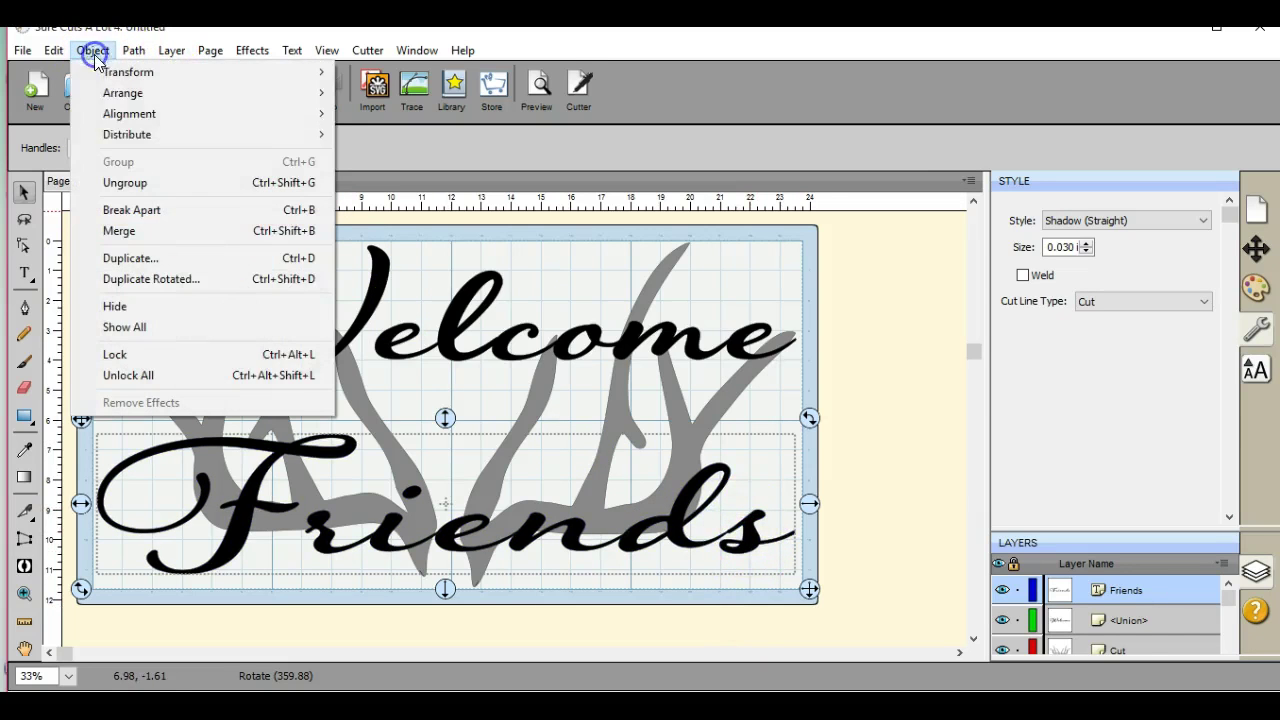
click(140, 182)
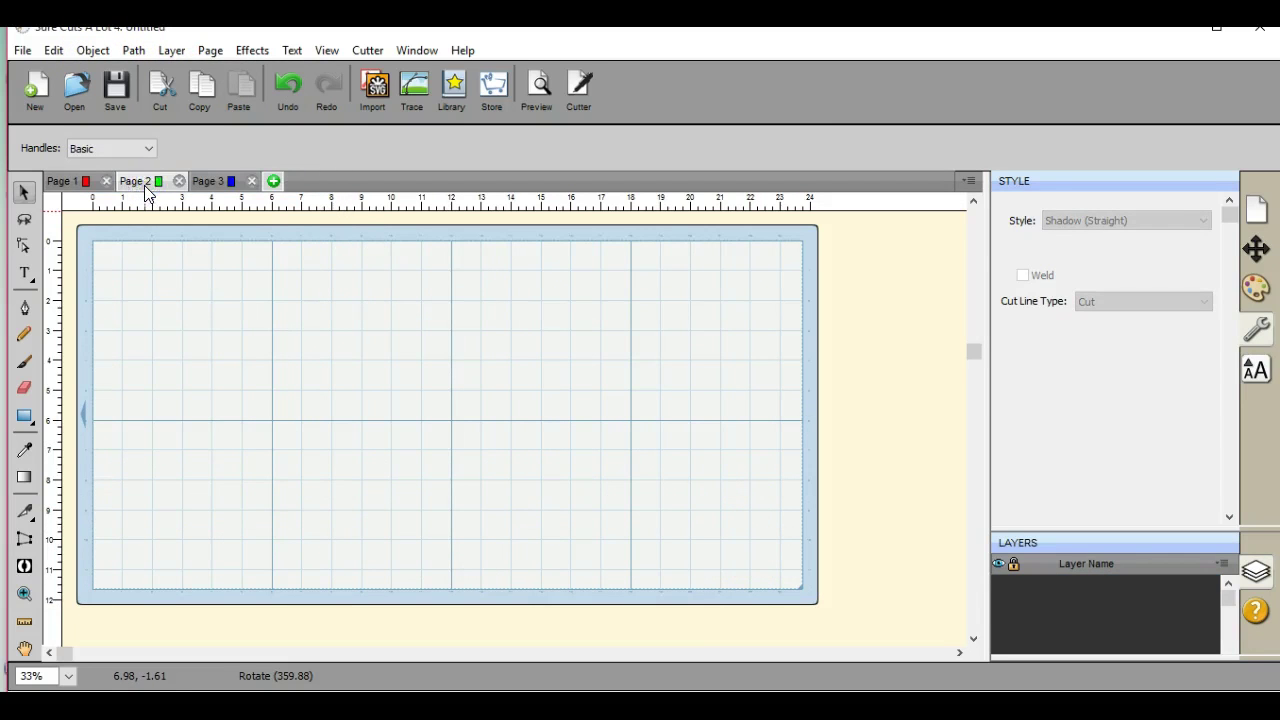
click(81, 183)
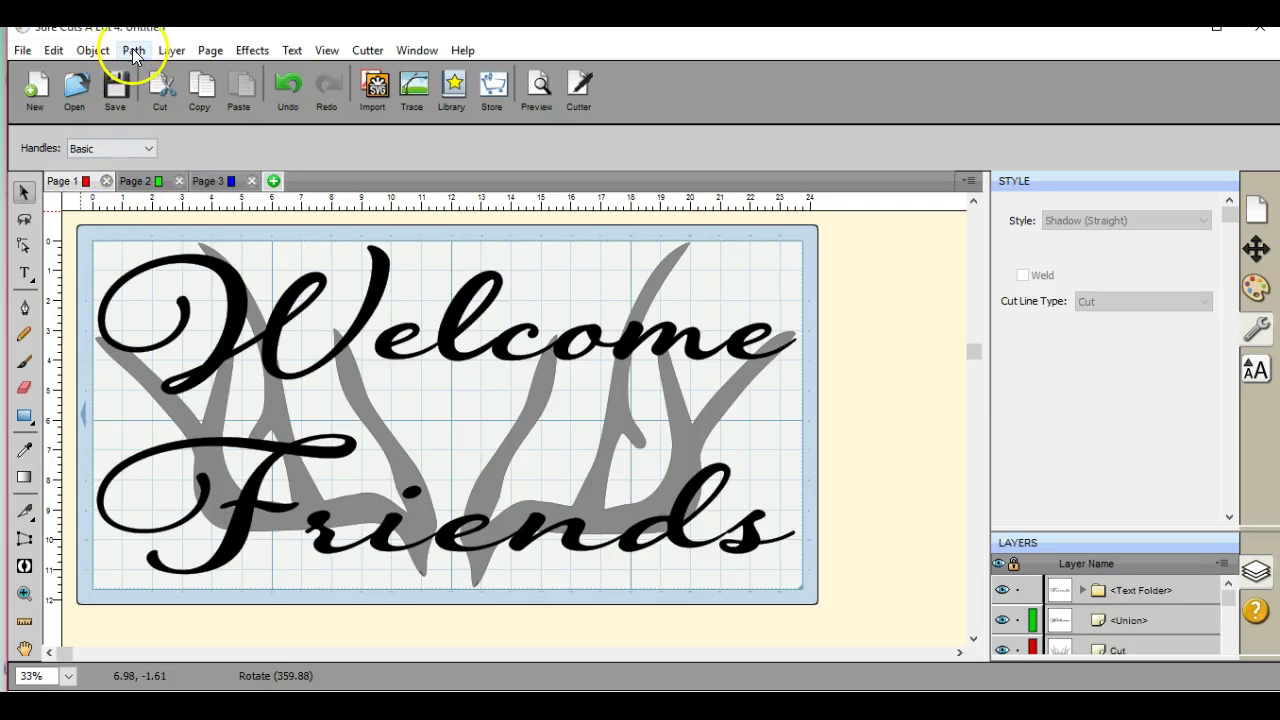
click(92, 52)
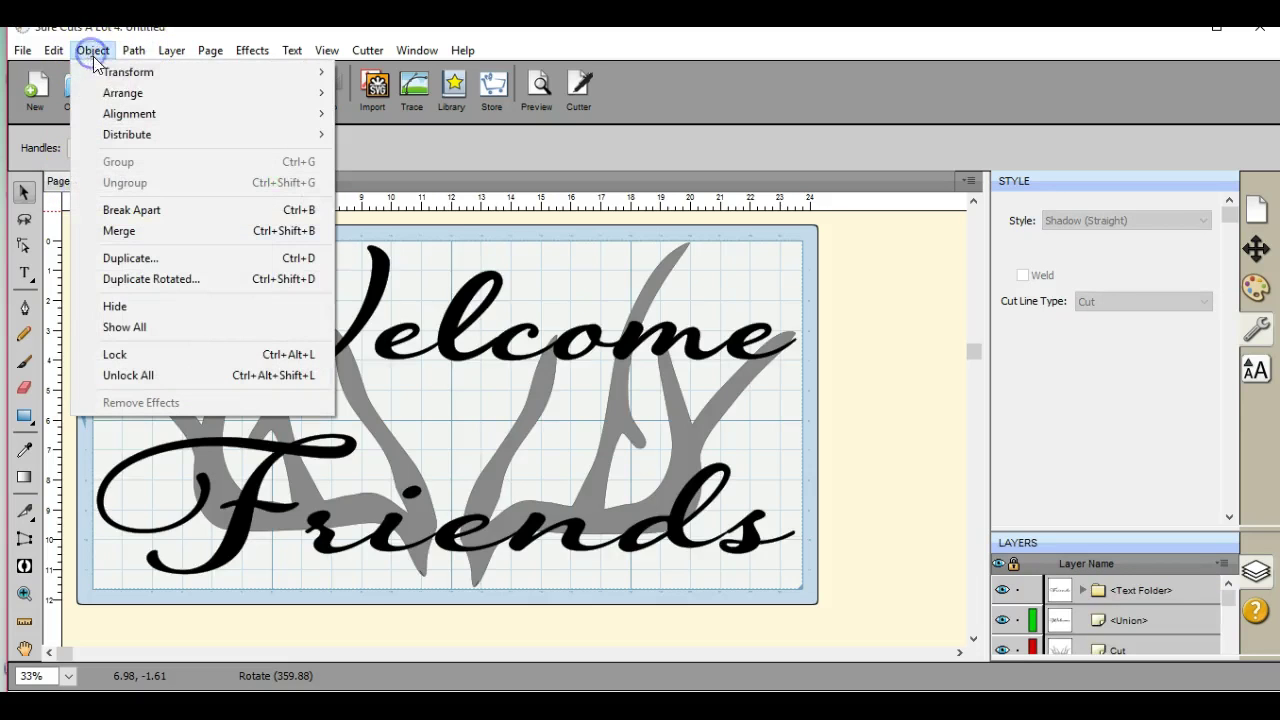
click(428, 148)
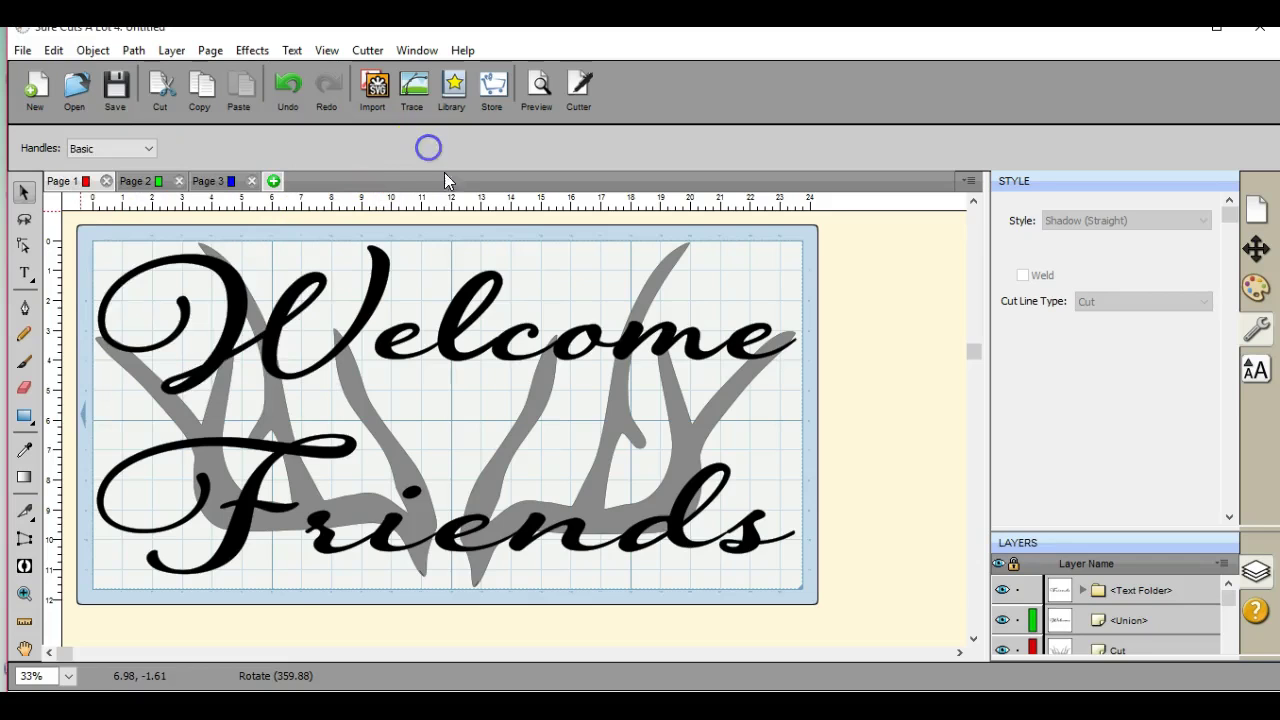
- Nudge Friends' final 's' left to X 20.904 in, closer to the 'd'
click(756, 540)
drag(756, 540, 701, 533)
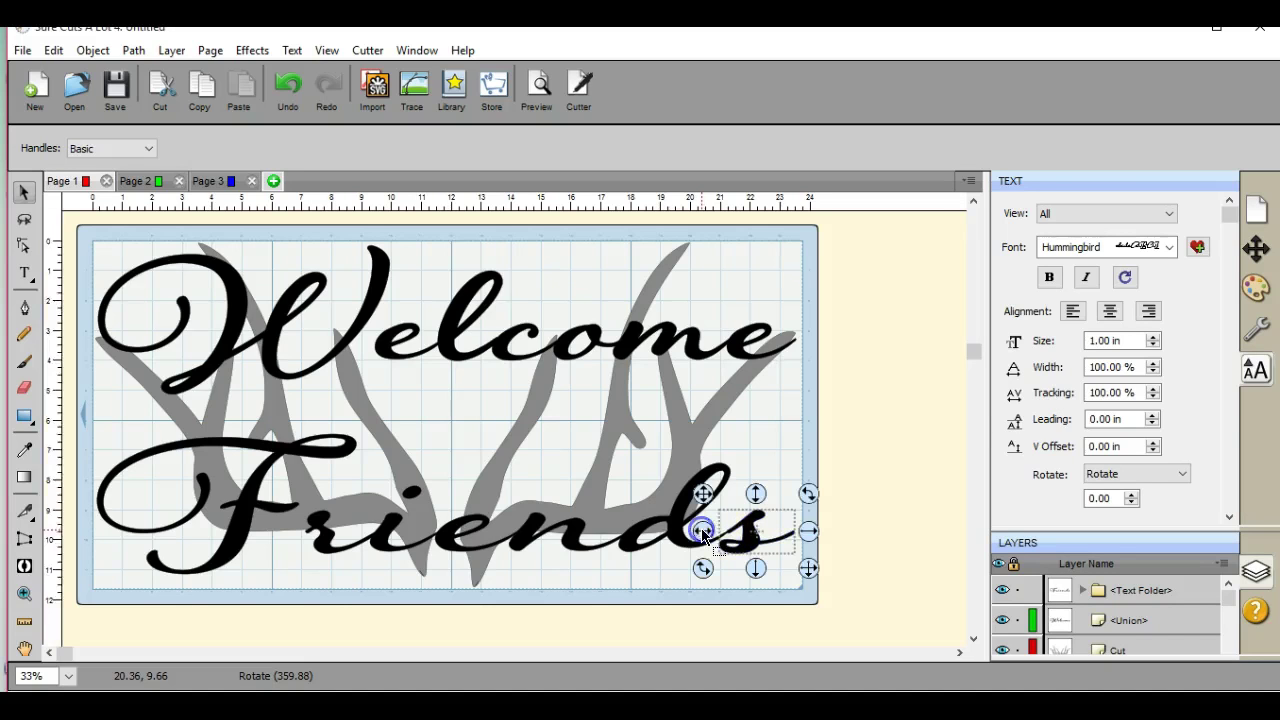
click(1256, 252)
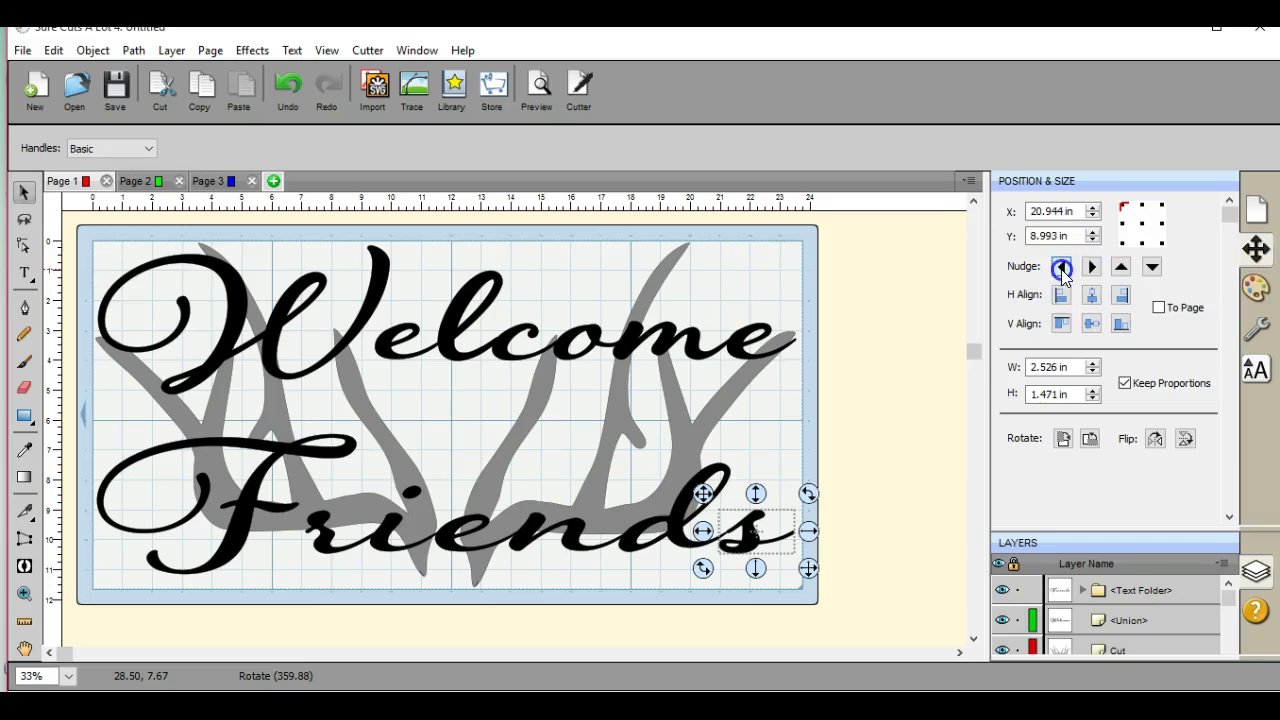
click(1062, 268)
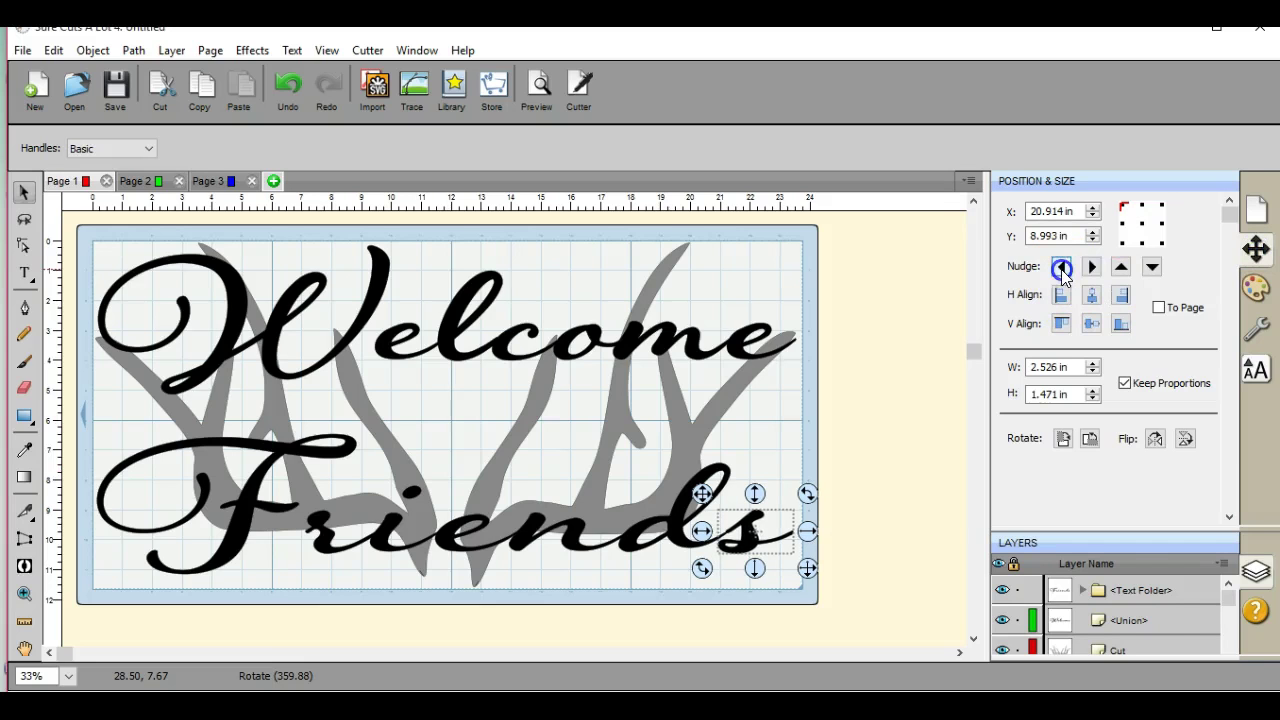
click(882, 538)
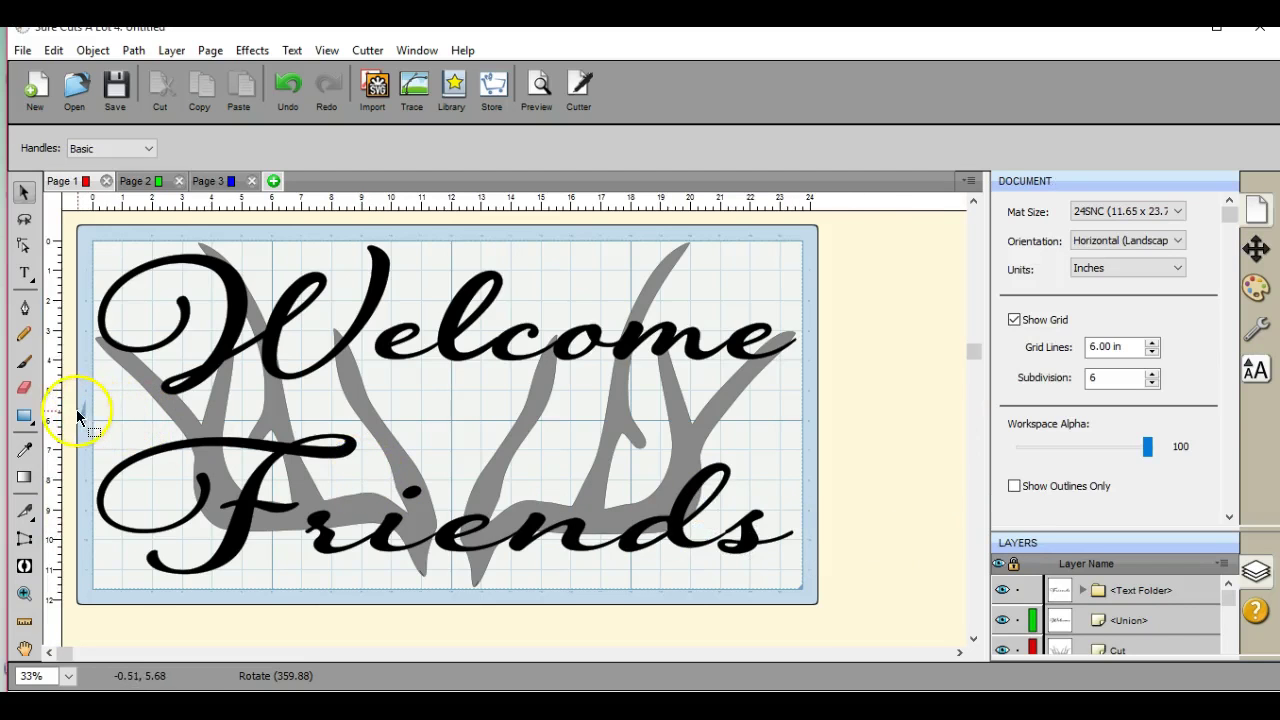
- Marquee-select Friends and unite its letters with Path > Union
drag(75, 414, 864, 625)
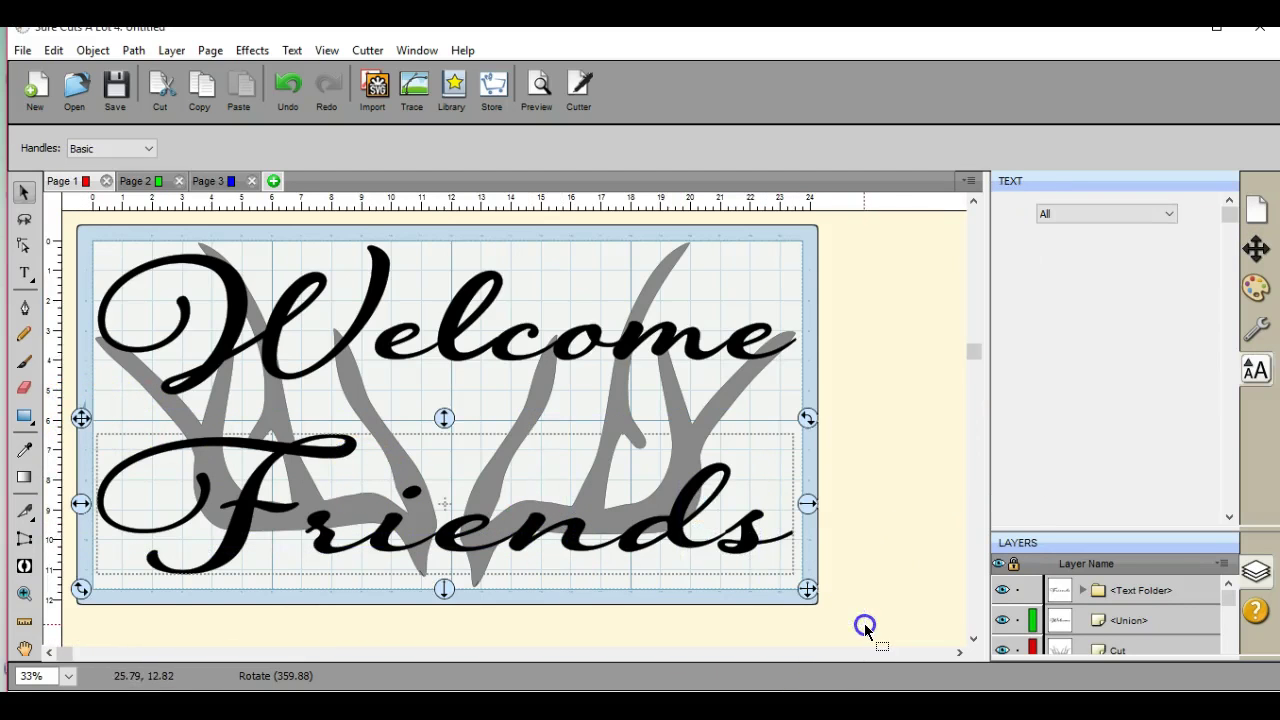
click(133, 50)
click(168, 68)
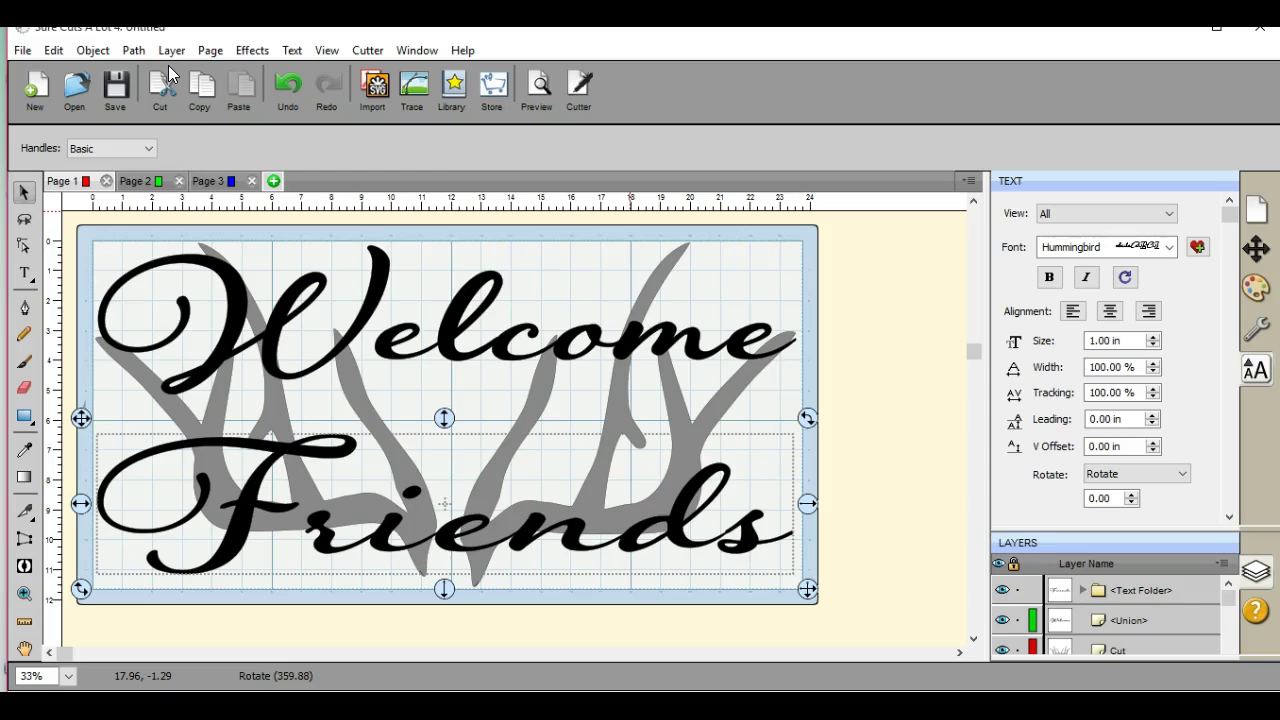
click(443, 551)
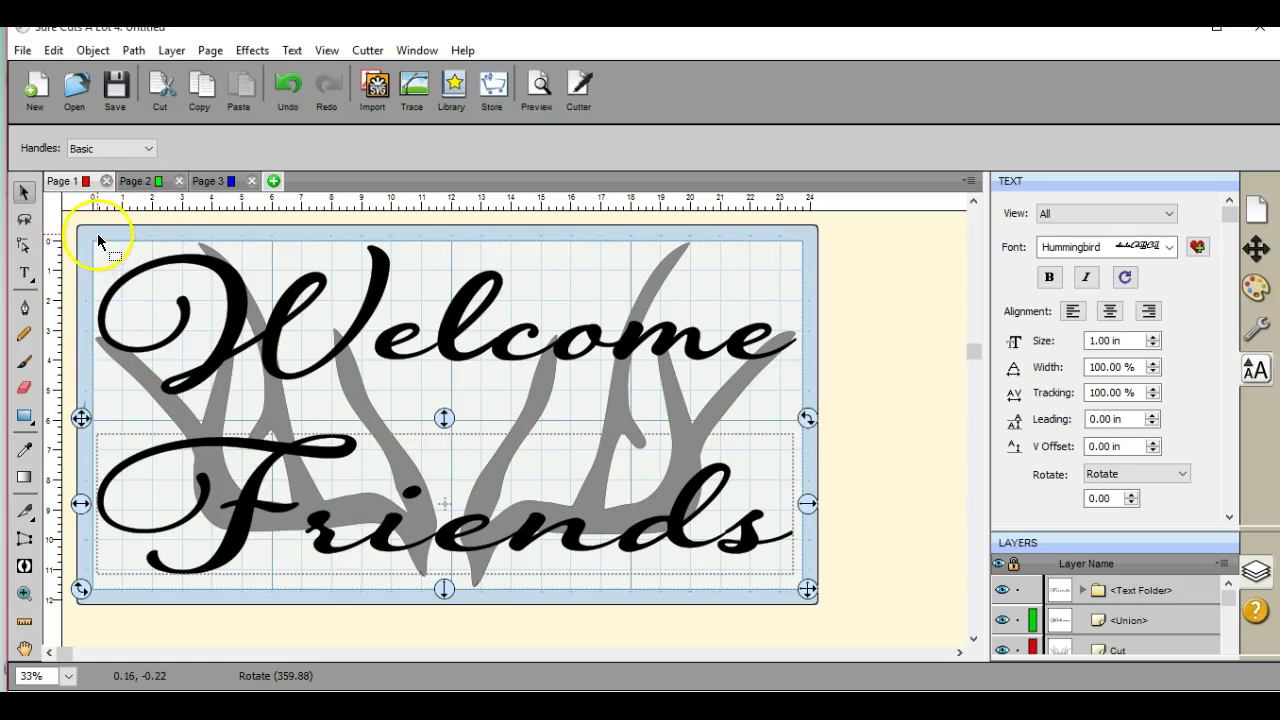
- Send the Welcome layer to Page 2 via Send Layer to Page
drag(97, 236, 799, 589)
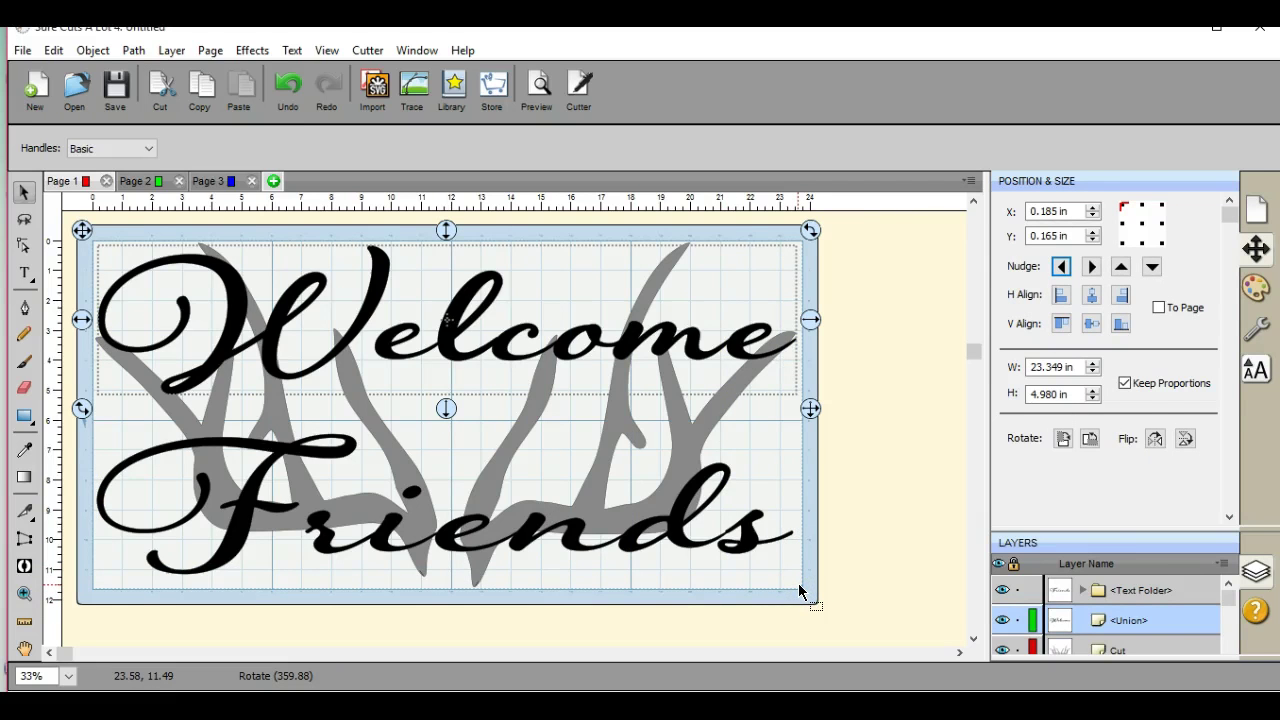
click(1220, 563)
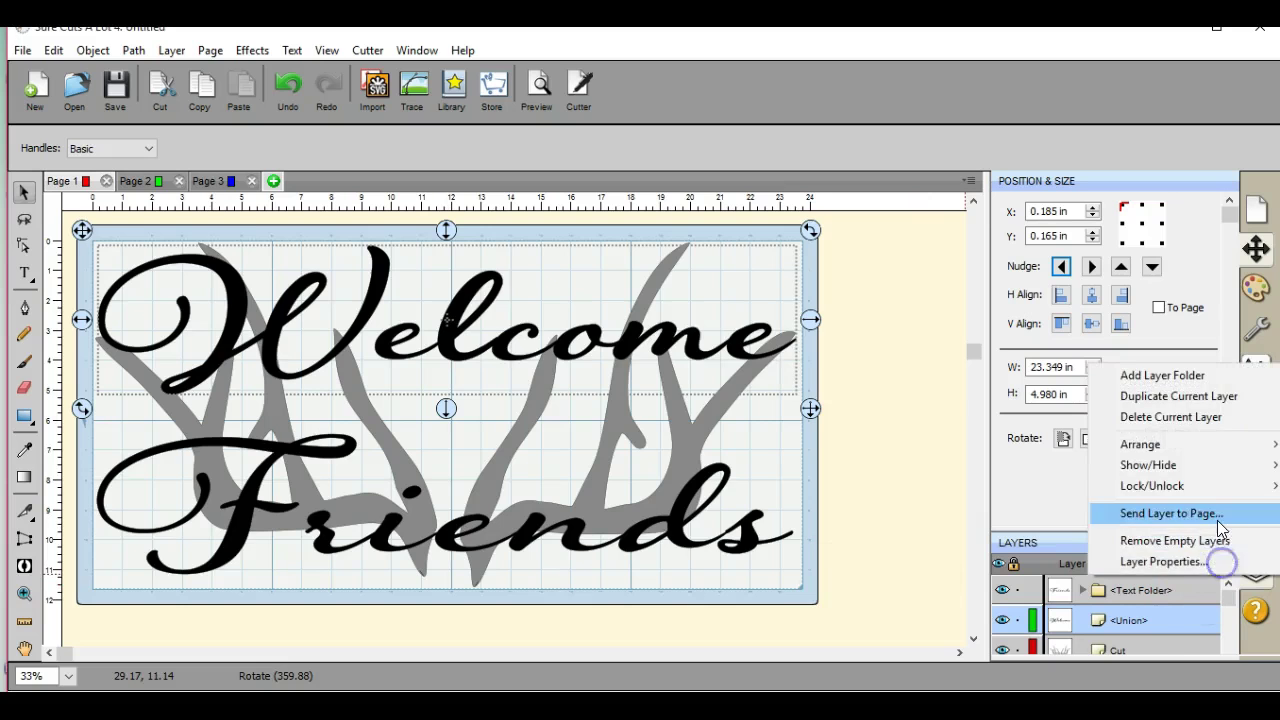
click(1217, 518)
click(756, 425)
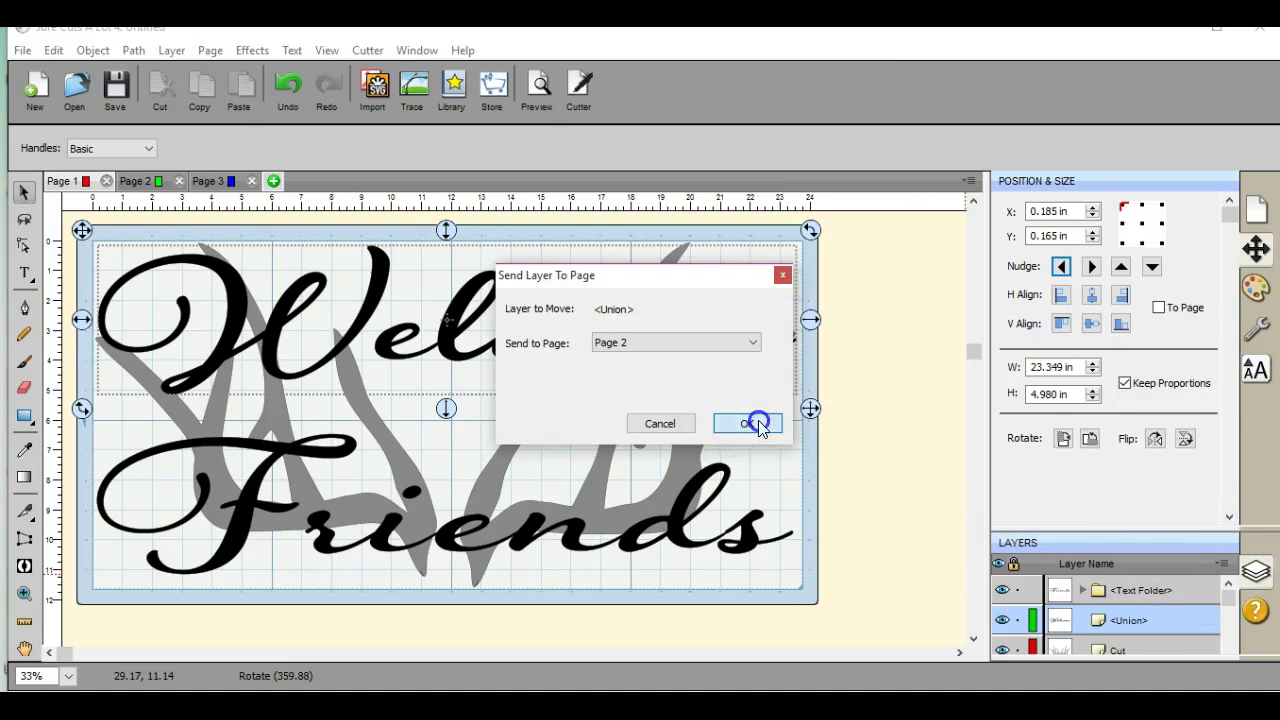
- Send the Friends layer to Page 2 as well and view Page 2
click(682, 530)
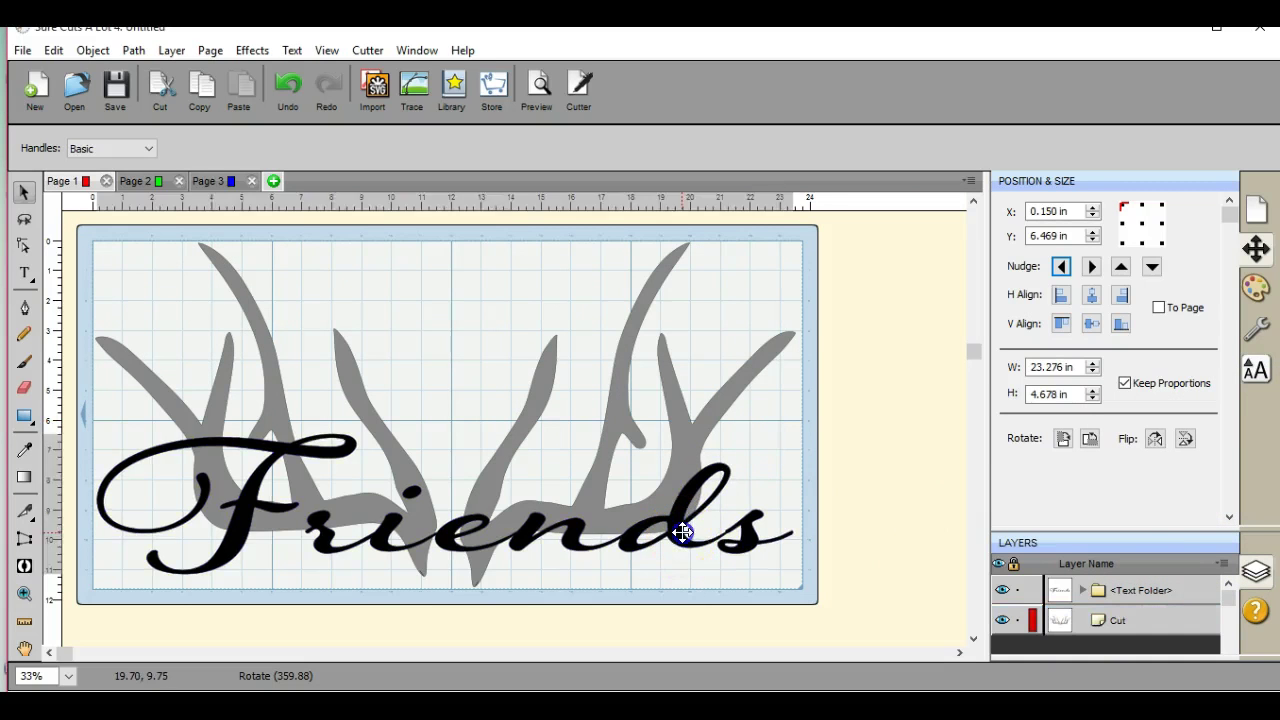
click(1220, 562)
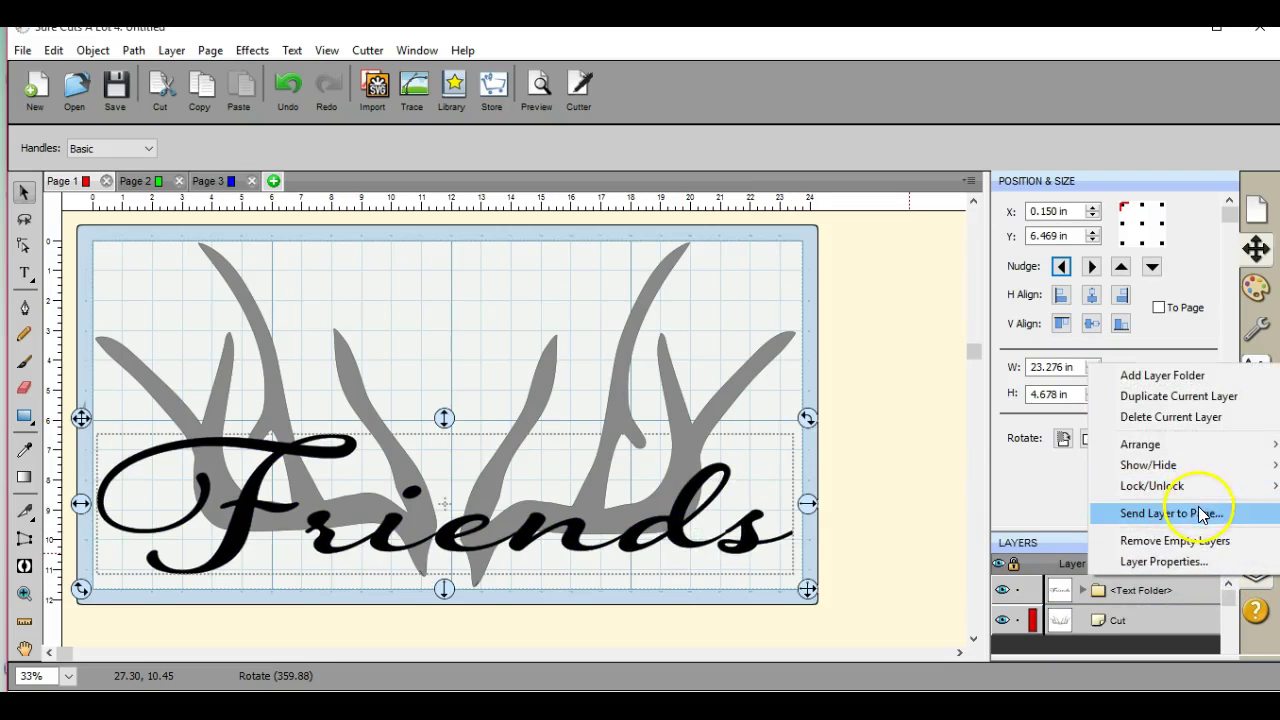
click(1203, 515)
click(749, 424)
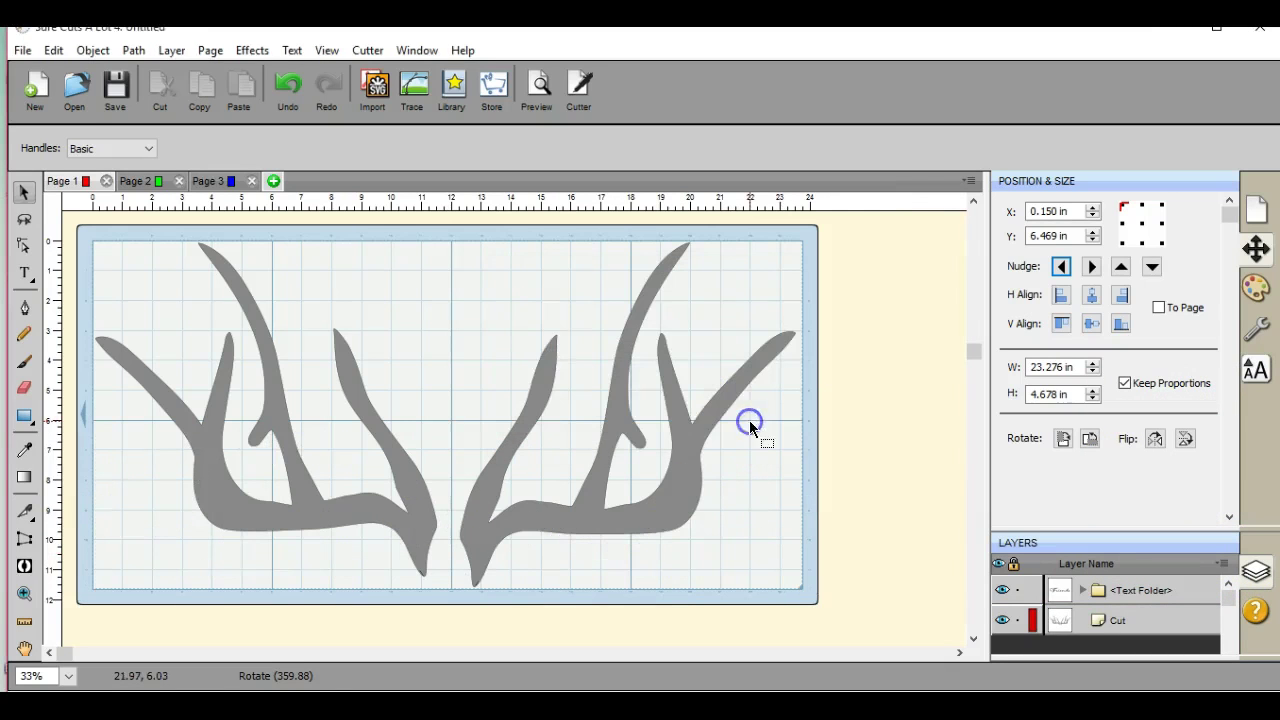
click(145, 184)
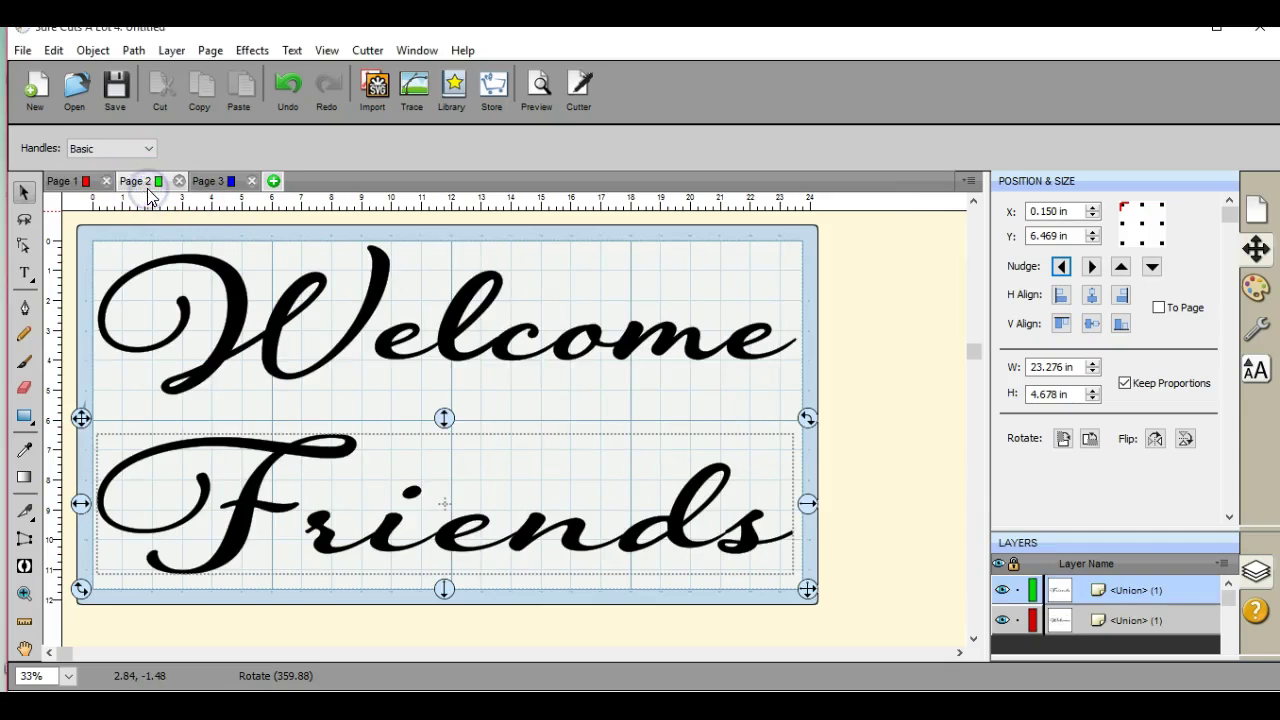
- Export the Welcome Friends page as WELCOME.fcm, then switch to the blank Page 3
click(22, 50)
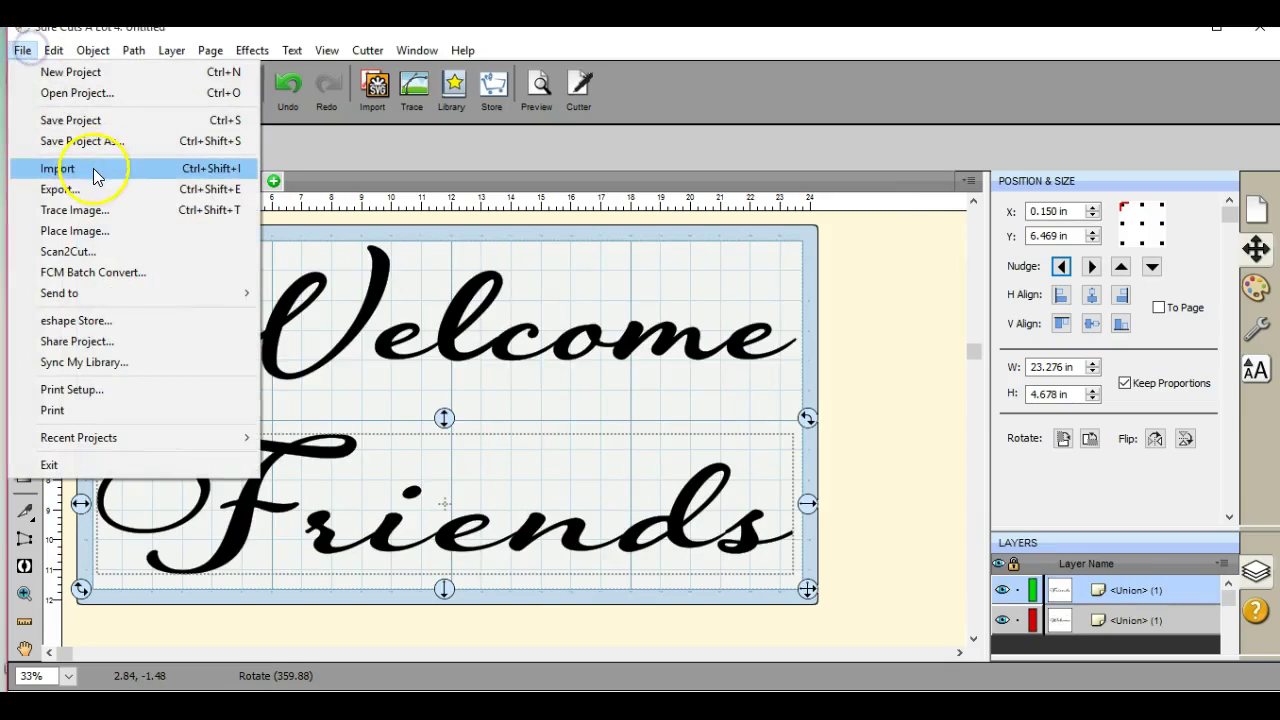
click(98, 195)
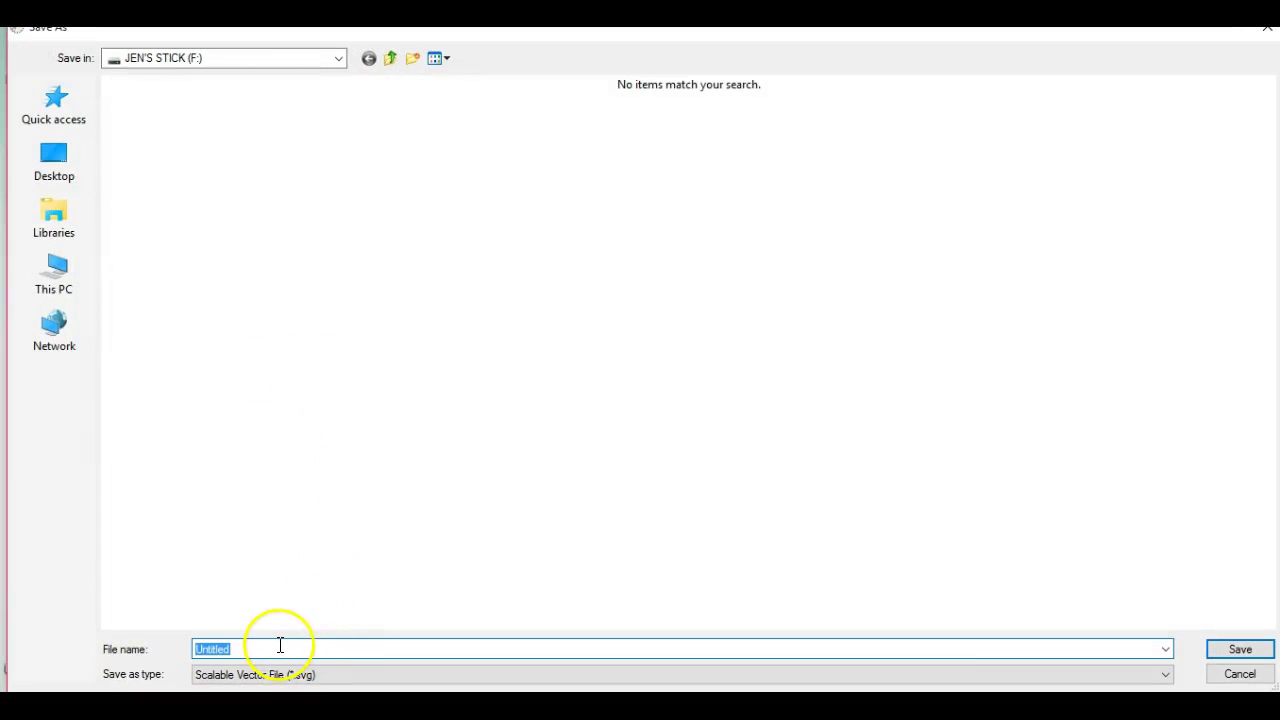
click(326, 676)
click(328, 658)
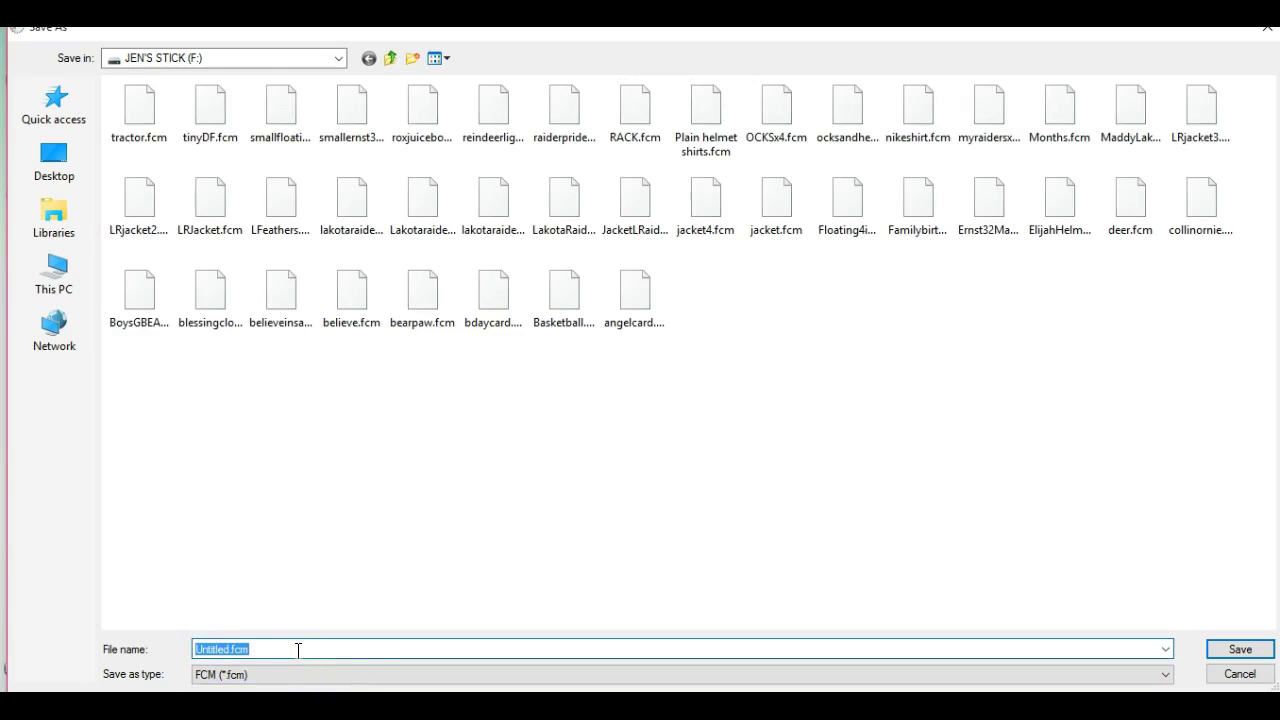
text(WELCOME)
key(Return)
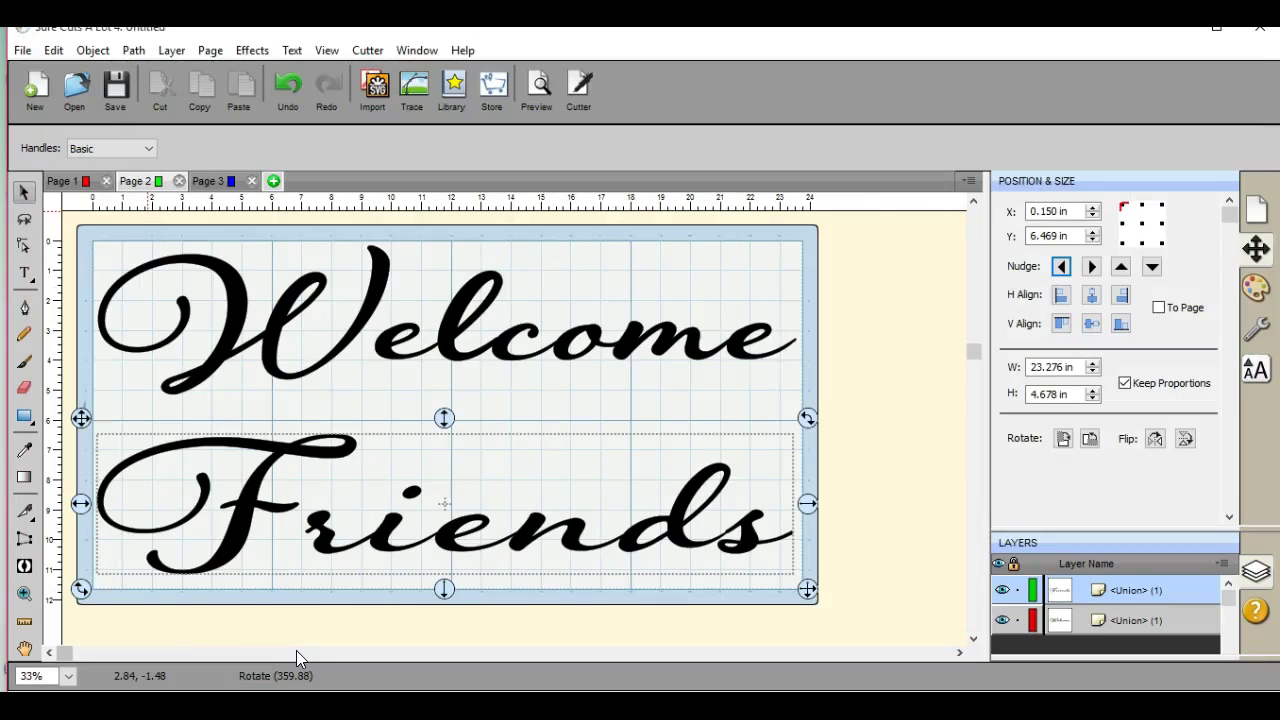
click(245, 440)
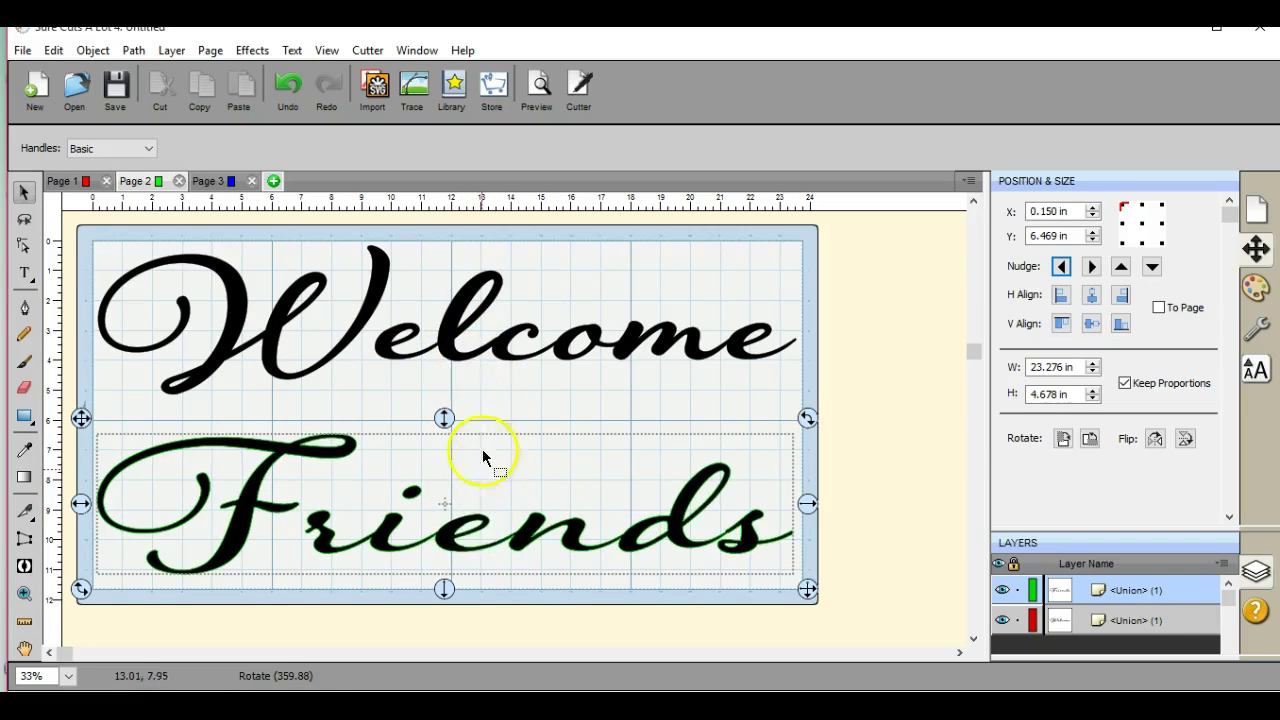
click(231, 190)
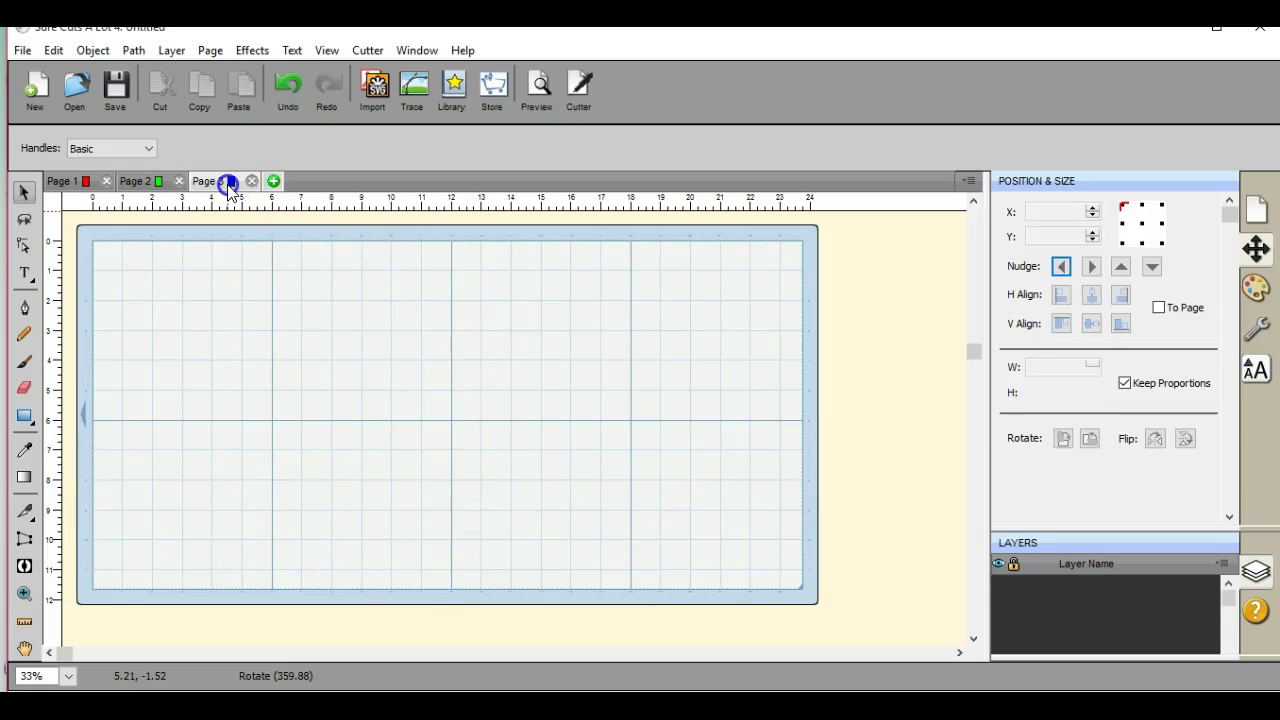
- With the Selection tool, show Page 1 and deselect the antler outline
click(24, 273)
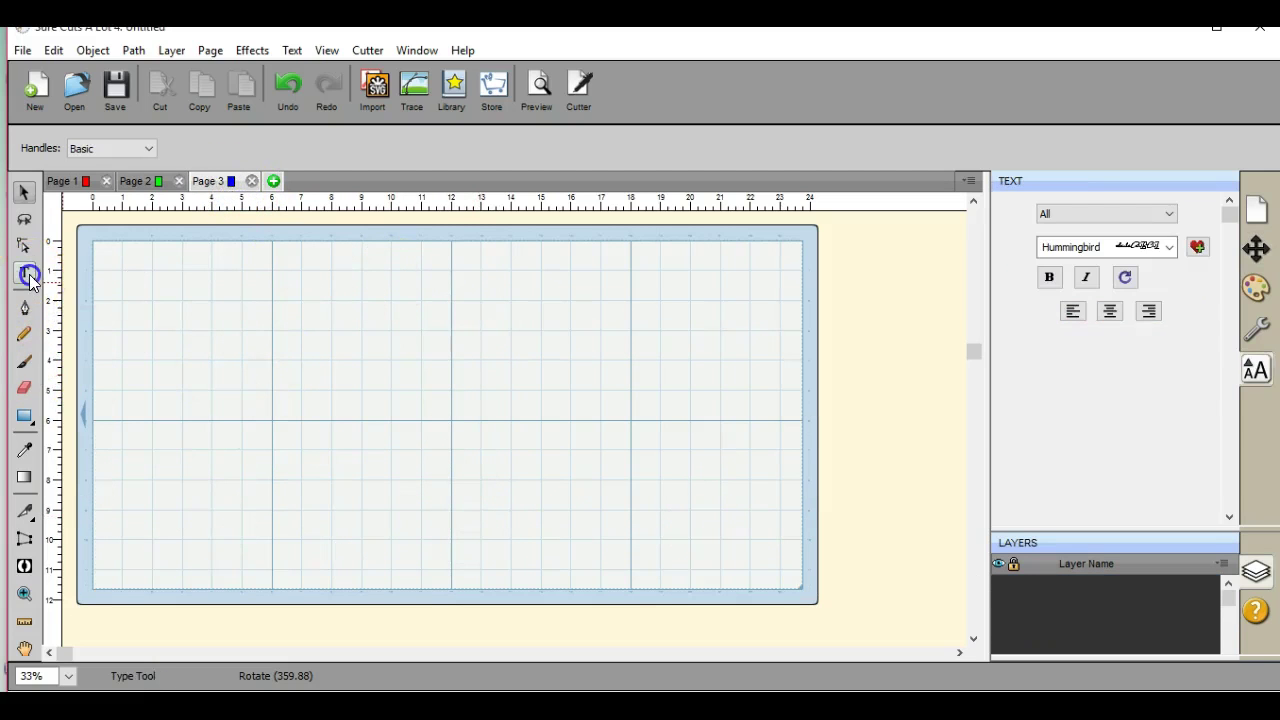
click(24, 191)
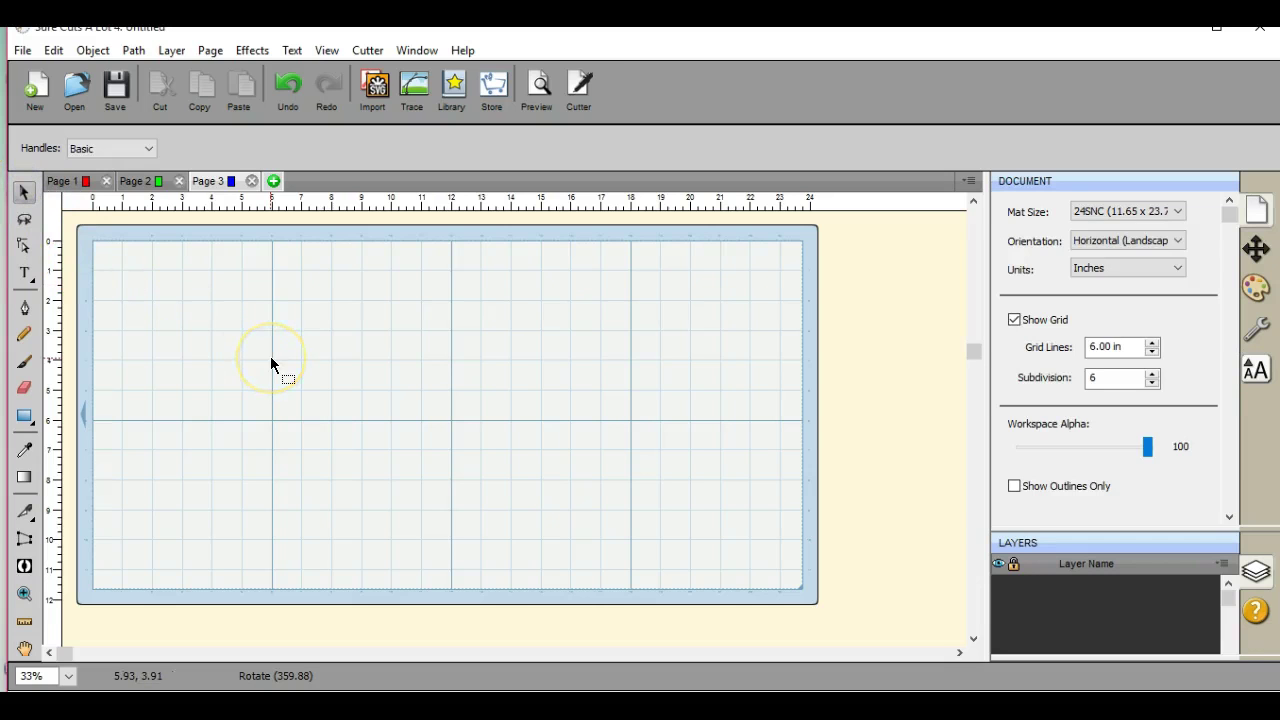
click(84, 178)
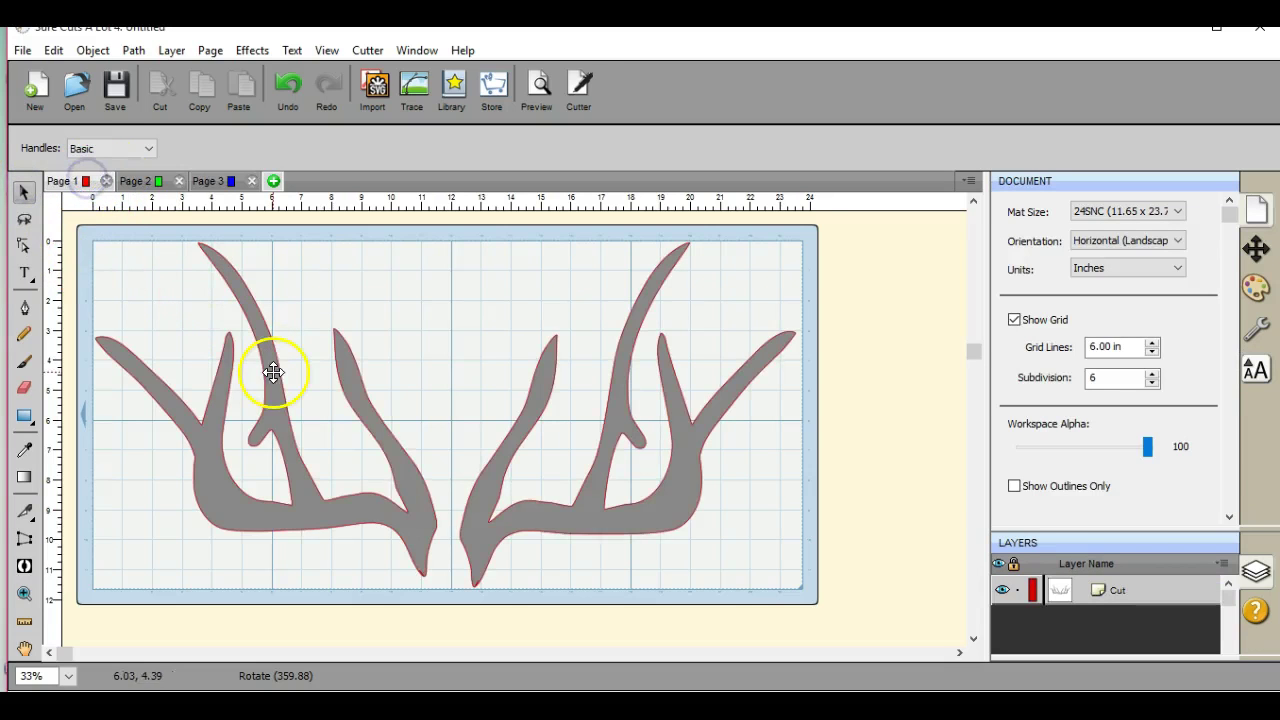
click(300, 400)
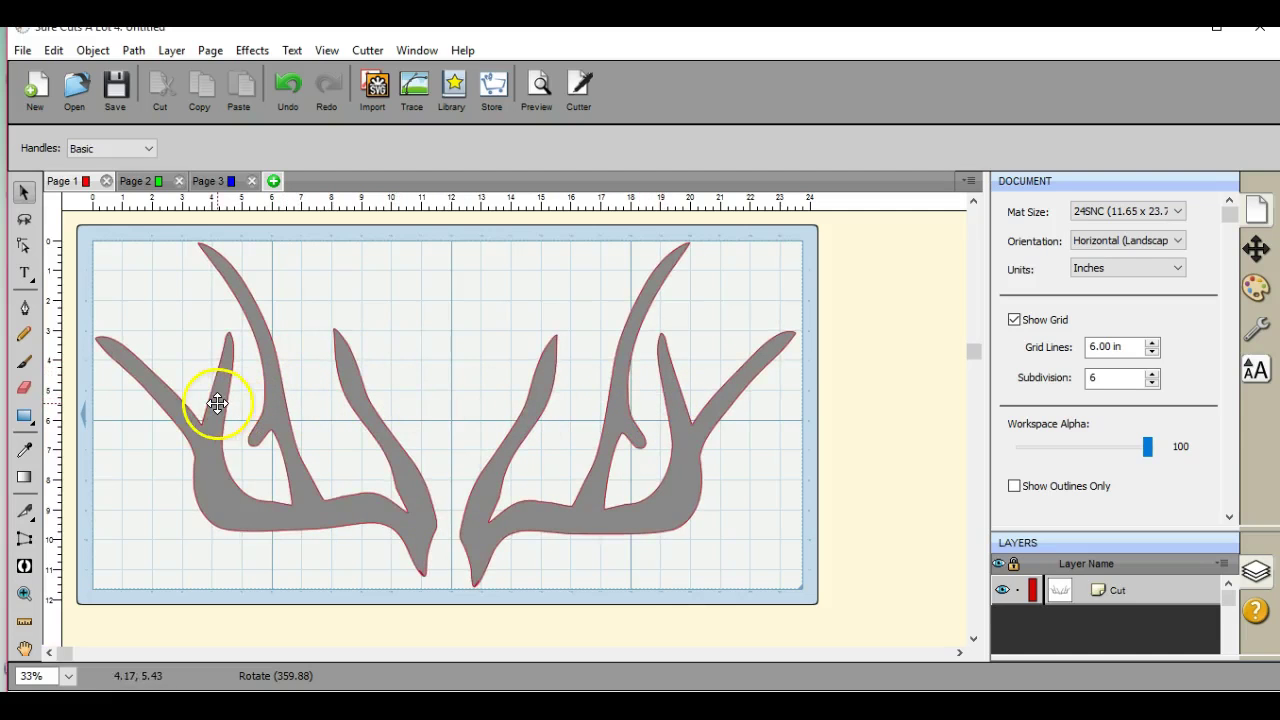
- Type the name as a new Hummingbird text object over the left antler
click(25, 272)
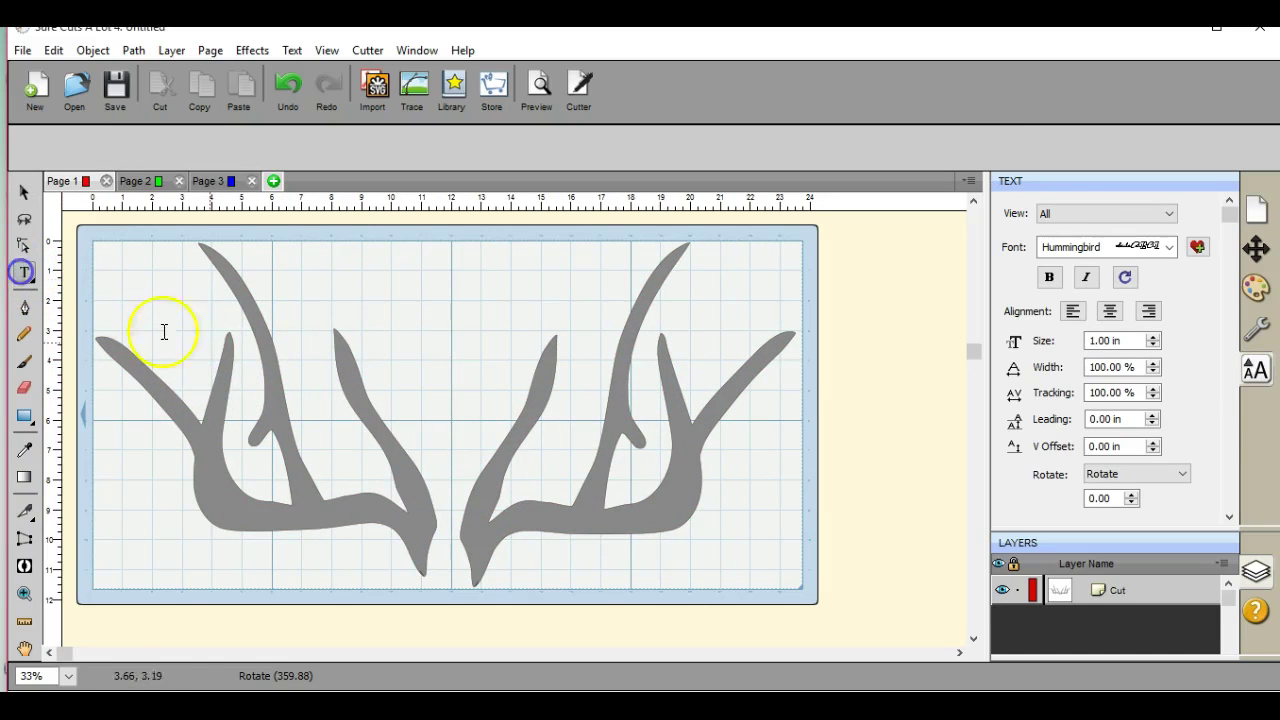
click(228, 390)
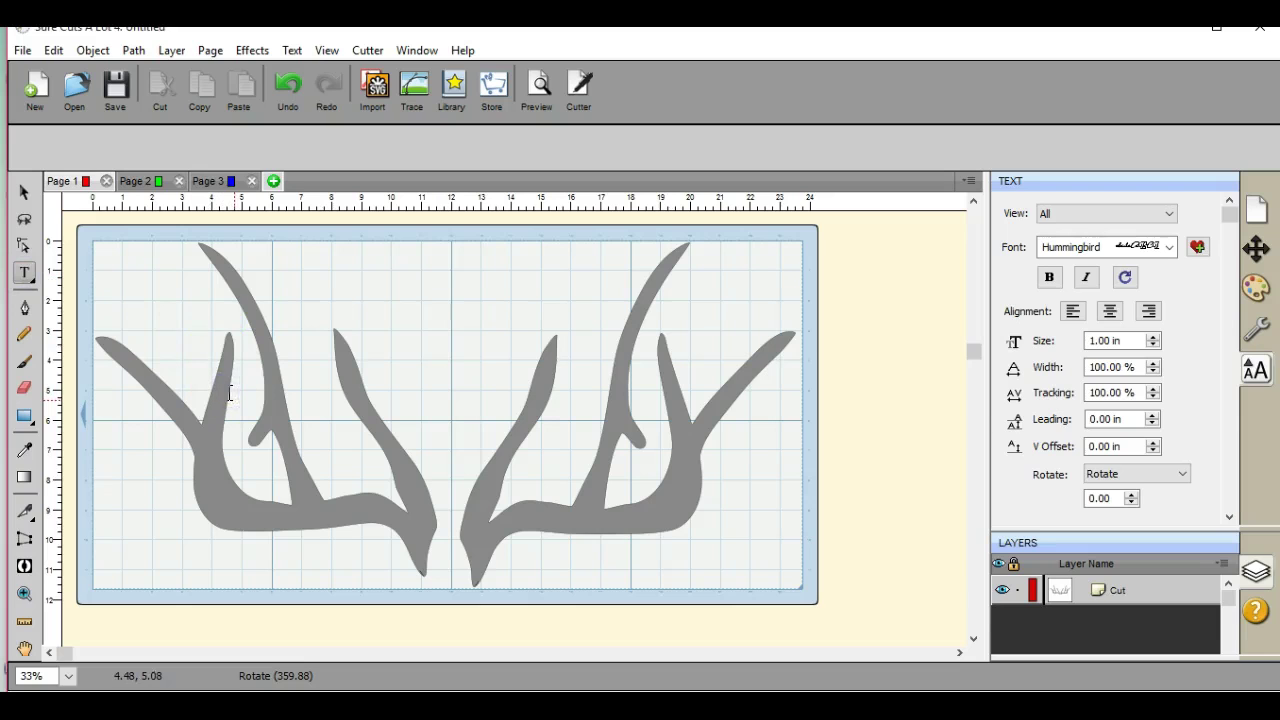
text(Ernst)
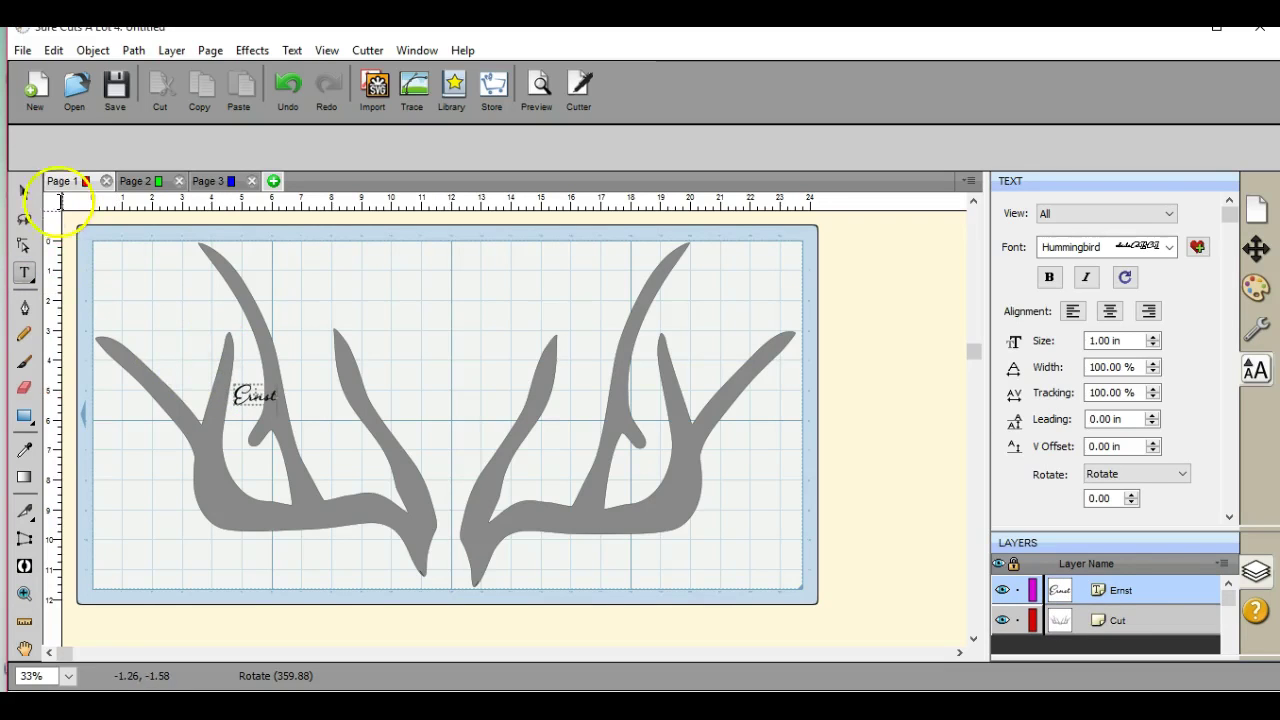
- Enlarge the name text across both antlers and nudge it slightly upward
click(24, 191)
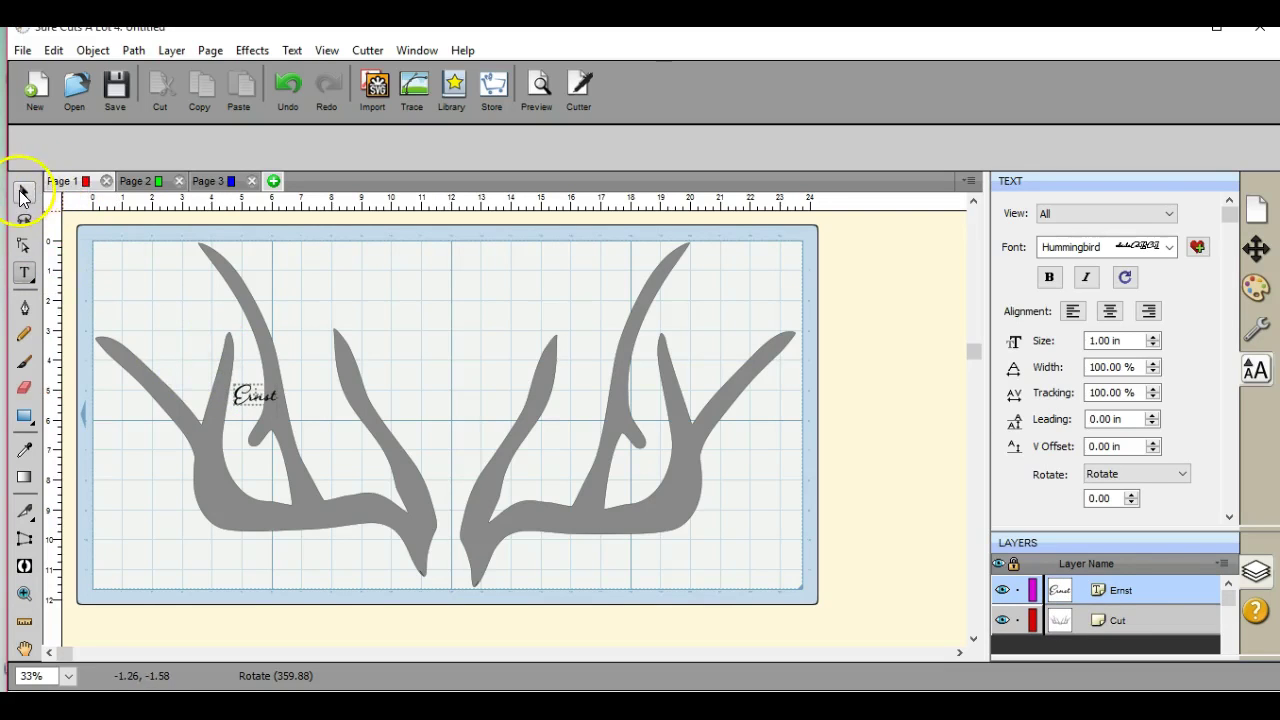
drag(218, 368, 214, 354)
drag(277, 423, 685, 518)
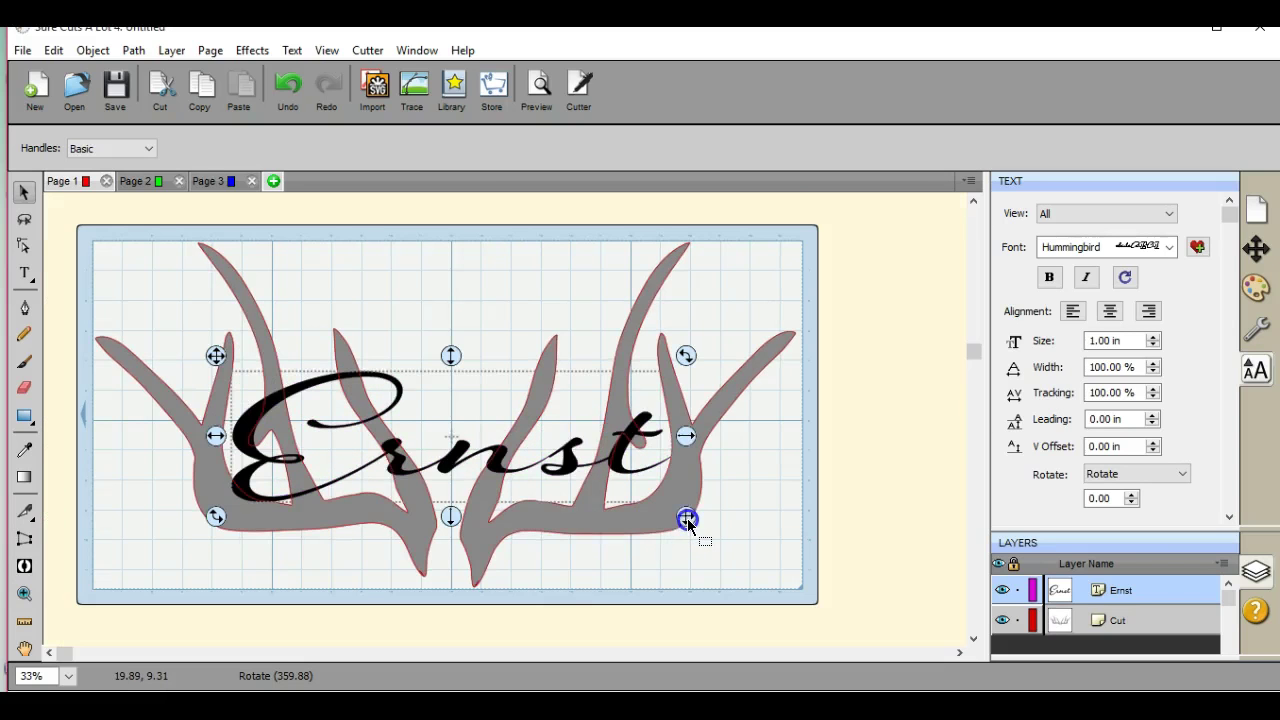
click(446, 354)
drag(446, 354, 444, 343)
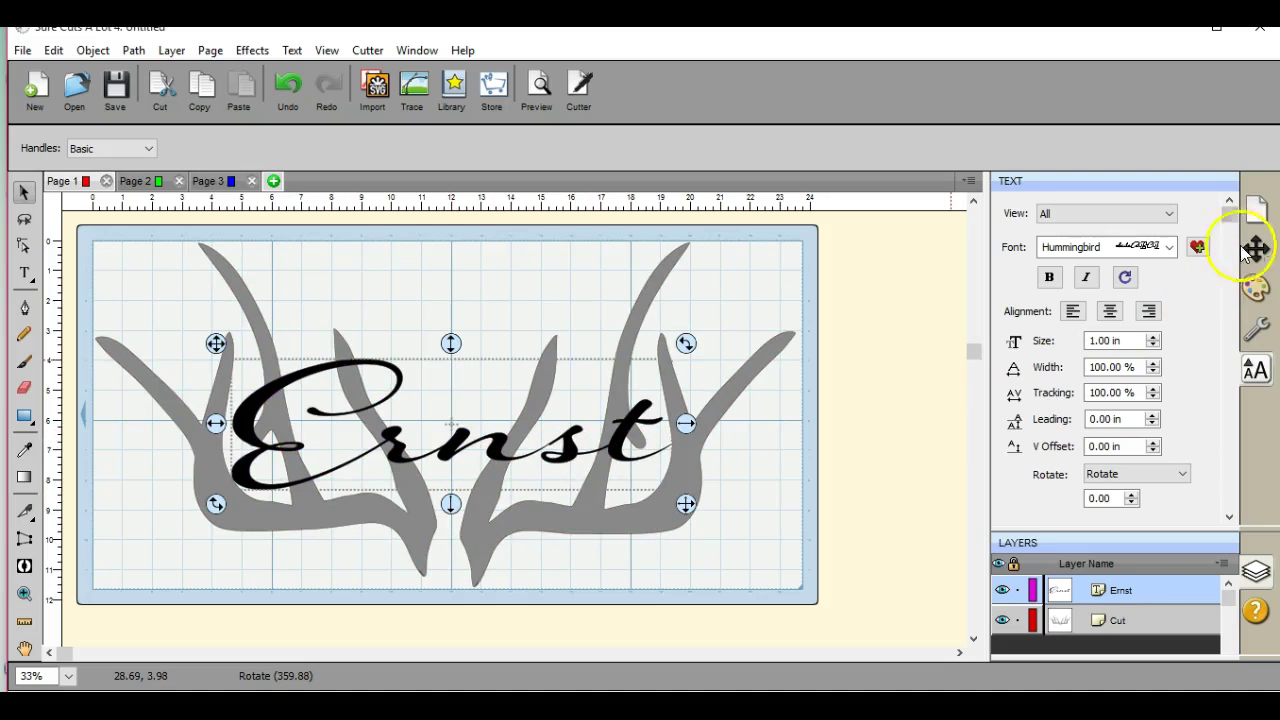
- Give the name the Shadow (Straight) style and union its letters into one path
click(1256, 330)
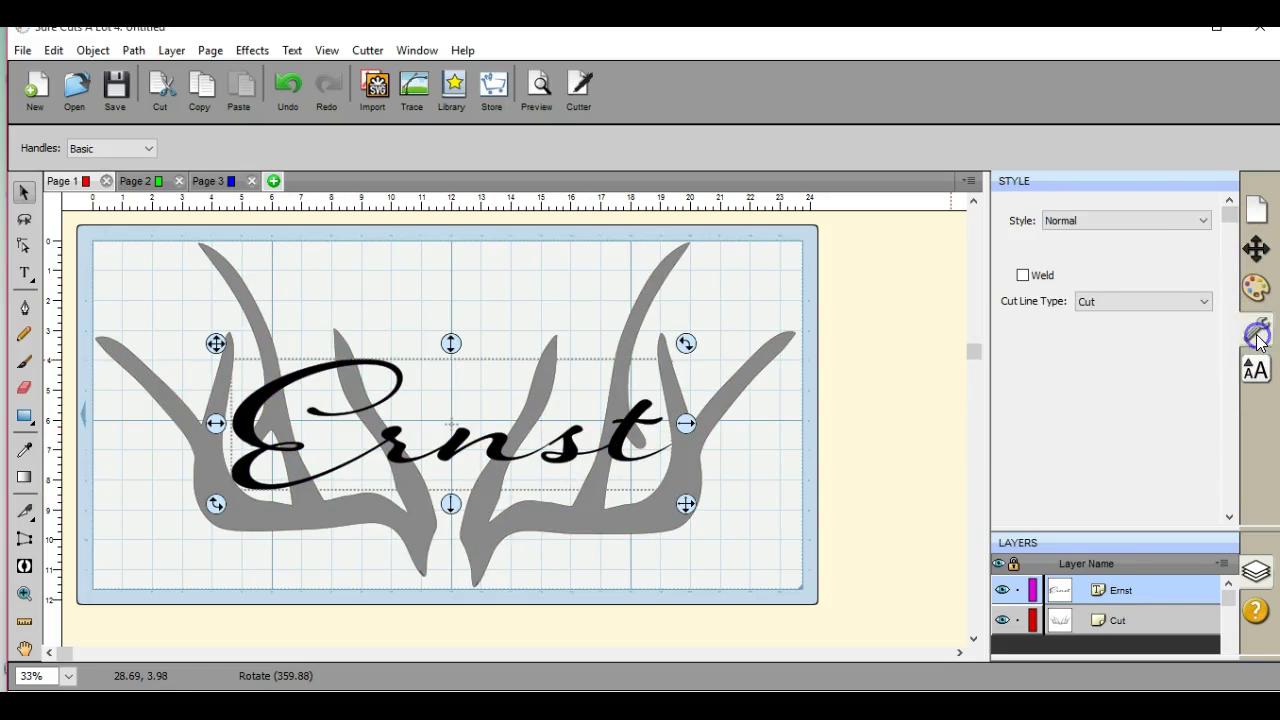
click(1203, 220)
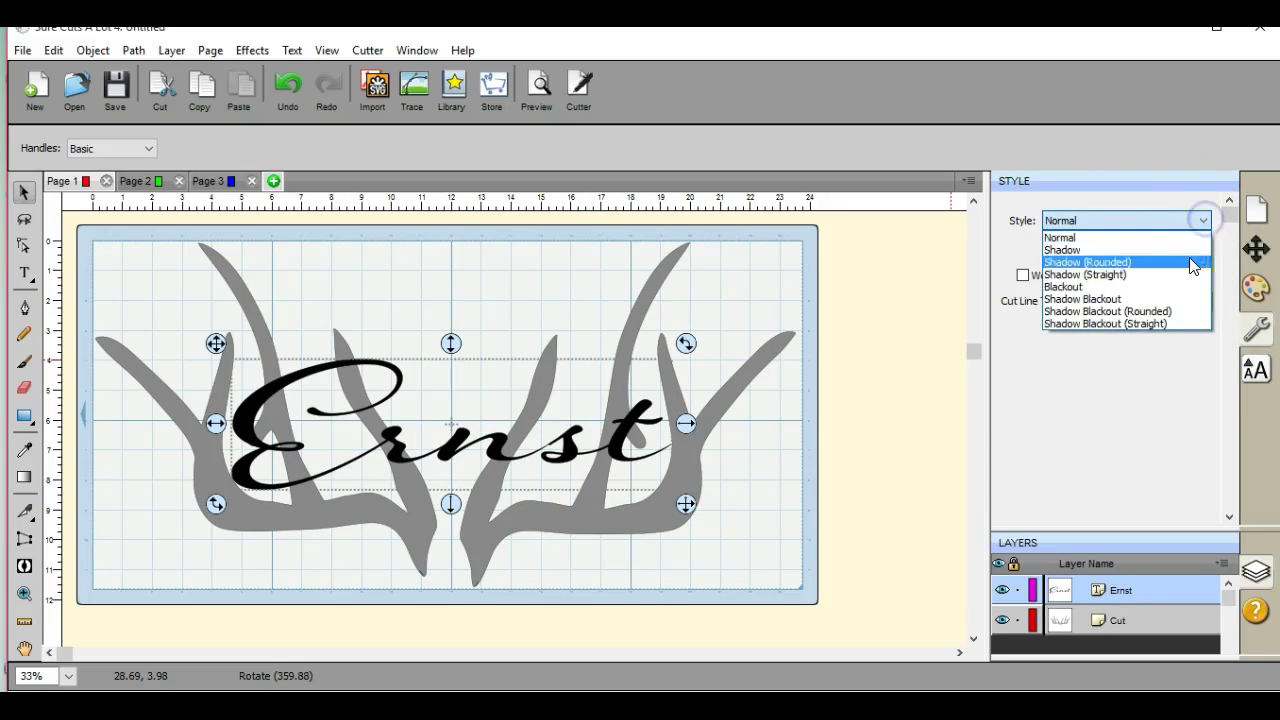
click(1174, 276)
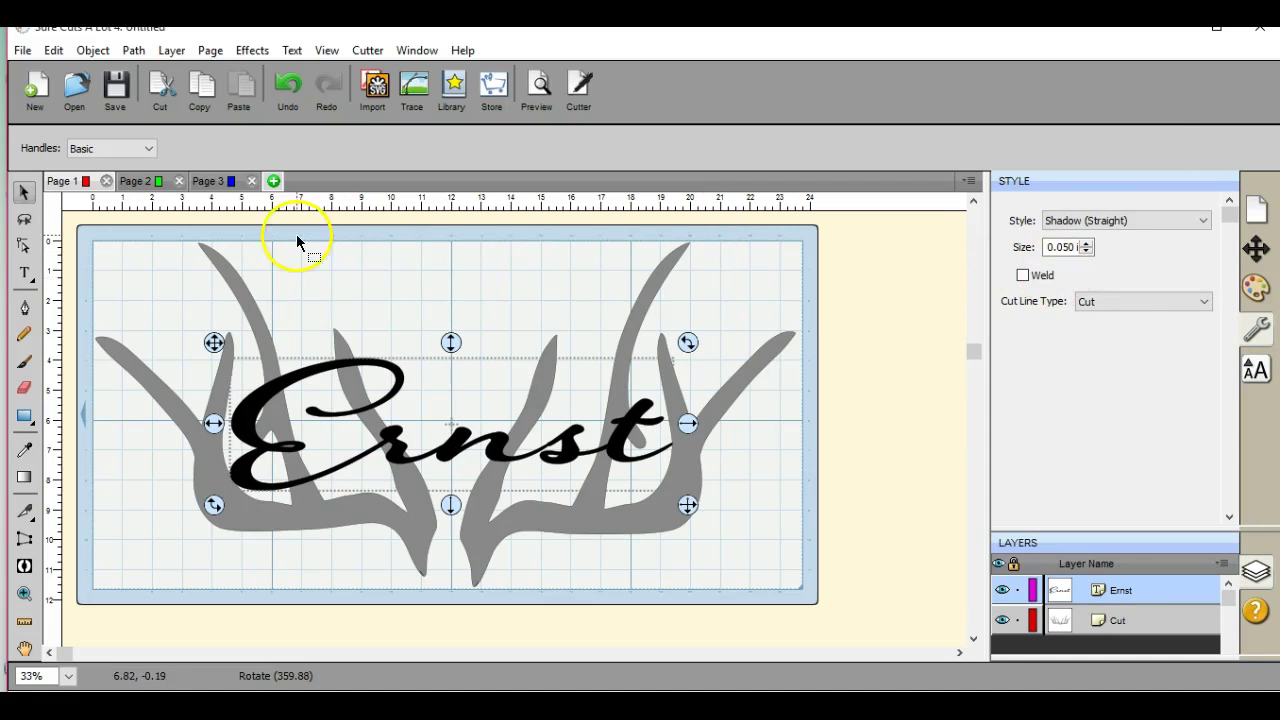
click(133, 50)
click(168, 78)
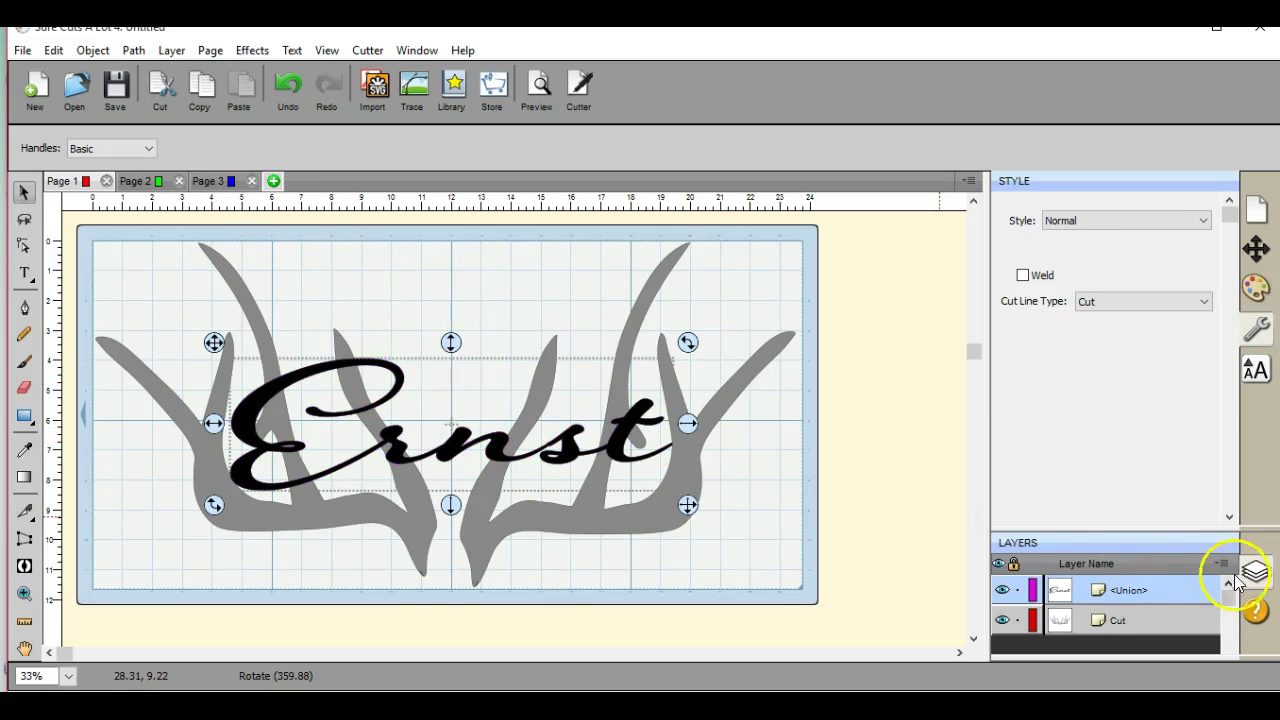
- Send the united name layer to Page 3
click(1221, 566)
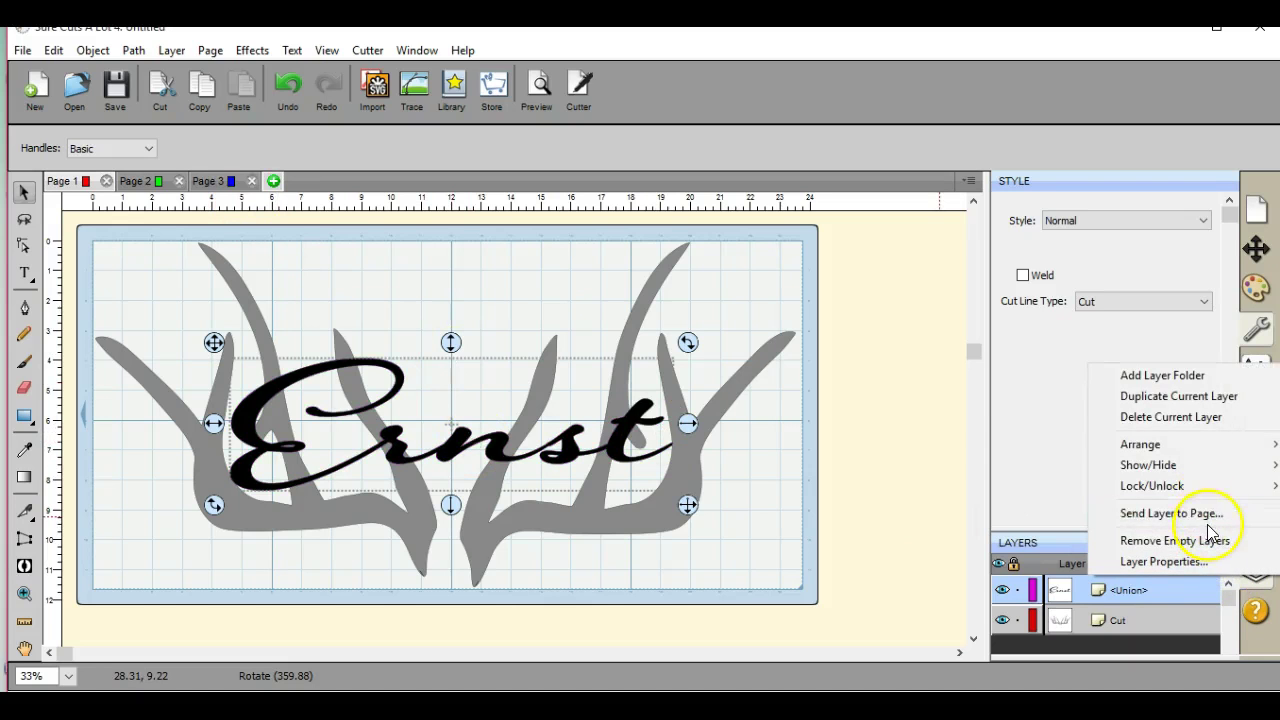
click(1209, 520)
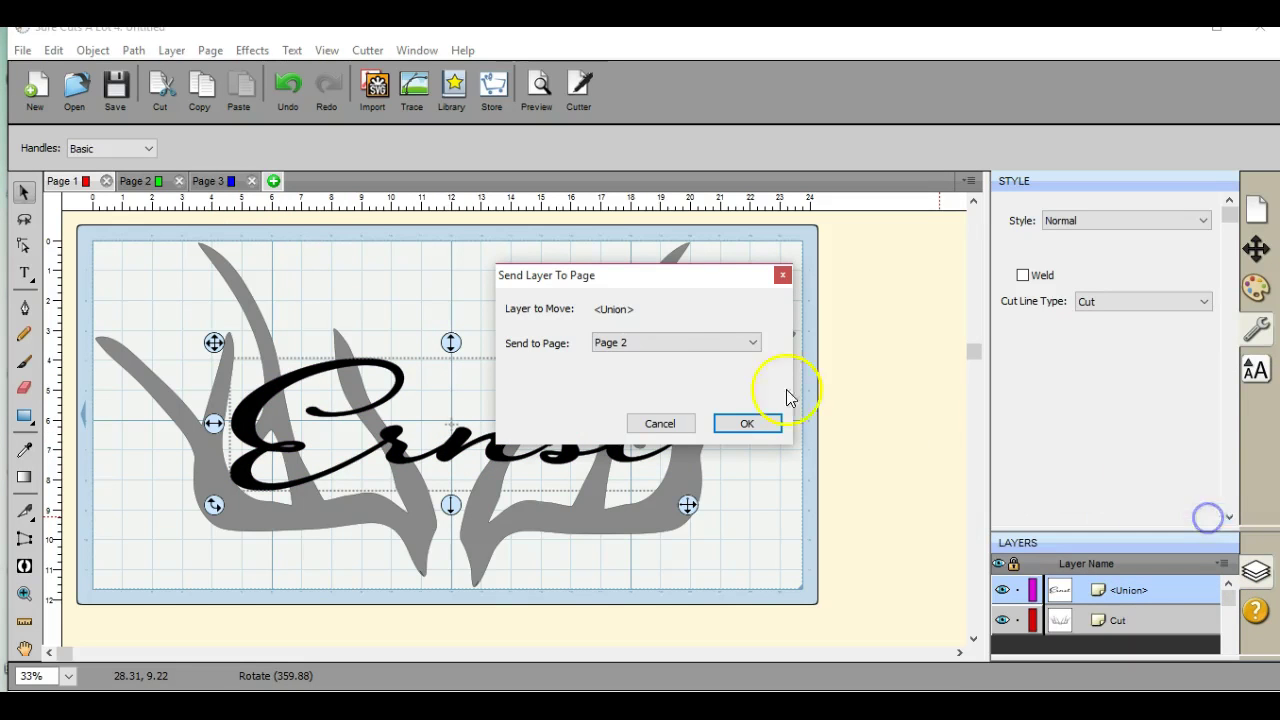
click(756, 342)
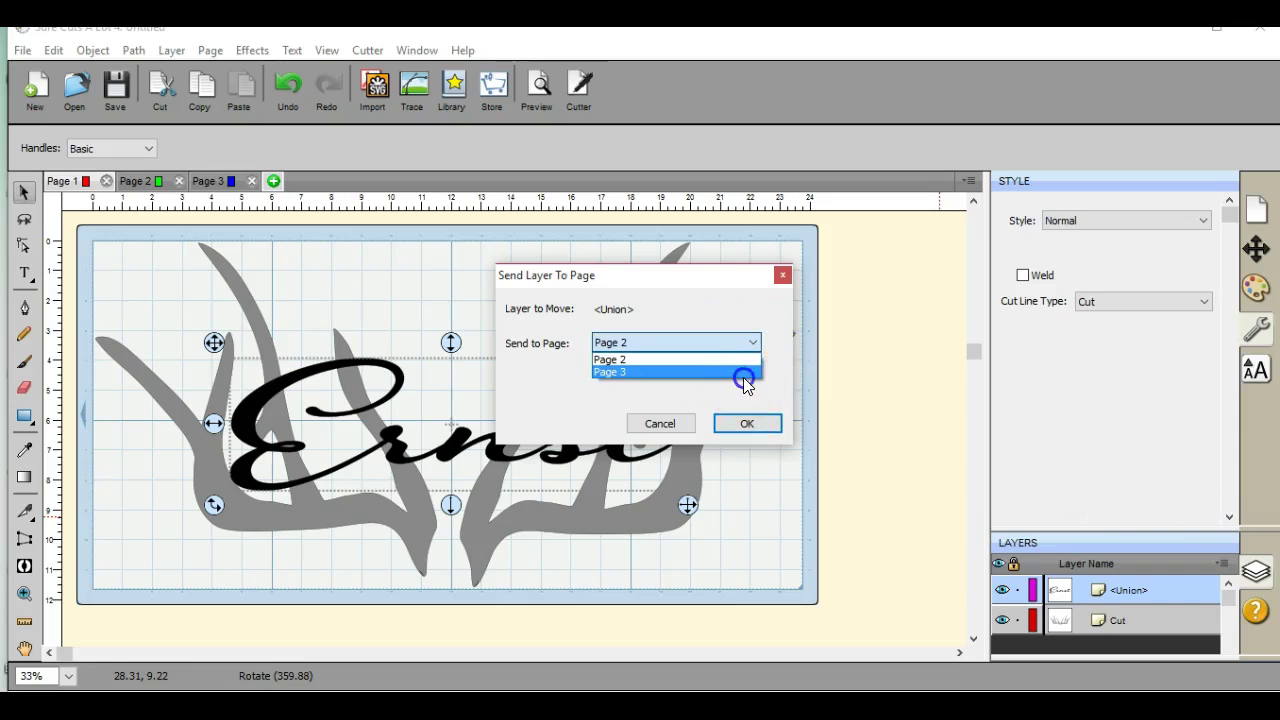
click(742, 372)
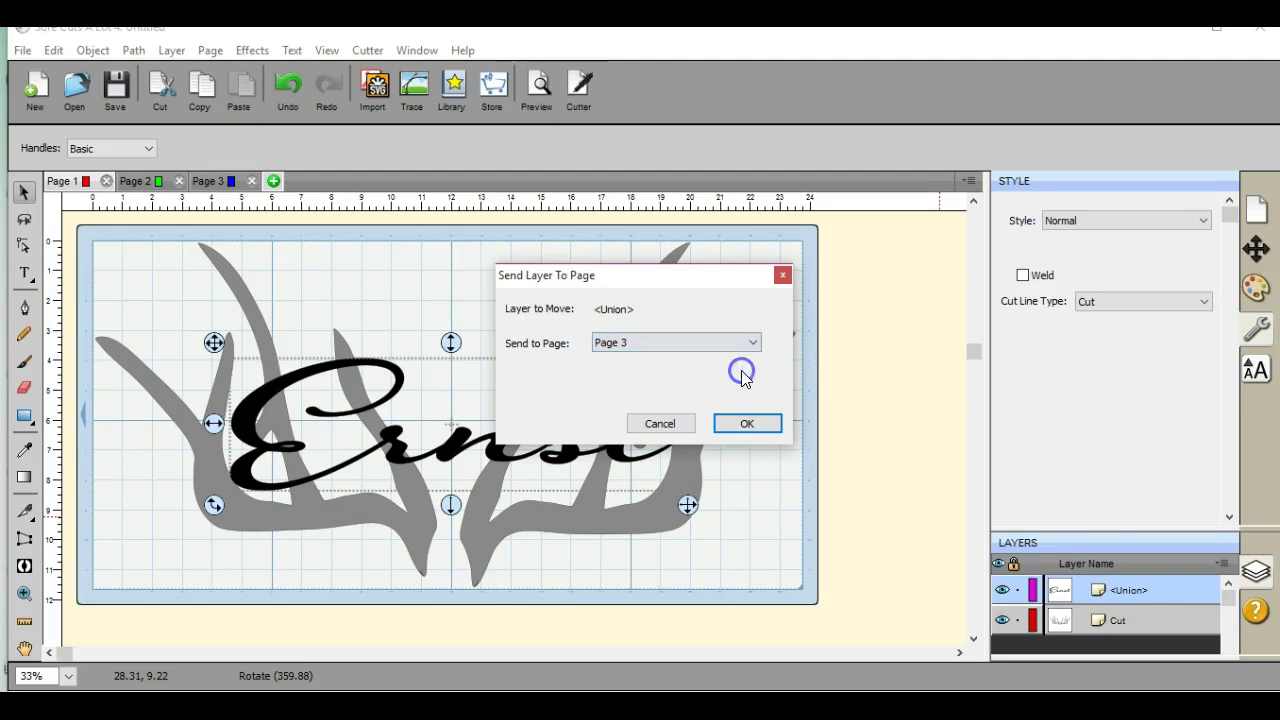
click(749, 424)
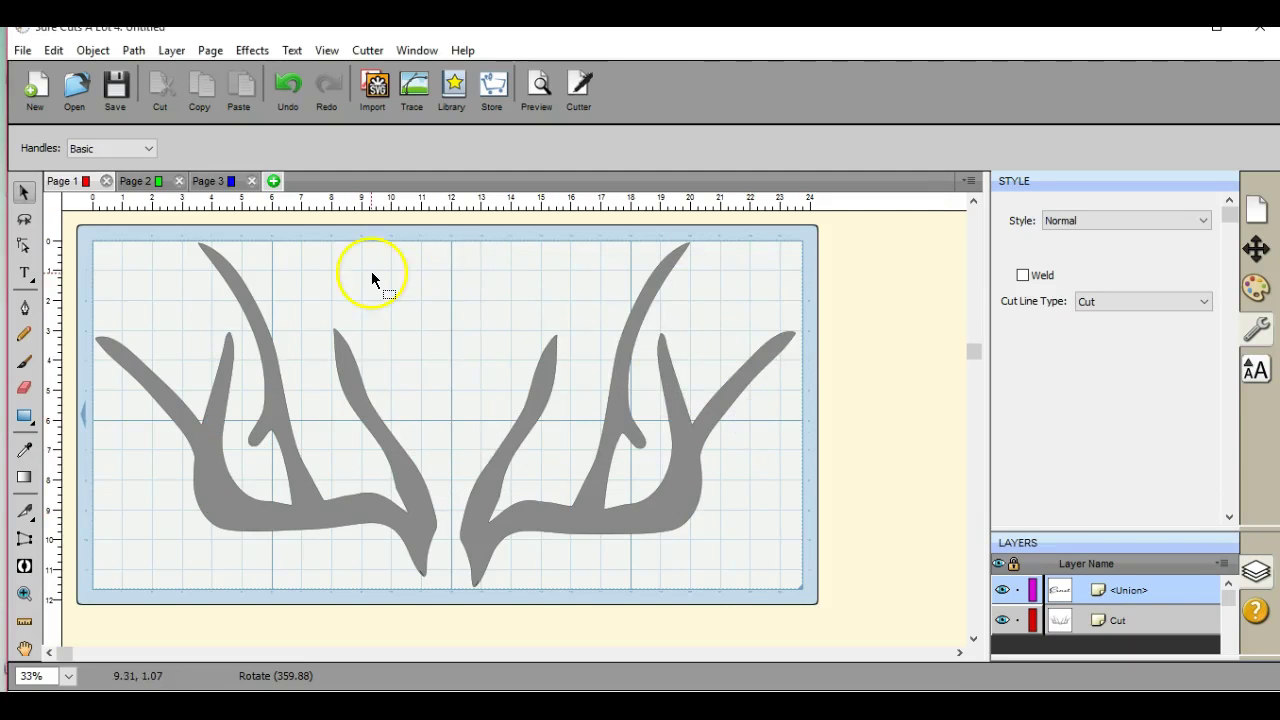
- Export Page 3's name design in FCM format under a new file name
click(220, 181)
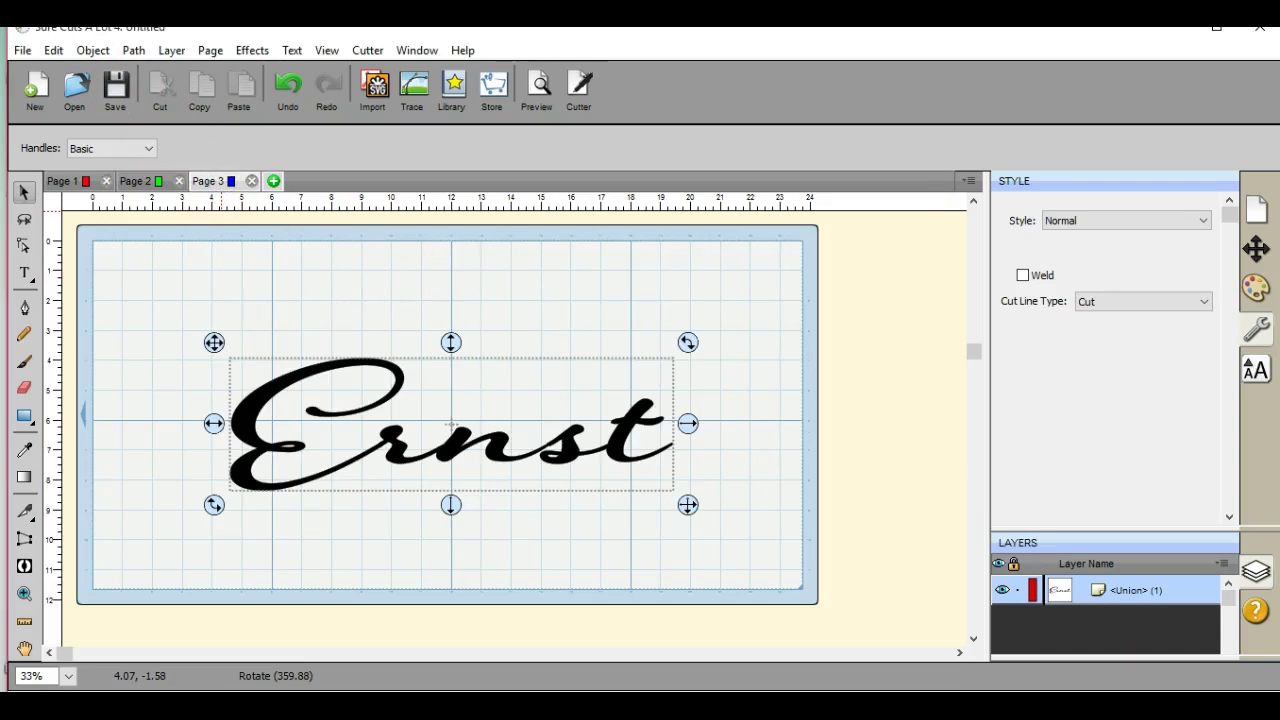
click(22, 50)
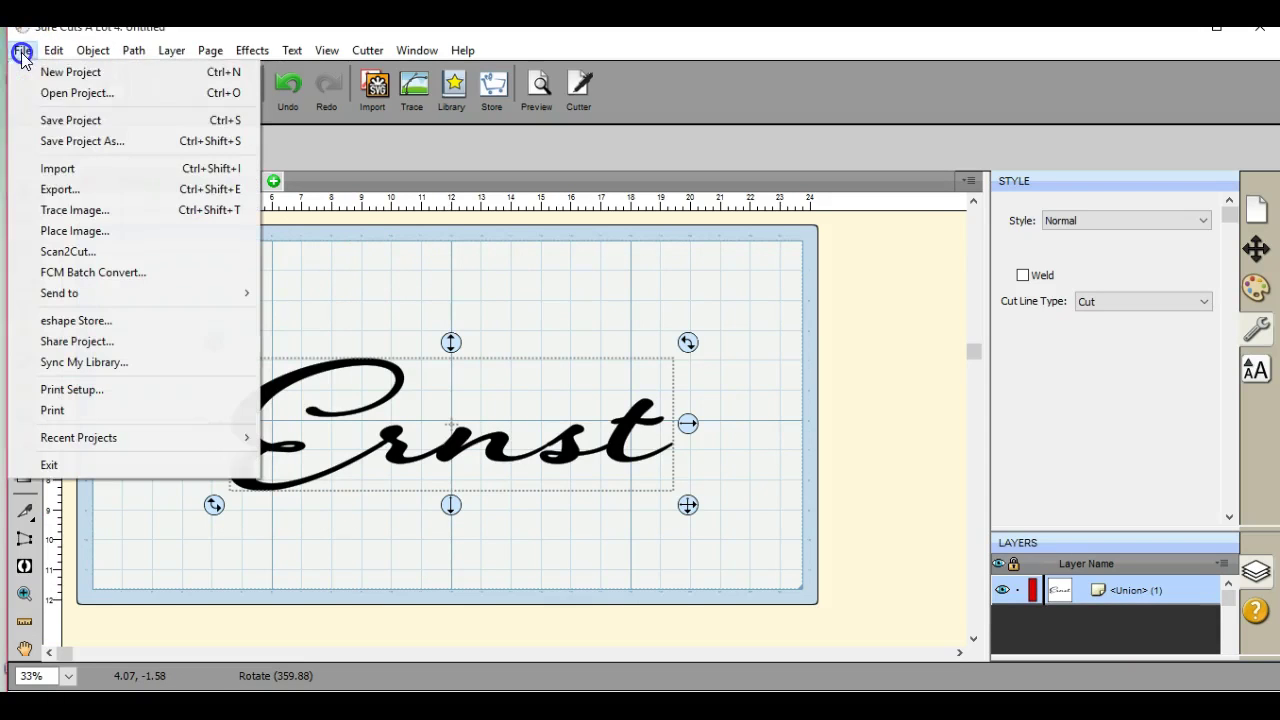
click(62, 190)
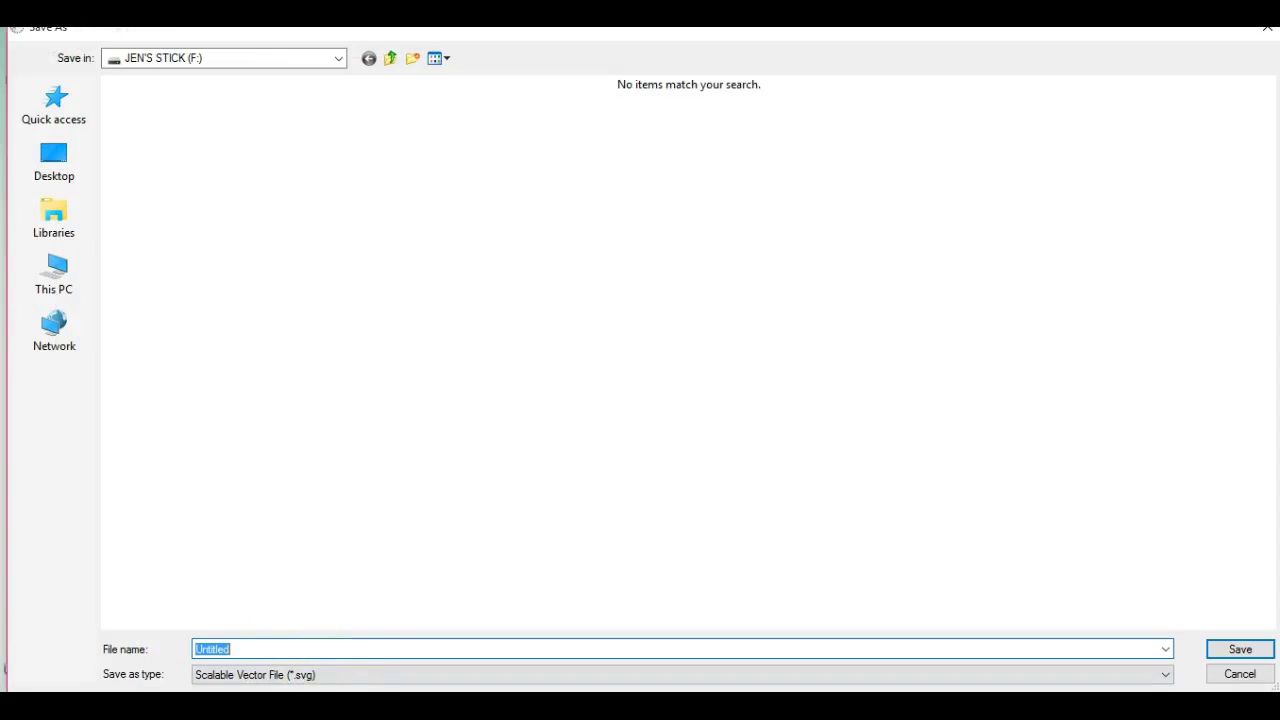
click(340, 675)
click(343, 659)
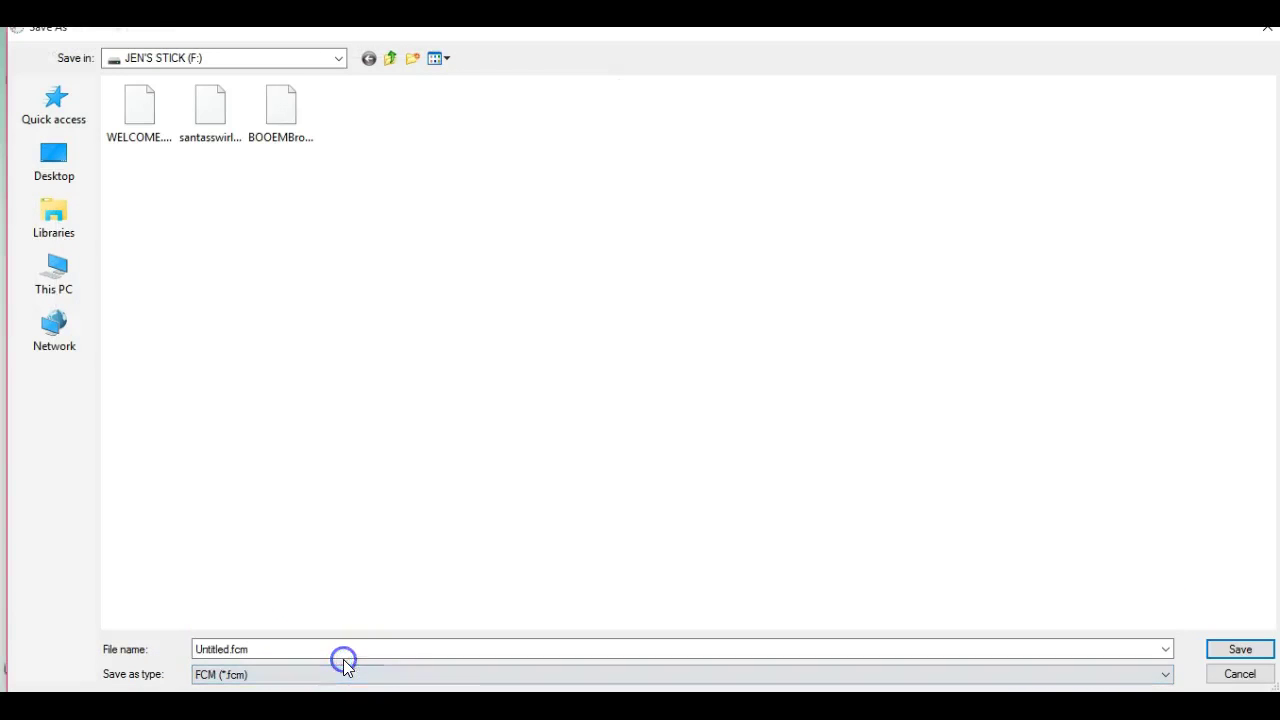
click(303, 649)
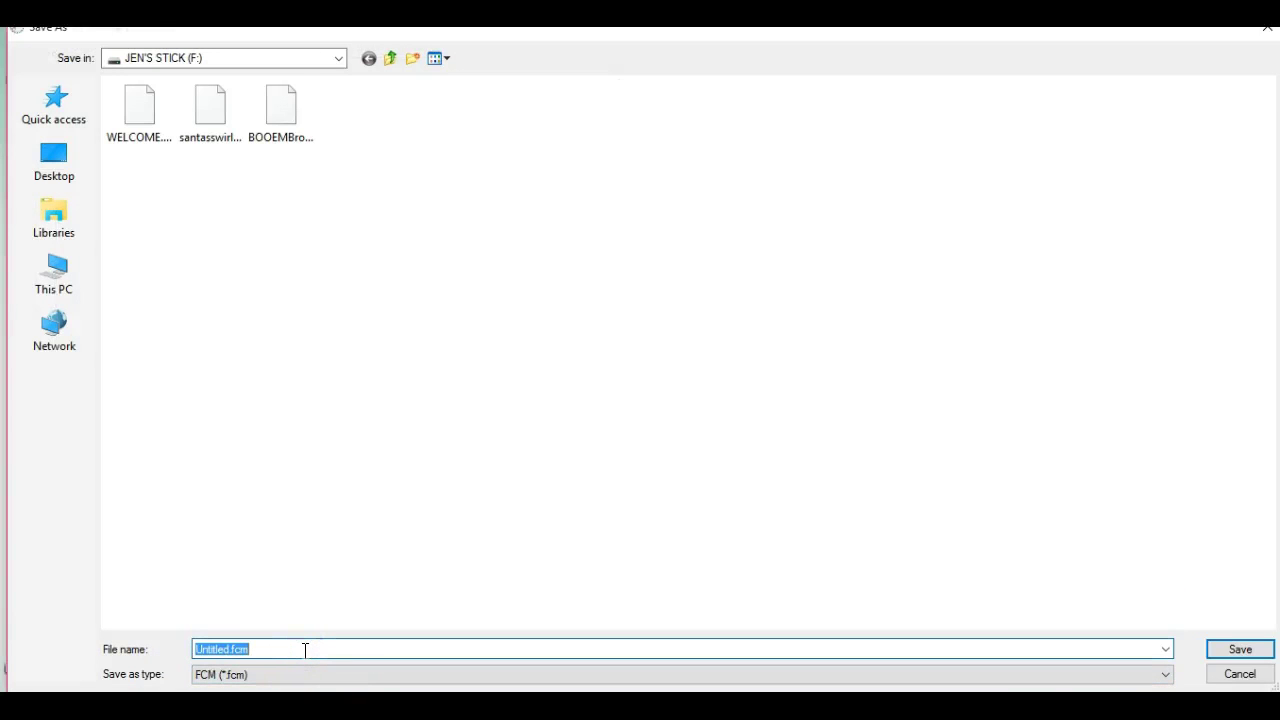
text(Ernst)
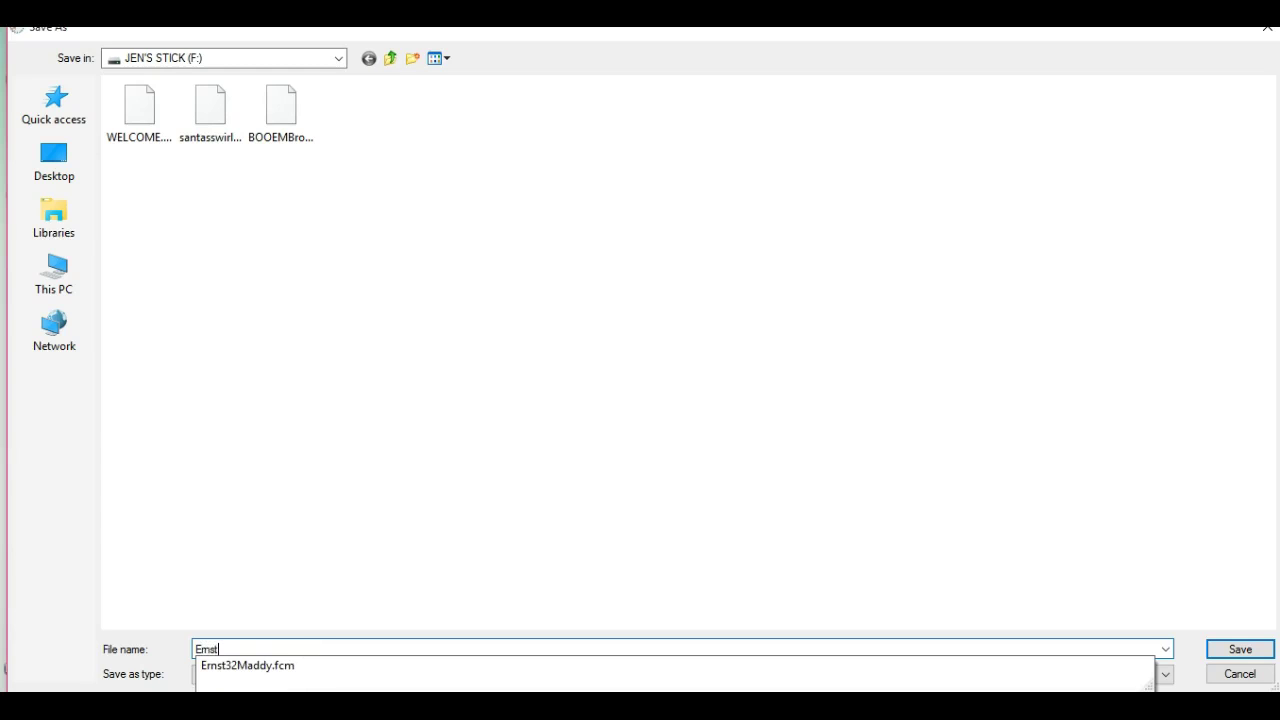
text(WM)
key(Return)
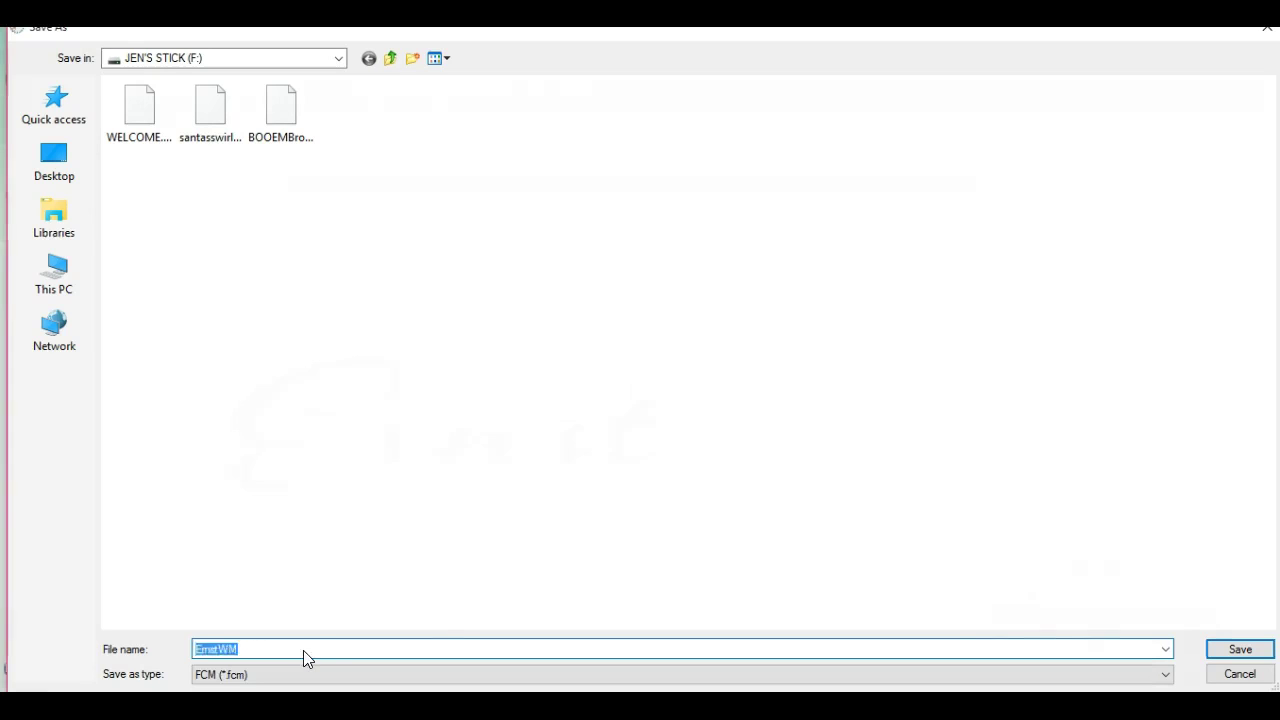